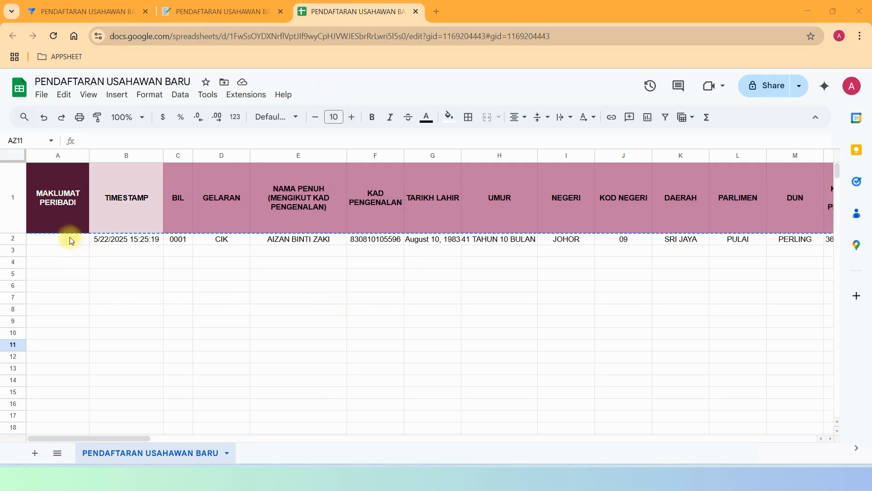
# Review header row A1:M1, including the MAKLUMAT PERIBADI and MAKLUMAT PERNIAGAAN section headers.
pyautogui.moveTo(56, 209); pyautogui.dragTo(781, 216)
pyautogui.click(597, 332)
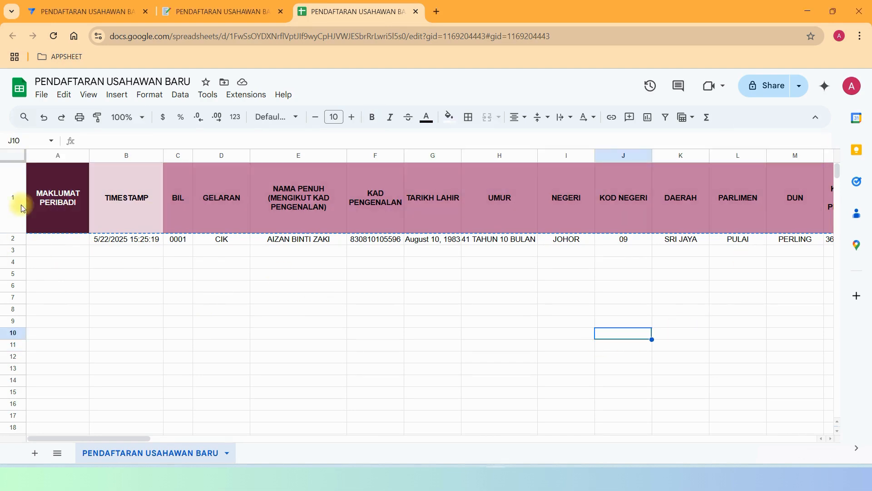
pyautogui.click(73, 217)
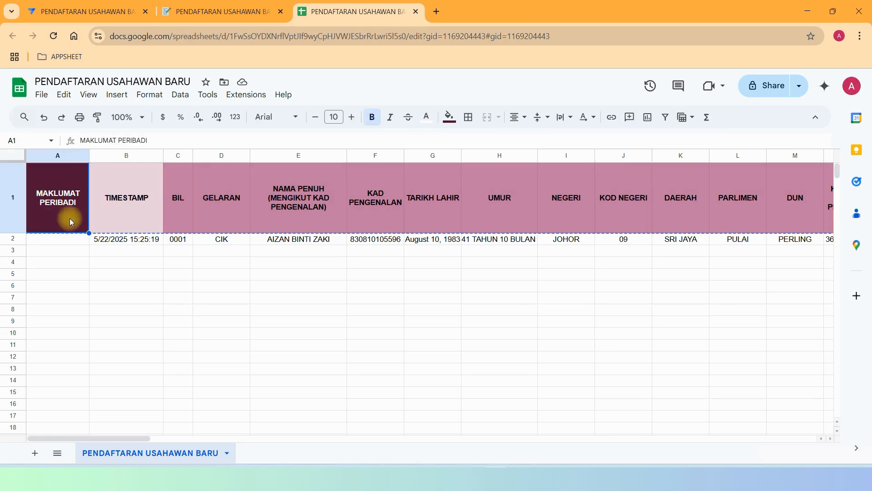
pyautogui.moveTo(140, 441); pyautogui.dragTo(336, 401)
pyautogui.click(392, 214)
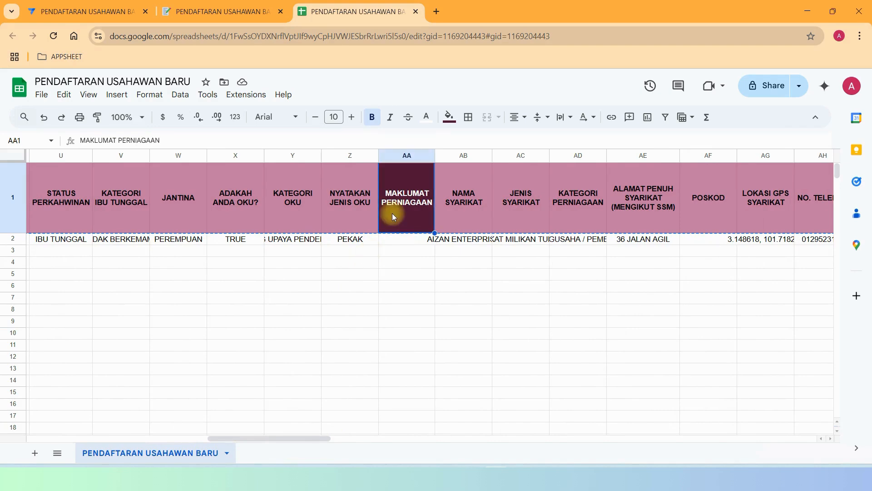
pyautogui.moveTo(226, 439); pyautogui.dragTo(405, 456)
# Check the MAKLUMAT KRAF, PENDIDIKAN, LAMPIRAN and PENGESAHAN PERMOHONAN headers, then return to AppSheet.
pyautogui.click(484, 216)
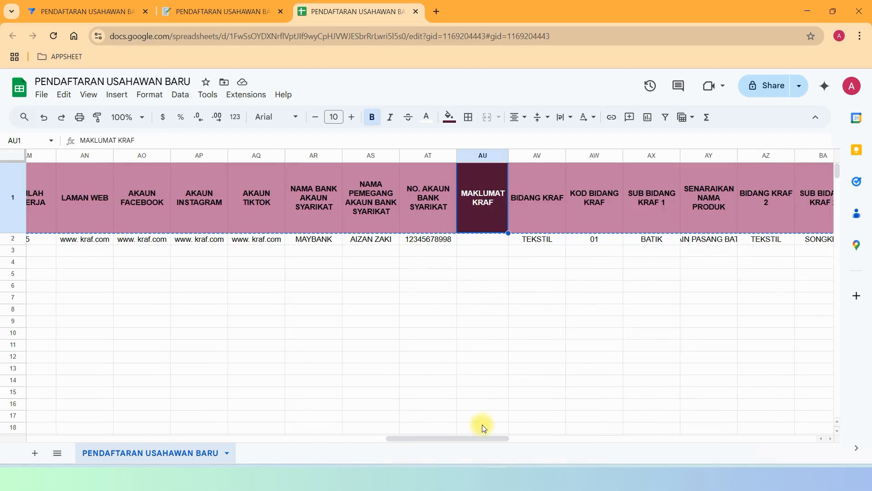
pyautogui.moveTo(465, 438); pyautogui.dragTo(807, 431)
pyautogui.click(444, 216)
pyautogui.click(393, 203)
pyautogui.click(562, 221)
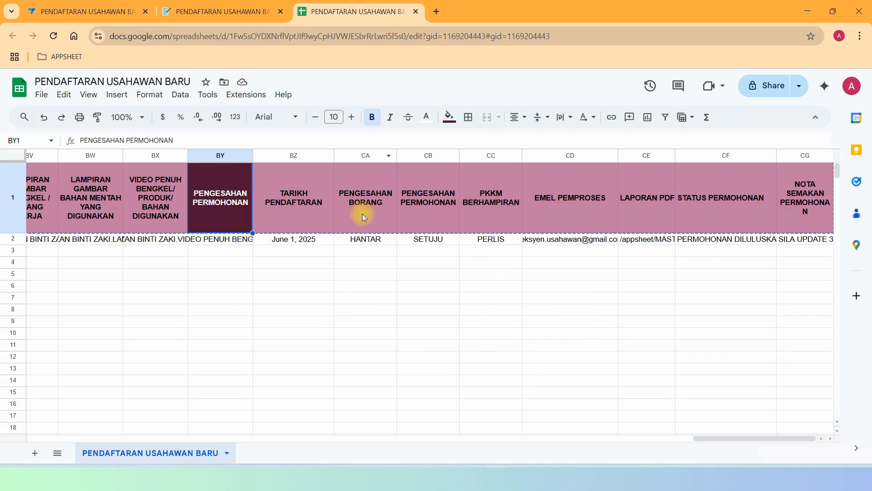
pyautogui.click(58, 13)
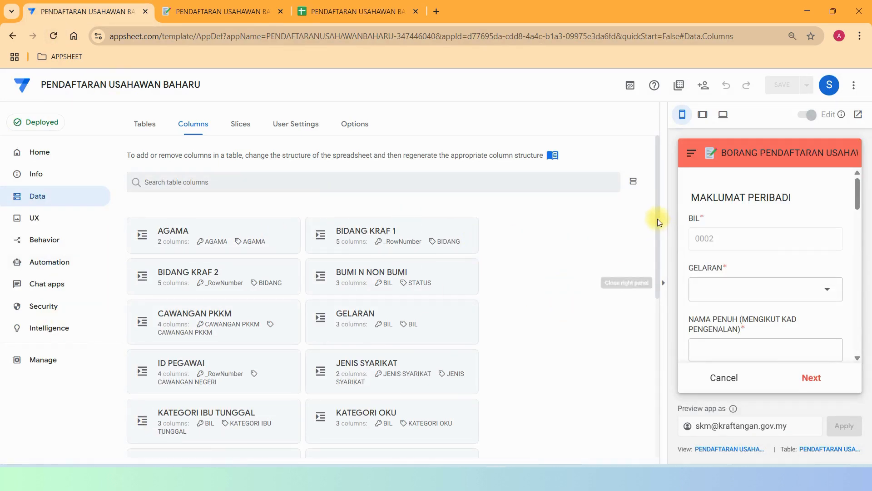
# Expand the PENDAFTARAN USAHAWAN BARU table's column list and compare it with the source sheet.
pyautogui.scroll(-1, 657, 219)
pyautogui.moveTo(656, 223); pyautogui.dragTo(681, 375)
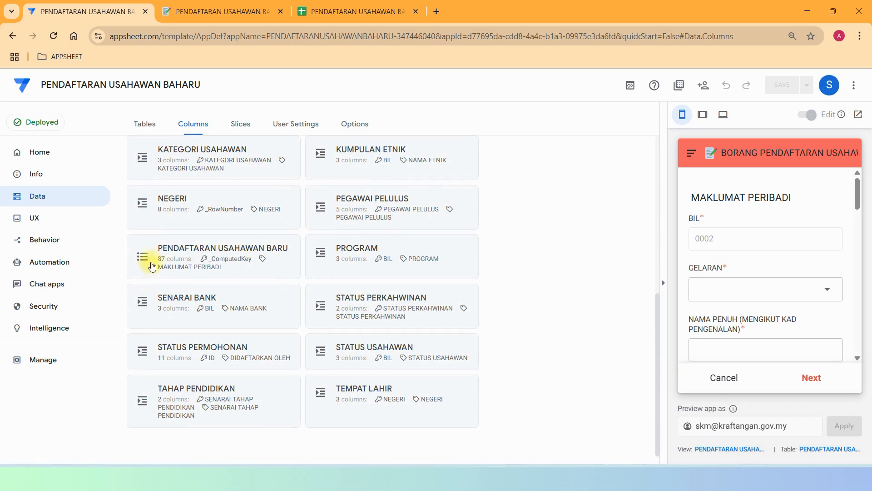
pyautogui.click(205, 253)
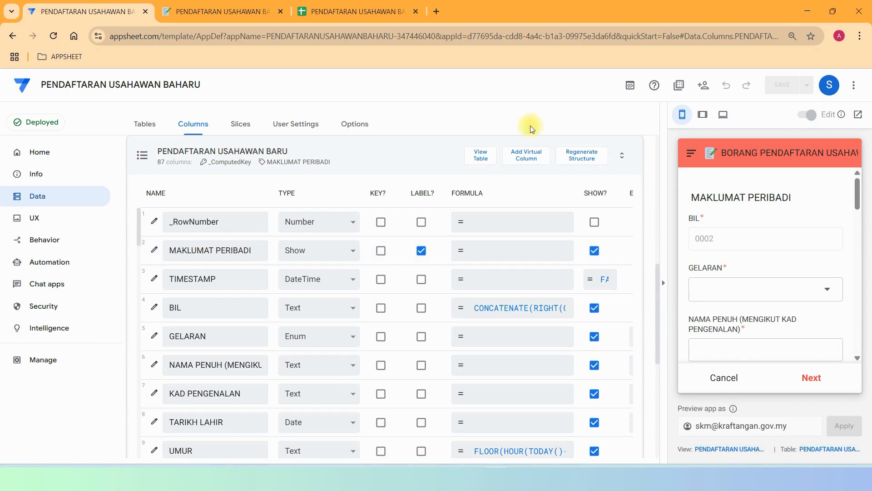
pyautogui.scroll(-4, 425, 242)
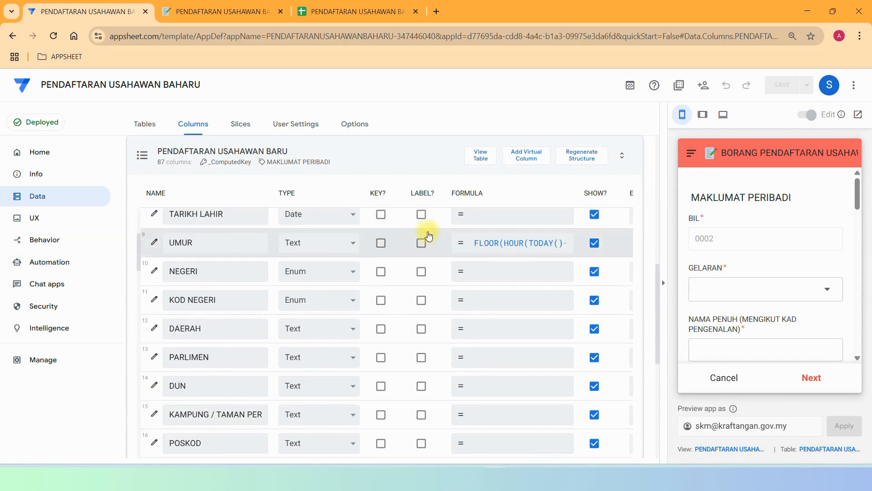
pyautogui.scroll(9, 425, 245)
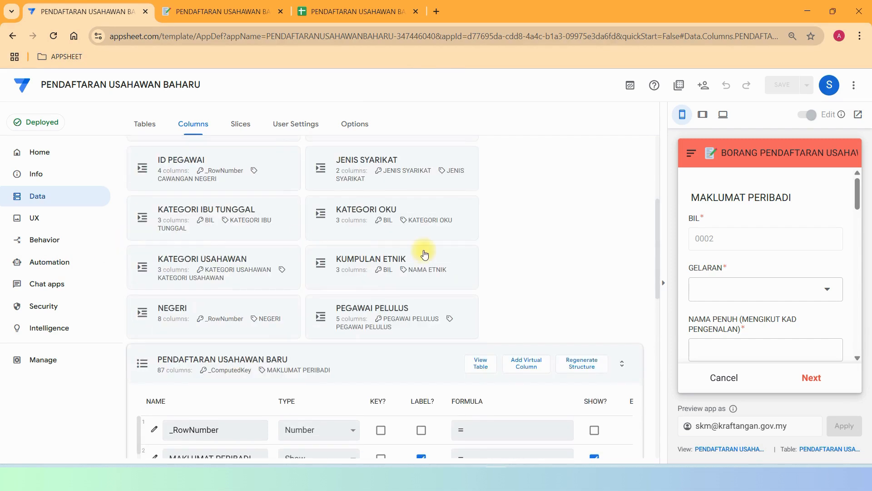
pyautogui.scroll(-5, 425, 253)
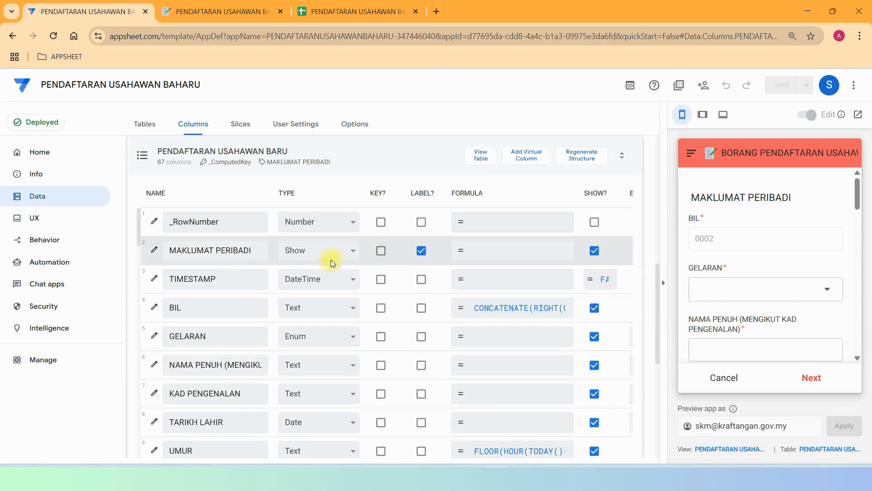
pyautogui.click(347, 11)
pyautogui.click(77, 12)
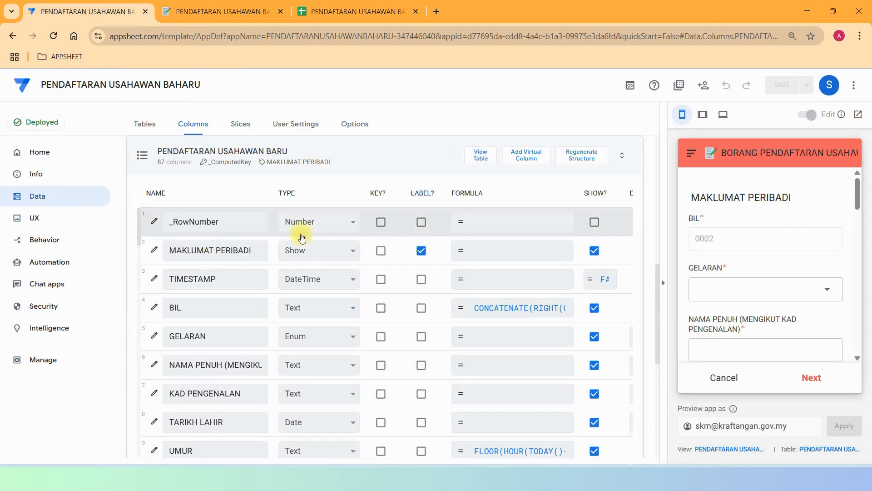
# Hide the preview panel and open the MAKLUMAT PERIBADI column's settings (Show, Page_Header).
pyautogui.moveTo(659, 283); pyautogui.dragTo(692, 264)
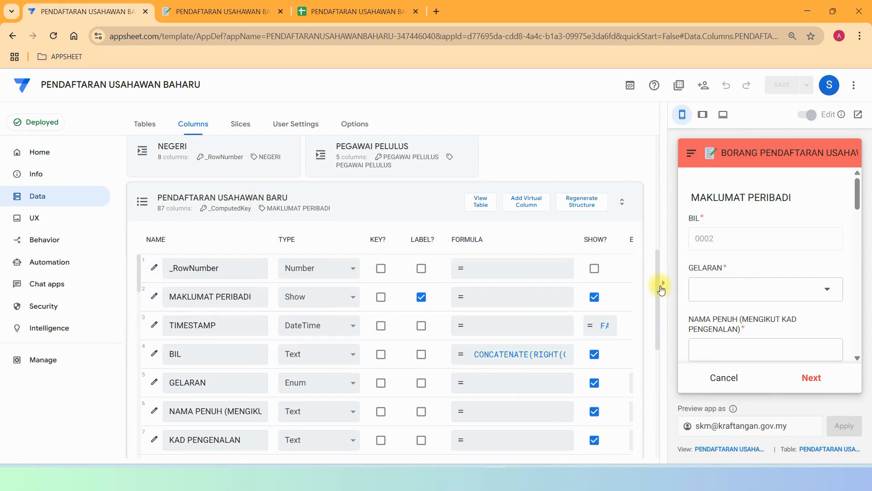
pyautogui.click(663, 286)
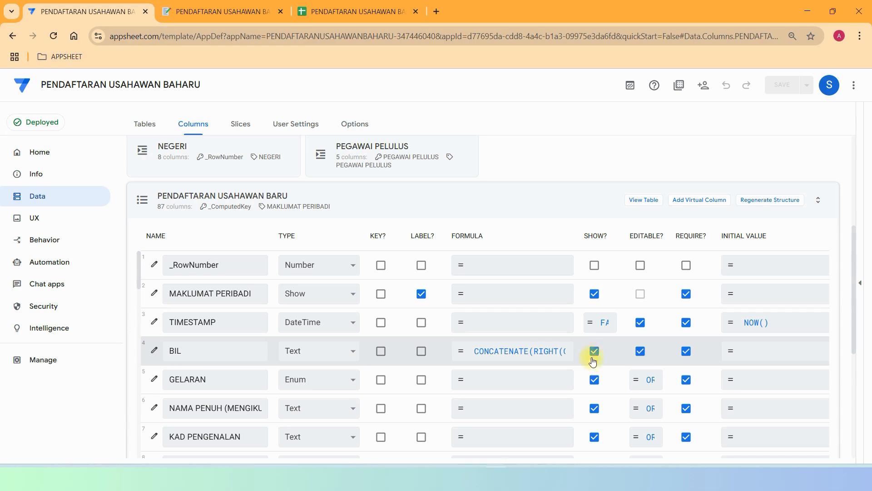
pyautogui.click(154, 294)
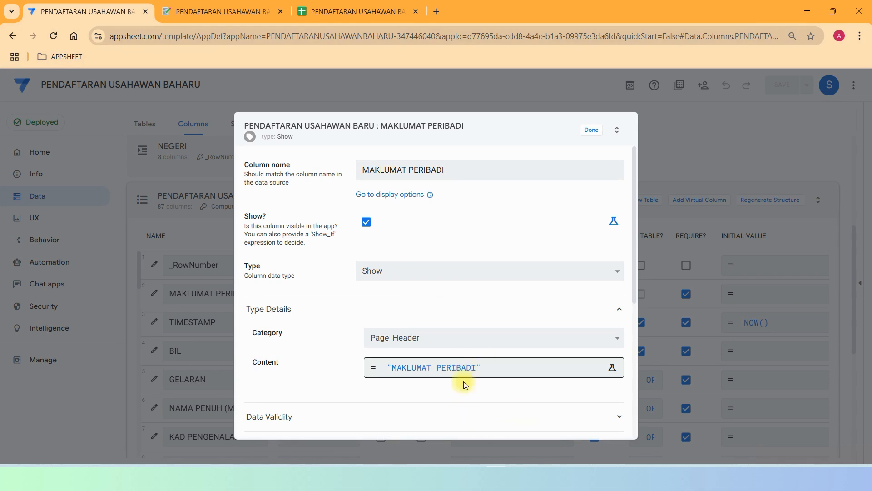
# Compare the preview's MAKLUMAT PERIBADI form fields, down to ADAKAH ANDA OKU?, with sheet headers A1:N1.
pyautogui.click(218, 12)
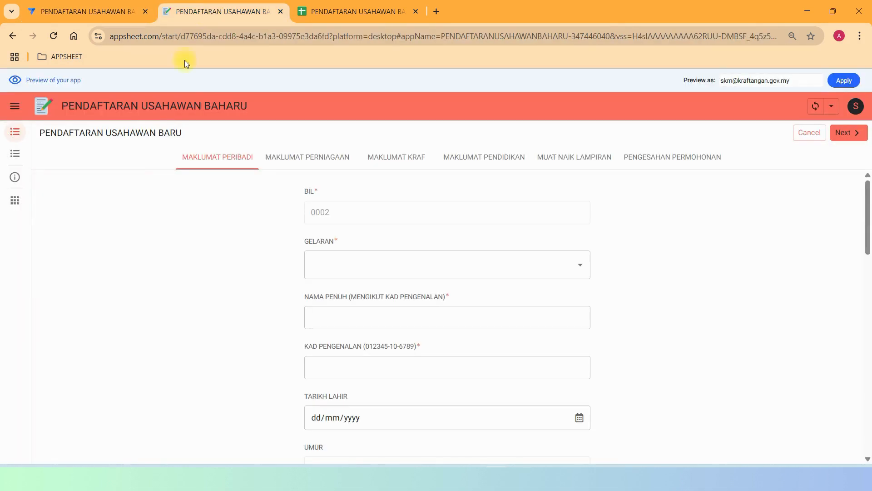
pyautogui.click(210, 161)
pyautogui.moveTo(869, 212); pyautogui.dragTo(869, 191)
pyautogui.click(346, 12)
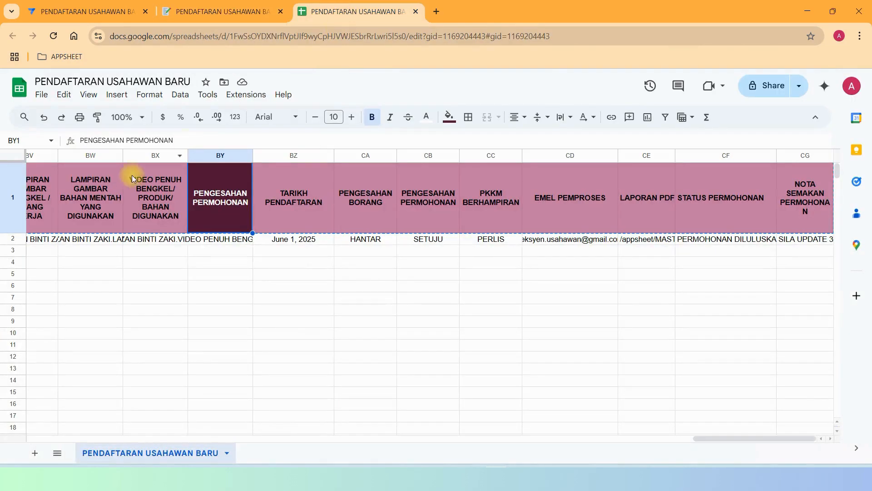
pyautogui.moveTo(725, 443); pyautogui.dragTo(28, 405)
pyautogui.moveTo(28, 208); pyautogui.dragTo(630, 192)
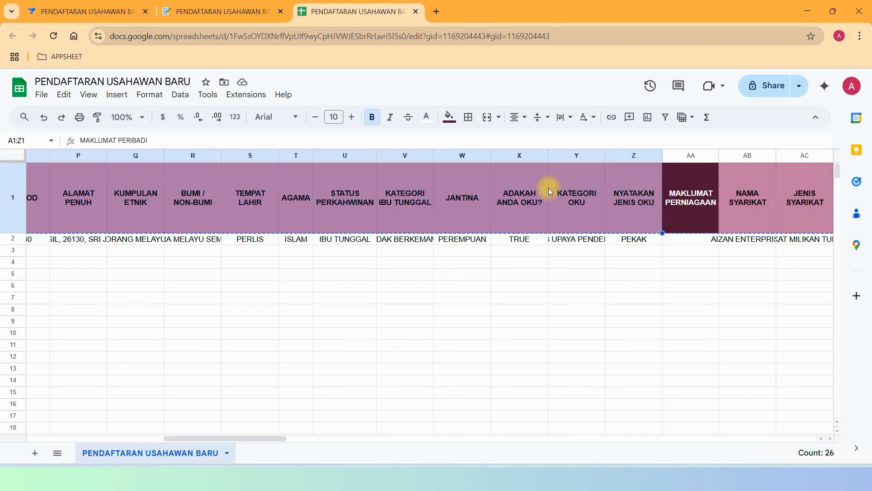
pyautogui.click(214, 14)
pyautogui.scroll(-10, 559, 353)
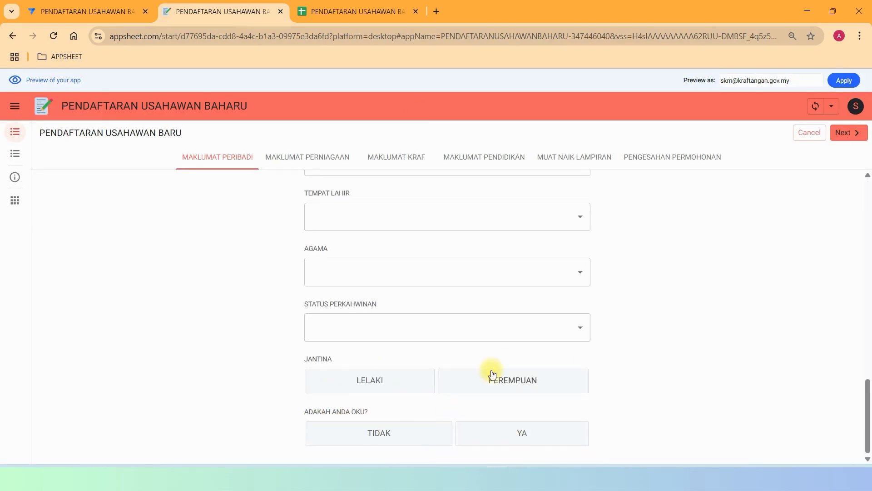
pyautogui.scroll(10, 493, 373)
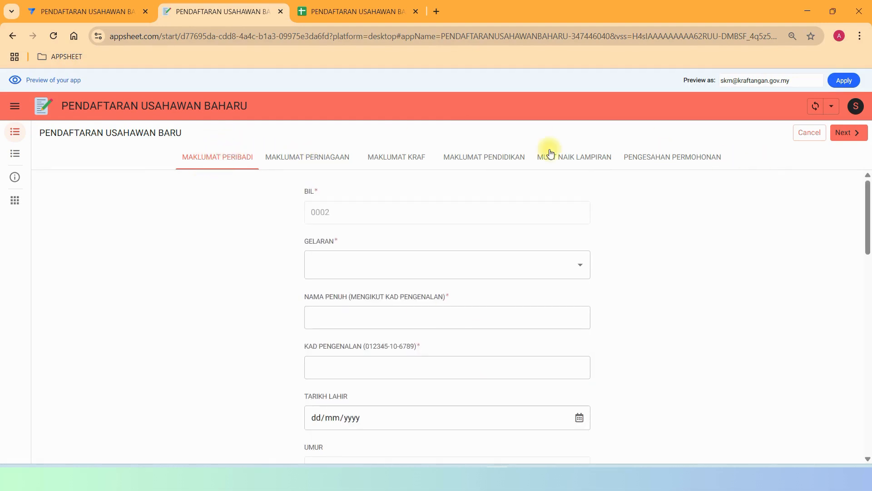
# Close MAKLUMAT PERIBADI, then inspect TIMESTAMP's Update Behavior and Auto Compute, where the initial value is NOW().
pyautogui.click(100, 9)
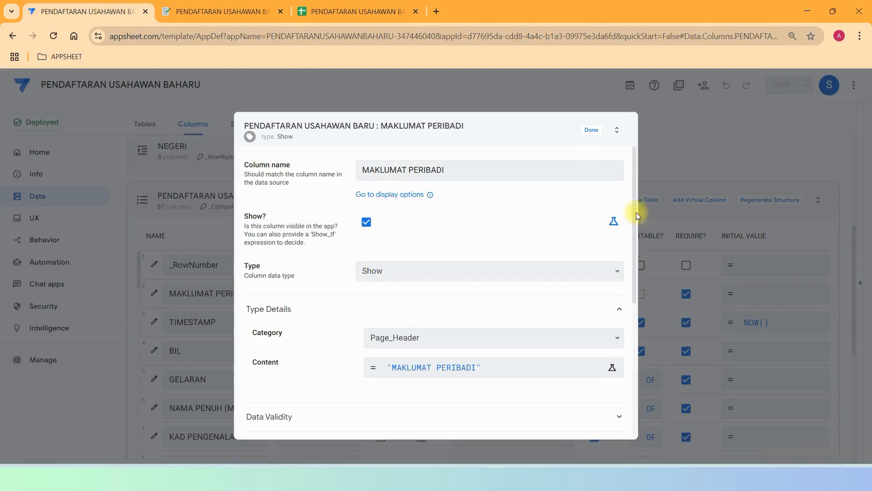
pyautogui.scroll(-5, 571, 257)
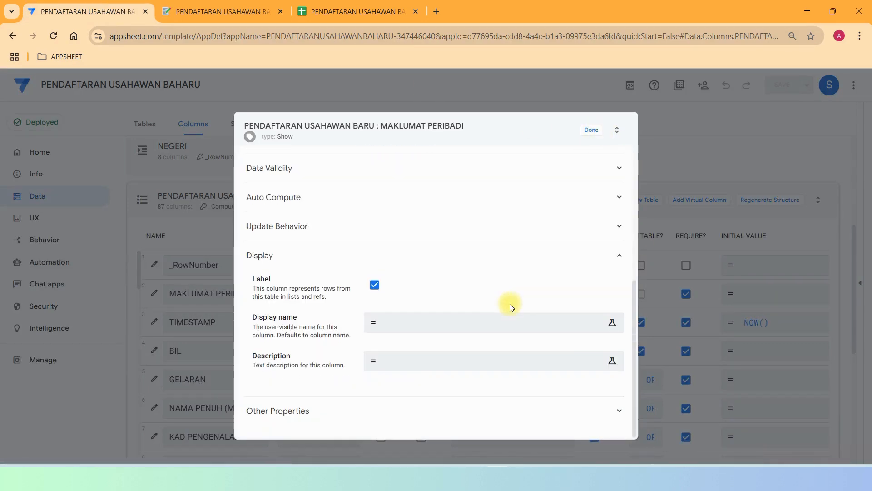
pyautogui.click(591, 131)
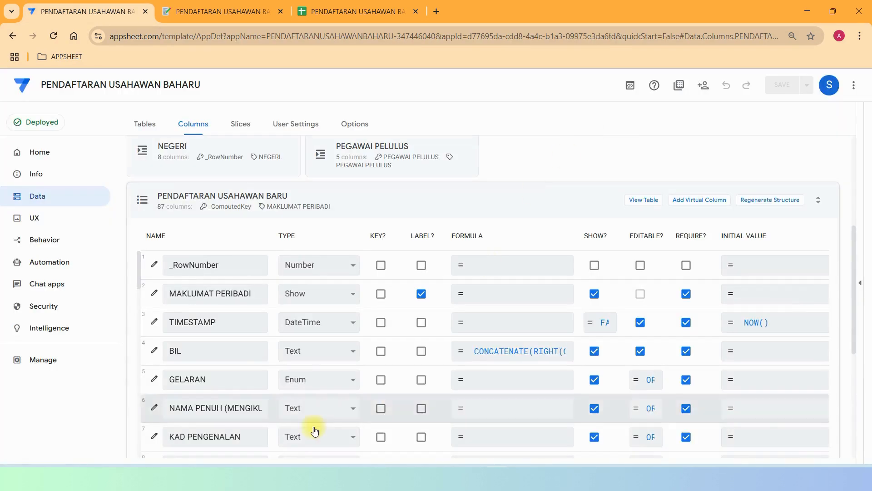
pyautogui.click(155, 323)
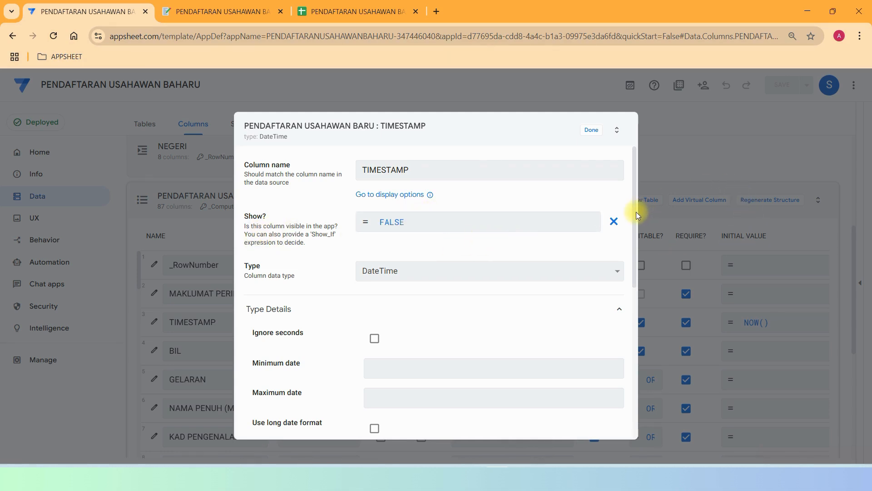
pyautogui.moveTo(636, 212); pyautogui.dragTo(639, 368)
pyautogui.click(383, 230)
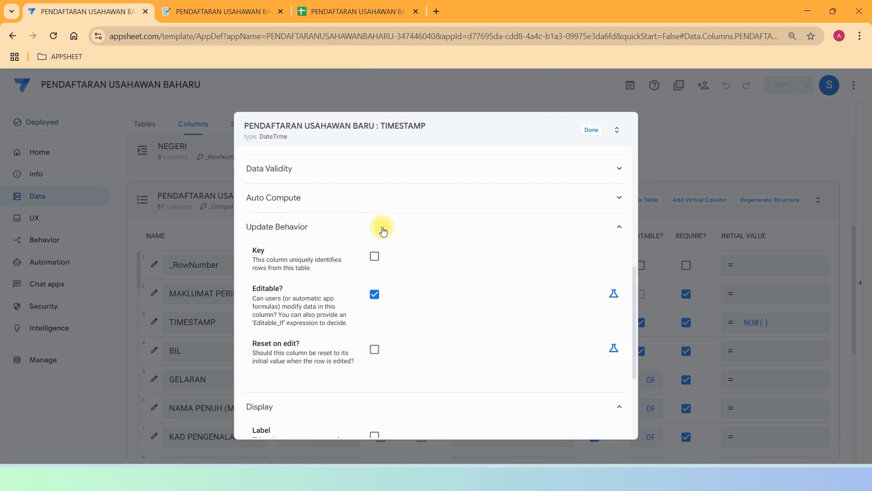
pyautogui.click(384, 202)
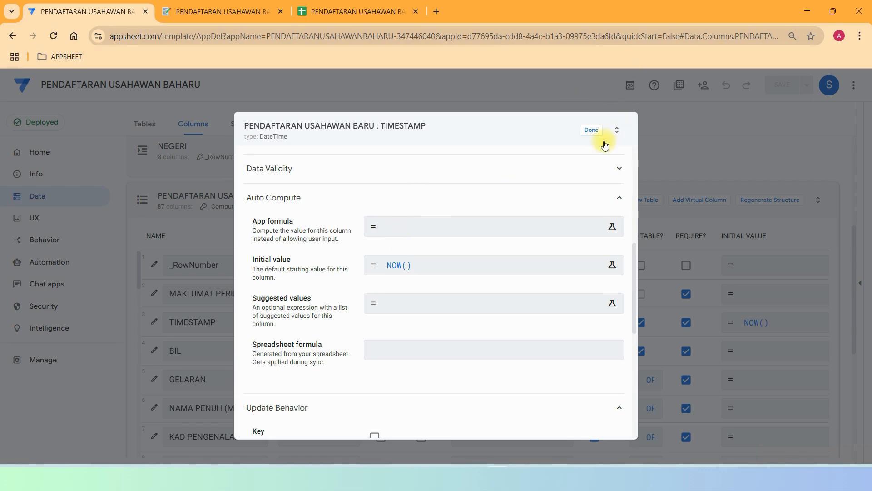
pyautogui.click(592, 131)
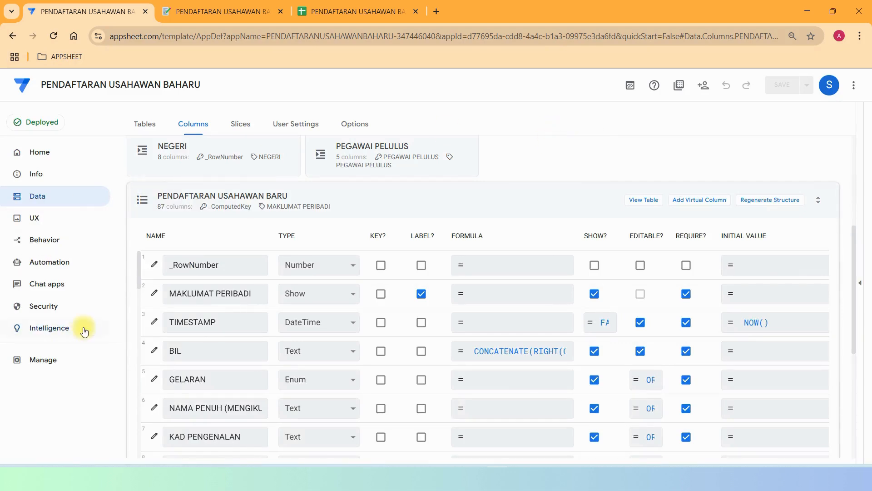
# Open the BIL column's settings and expand its Auto Compute section.
pyautogui.click(153, 351)
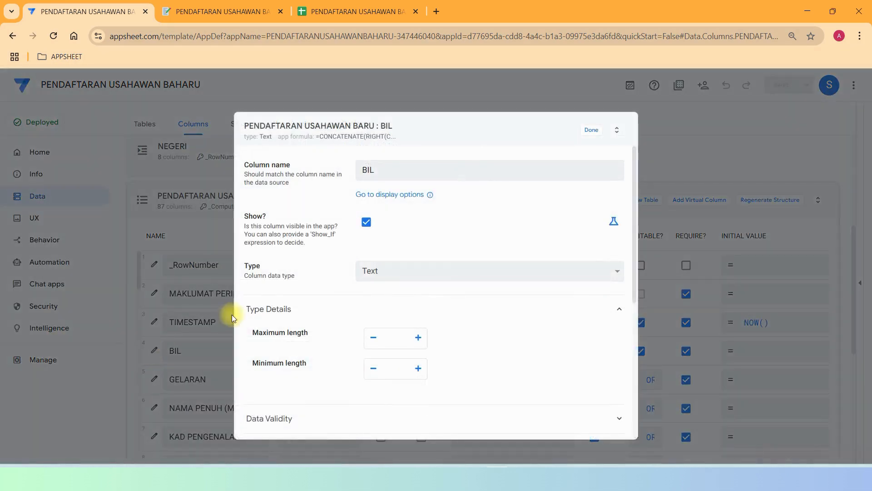
pyautogui.scroll(-5, 636, 219)
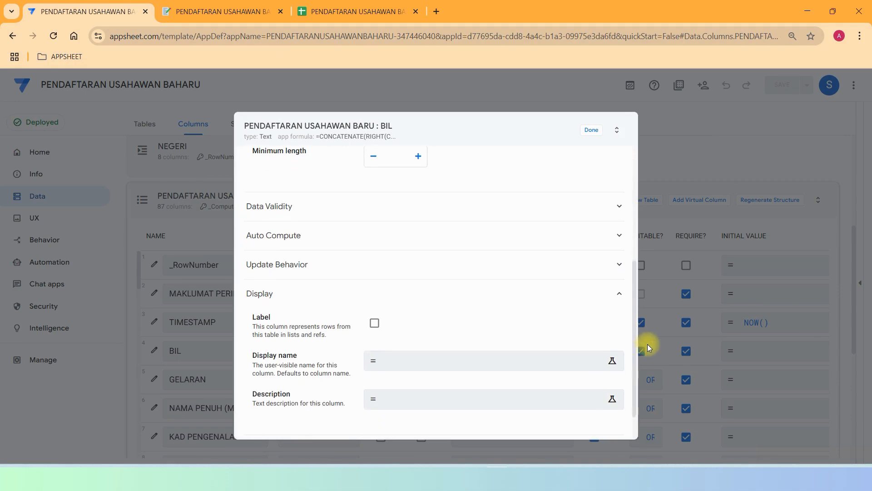
pyautogui.click(405, 208)
pyautogui.click(405, 208)
pyautogui.click(404, 240)
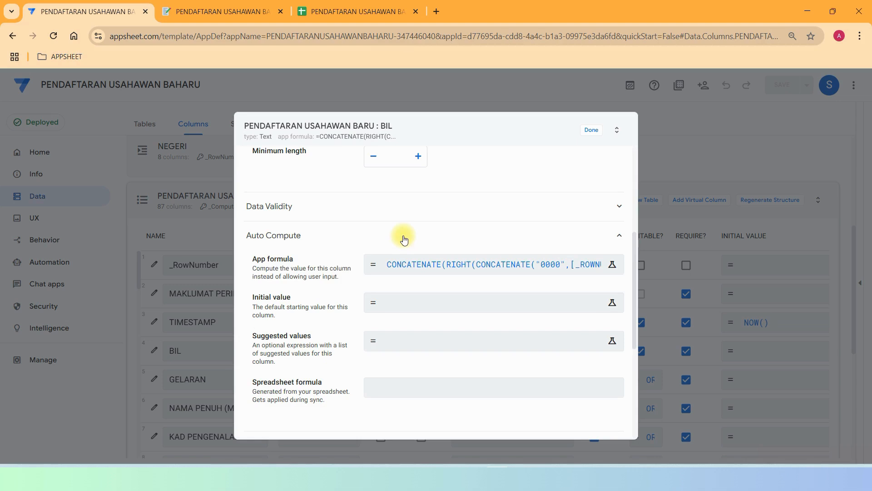
# Review and save BIL's zero-padded CONCATENATE(RIGHT(...)) formula, then confirm BIL 0002 in the preview.
pyautogui.click(410, 271)
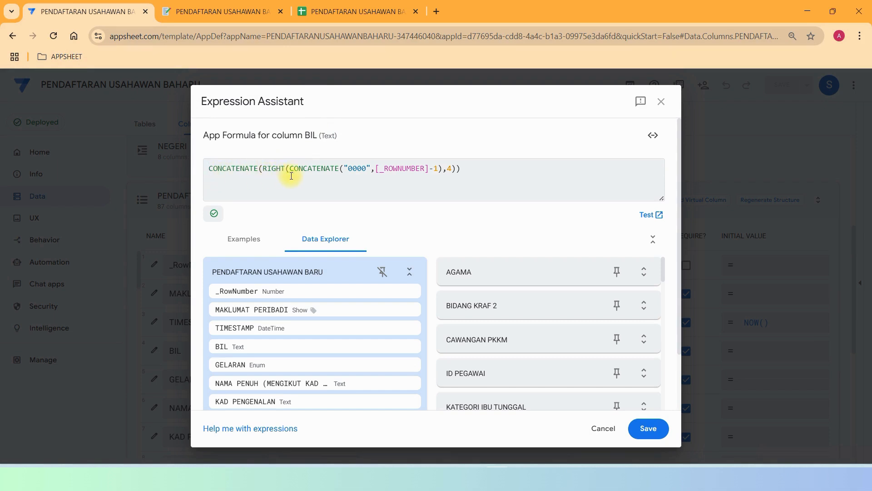
pyautogui.moveTo(367, 169); pyautogui.dragTo(354, 169)
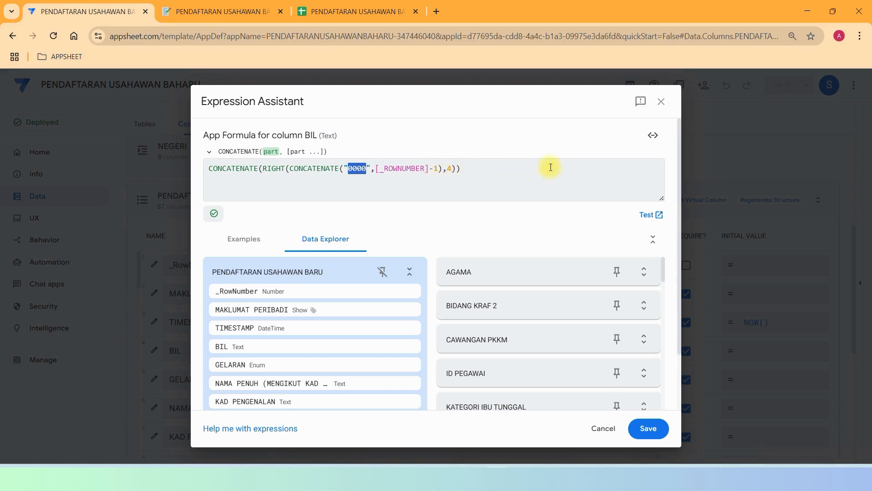
pyautogui.moveTo(551, 167); pyautogui.dragTo(194, 169)
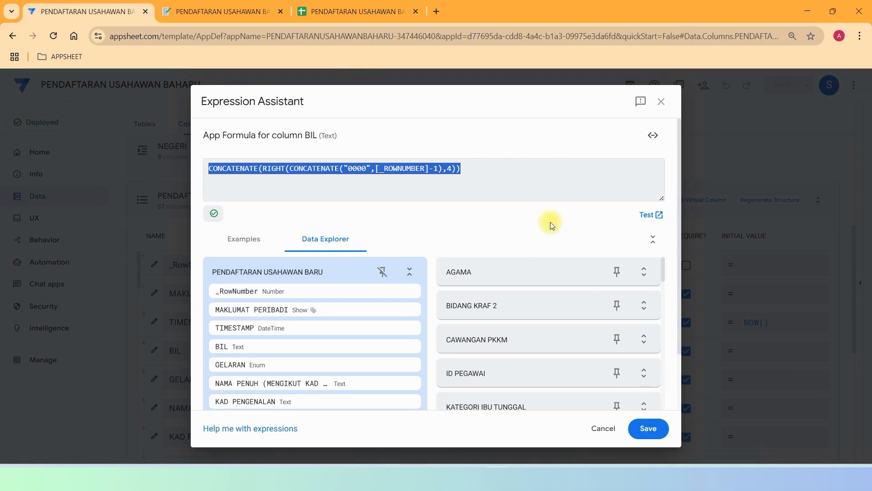
pyautogui.click(534, 173)
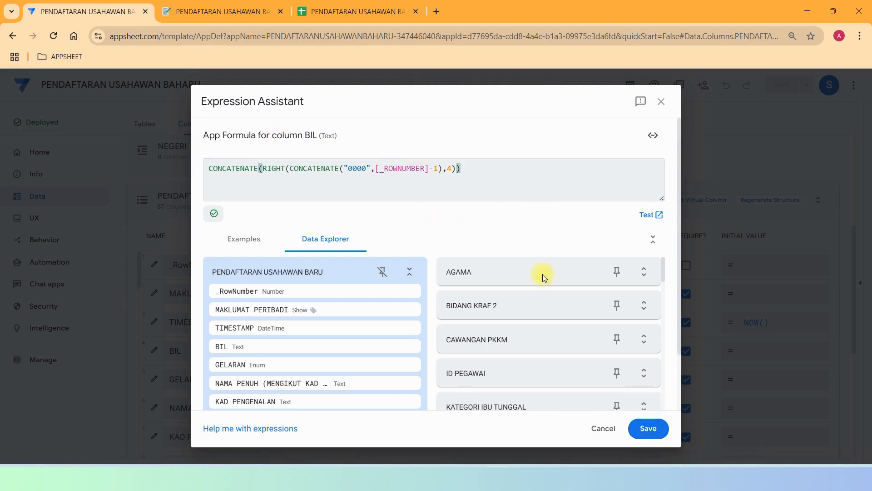
pyautogui.click(652, 428)
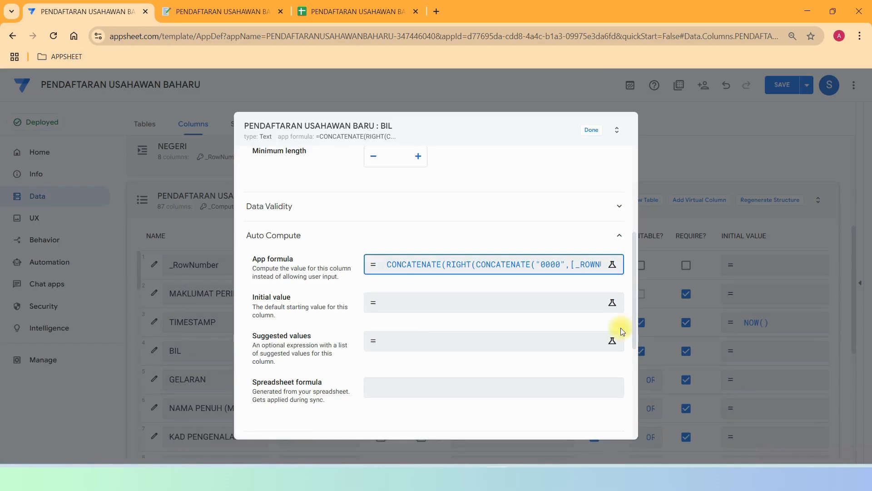
pyautogui.click(200, 16)
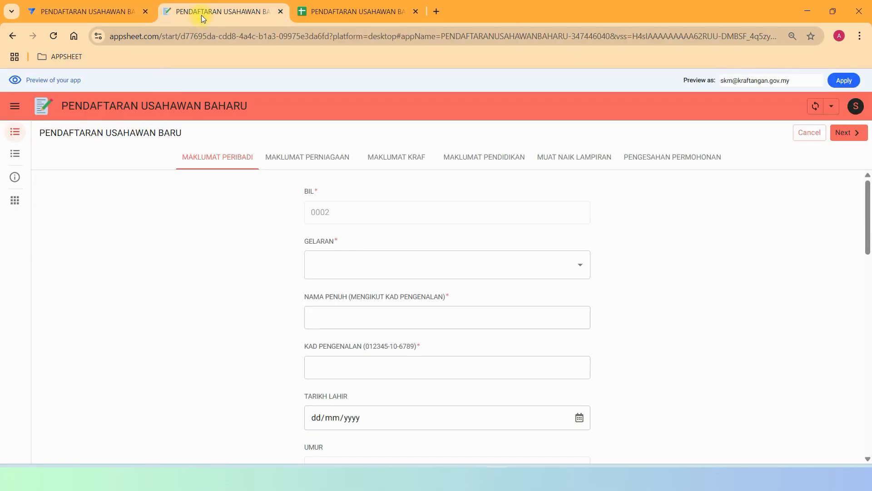
# Check the SEMAKAN PERMOHONAN list and the new registration form, then return to BIL's settings.
pyautogui.click(15, 155)
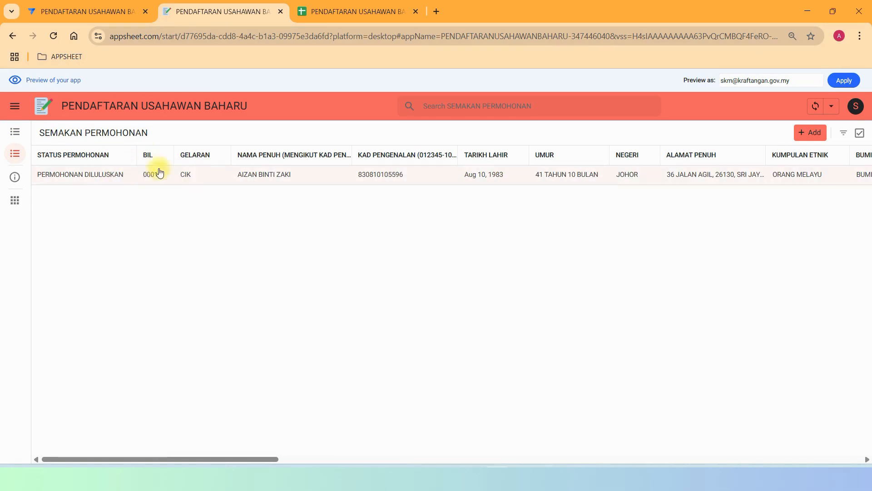
pyautogui.click(15, 131)
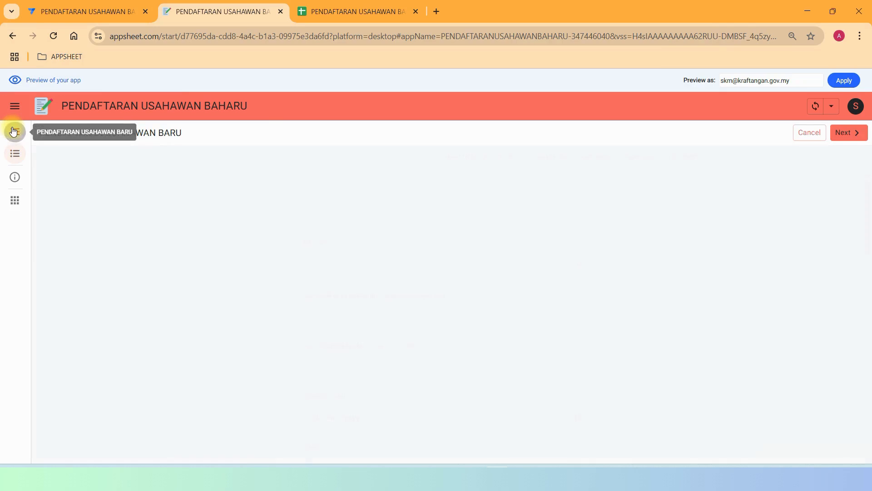
pyautogui.click(66, 9)
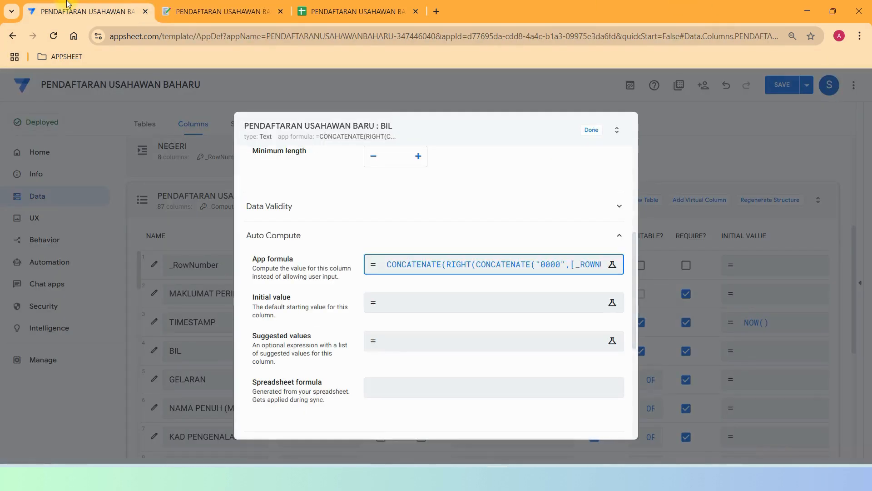
# Close BIL and view GELARAN's dropdown Data Validity rule, Valid If GELARAN[GELARAN].
pyautogui.click(590, 131)
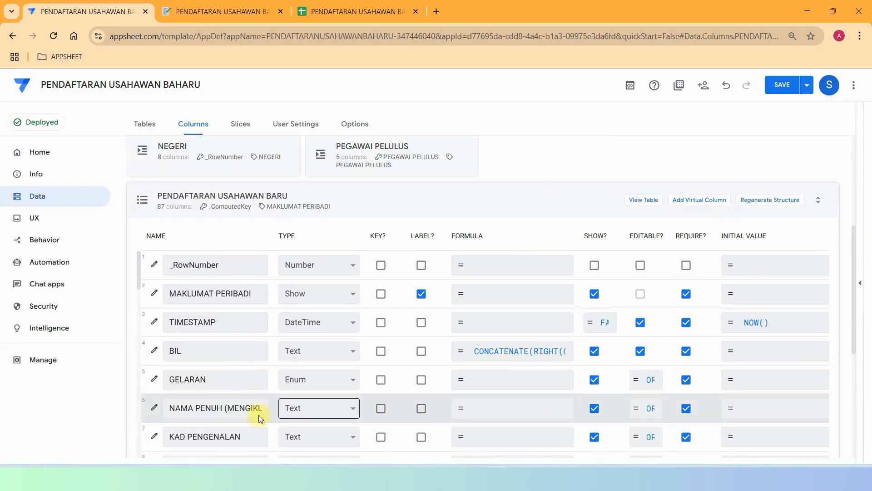
pyautogui.click(153, 379)
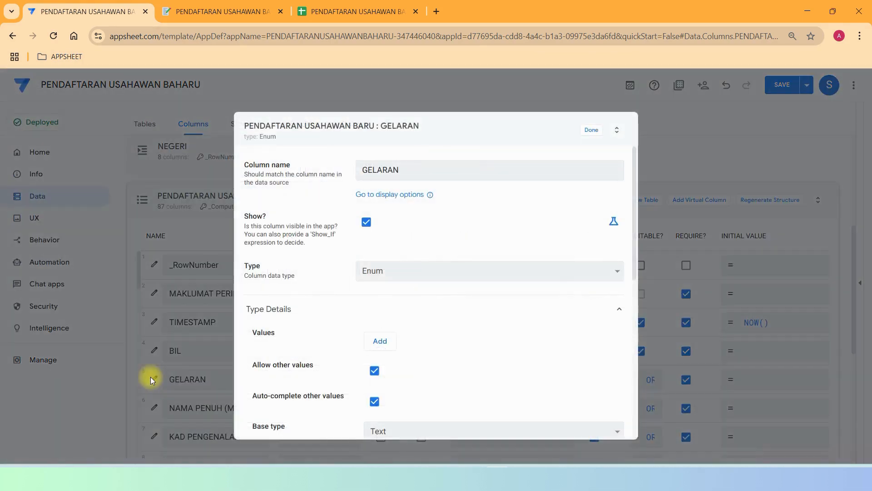
pyautogui.scroll(-5, 564, 306)
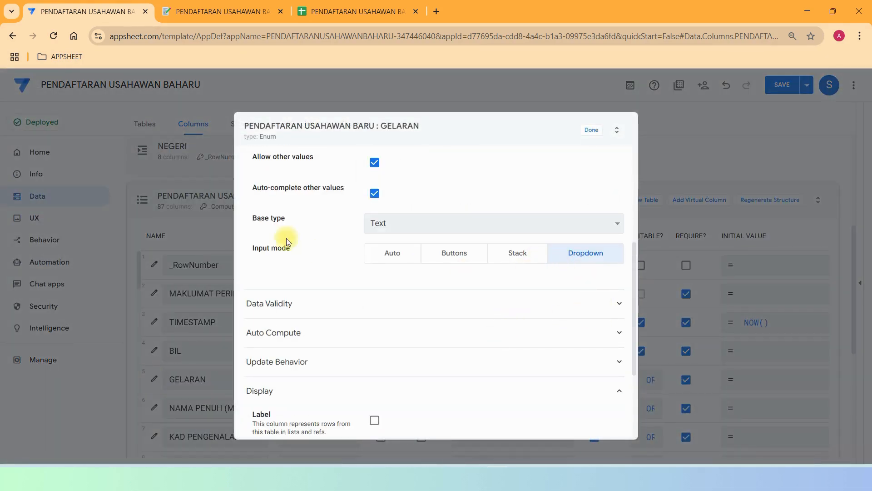
pyautogui.click(383, 306)
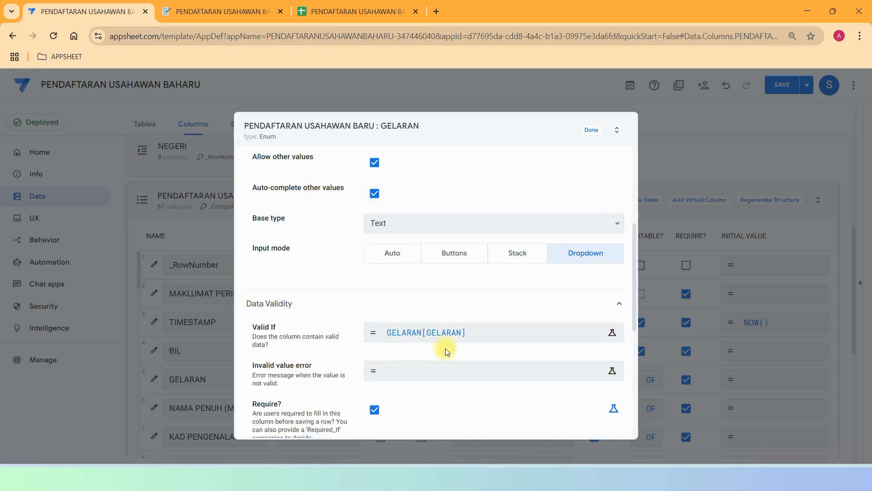
pyautogui.click(436, 332)
# Close GELARAN, collapse the registration table, and inspect then collapse the three-column GELARAN lookup table.
pyautogui.click(590, 130)
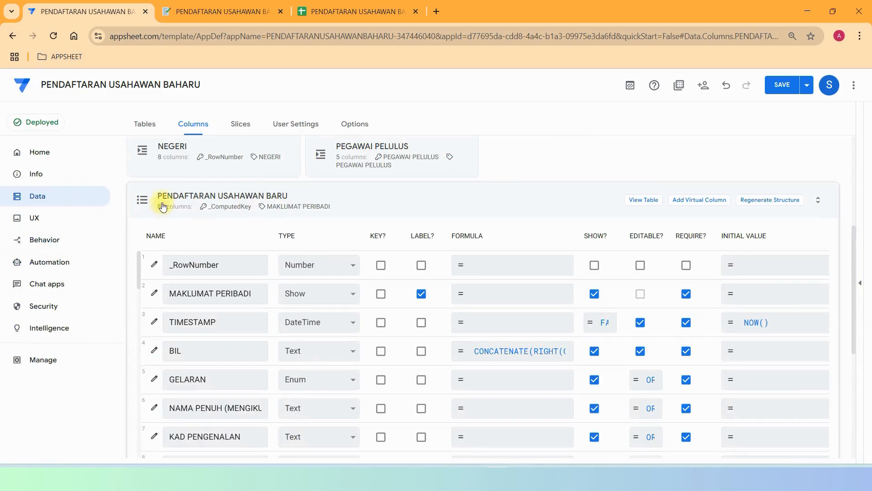
pyautogui.click(147, 197)
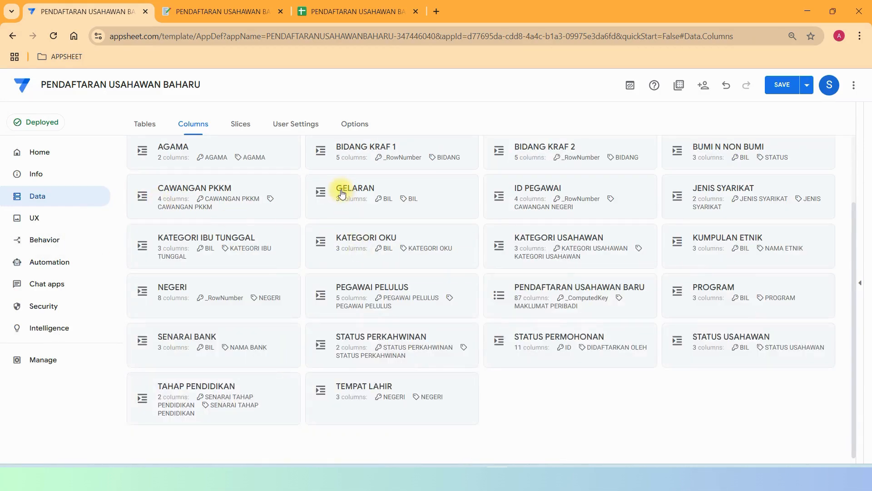
pyautogui.click(357, 187)
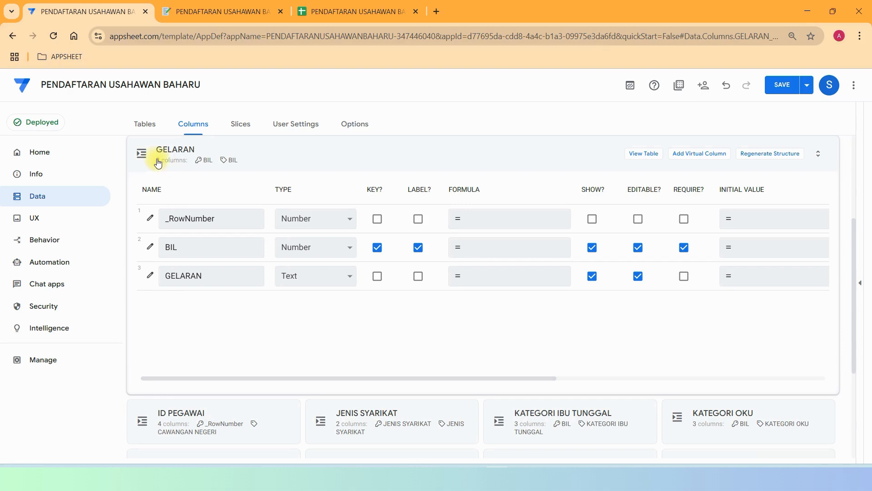
pyautogui.click(177, 155)
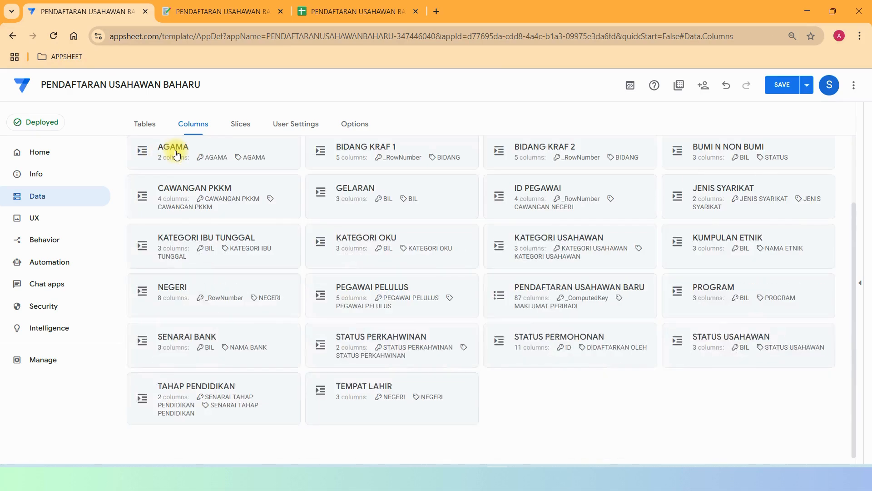
pyautogui.scroll(3, 161, 321)
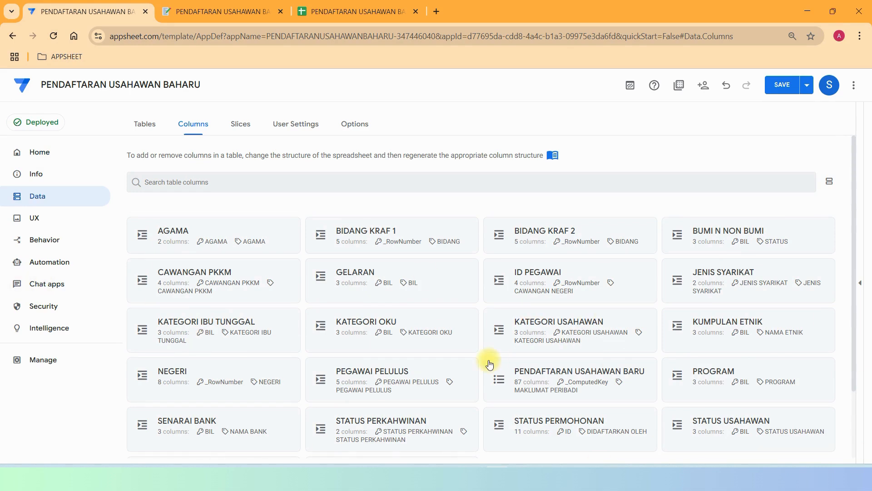
pyautogui.click(337, 12)
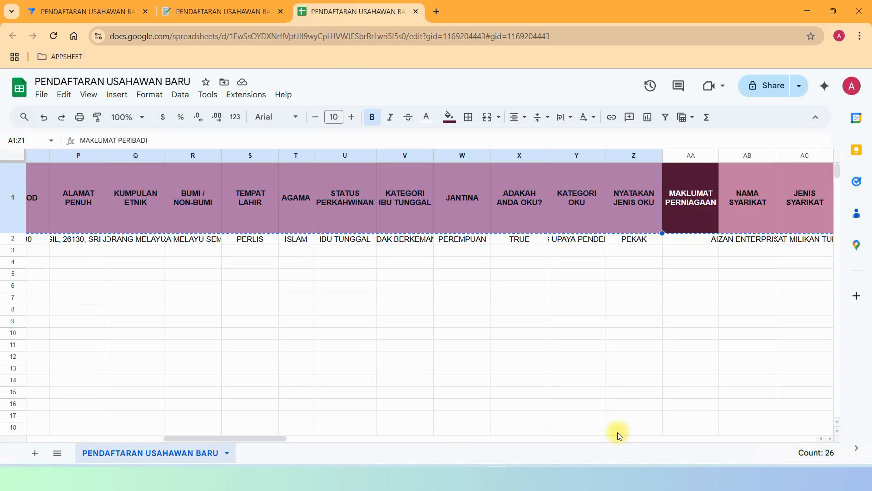
pyautogui.moveTo(282, 439); pyautogui.dragTo(141, 434)
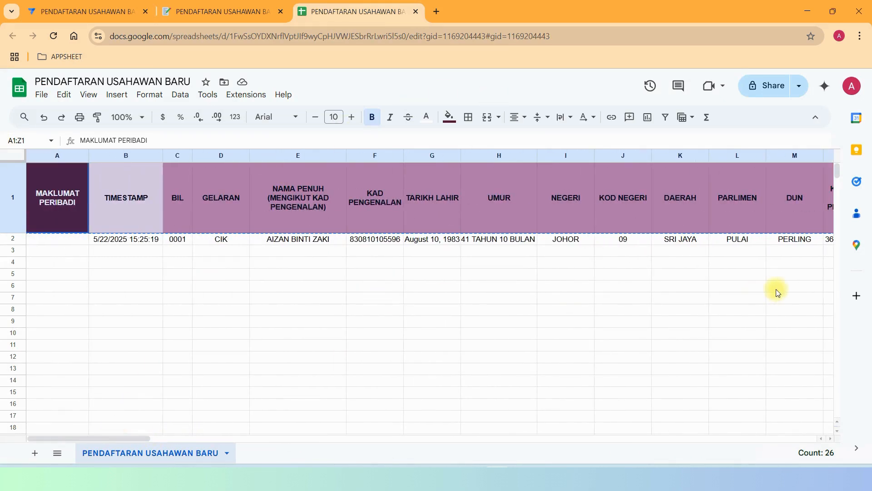
pyautogui.click(566, 203)
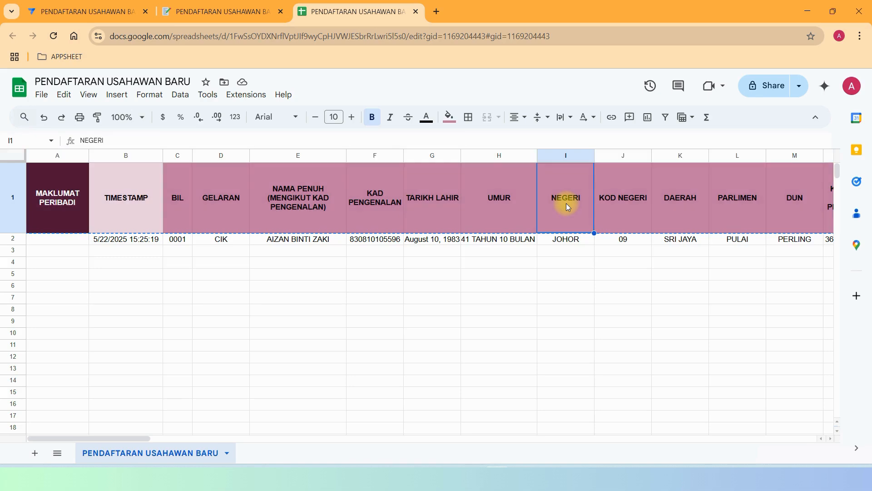
pyautogui.click(623, 217)
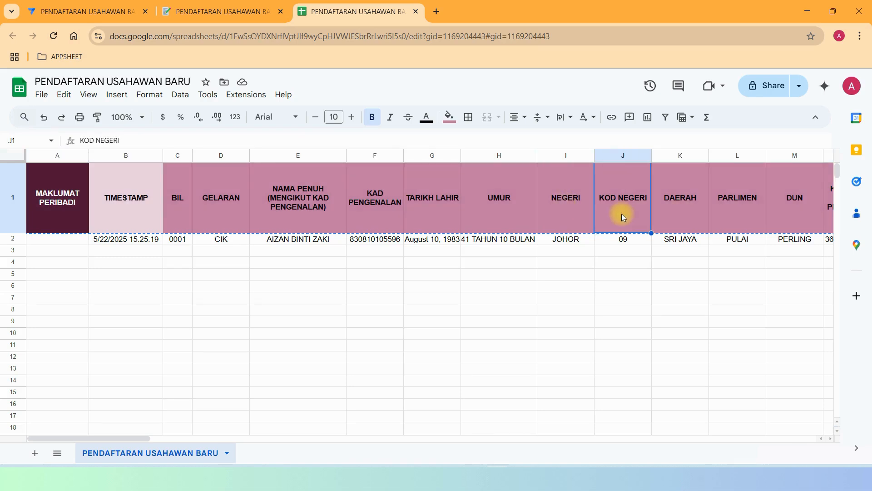
pyautogui.moveTo(81, 440); pyautogui.dragTo(113, 441)
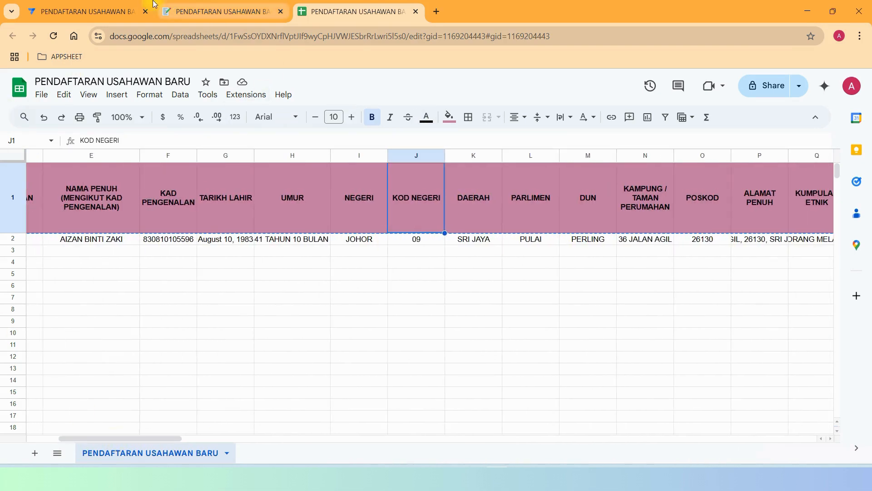
pyautogui.click(87, 12)
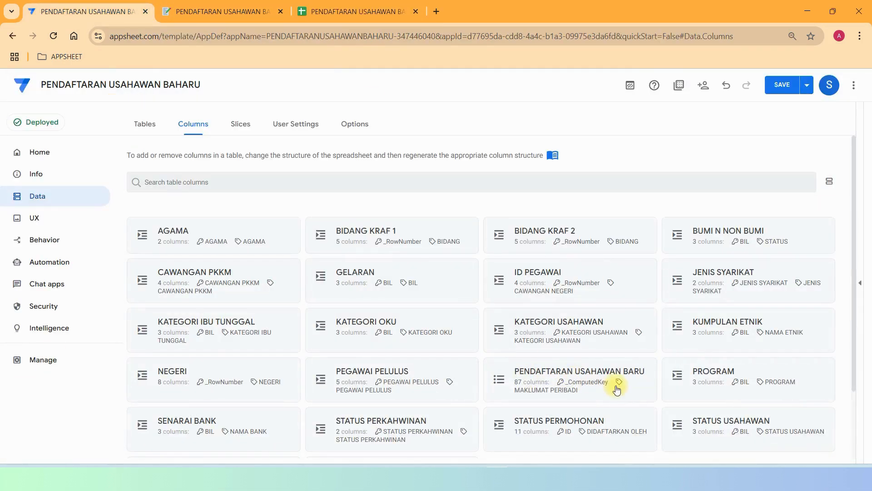
# Expand the PENDAFTARAN USAHAWAN BARU card and browse its columns such as NEGERI, KOD NEGERI and POSKOD.
pyautogui.click(608, 372)
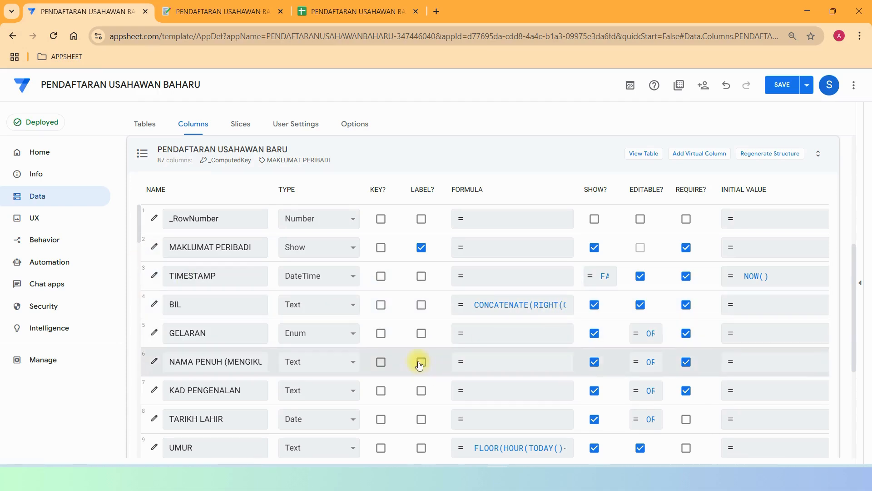
pyautogui.scroll(-5, 421, 359)
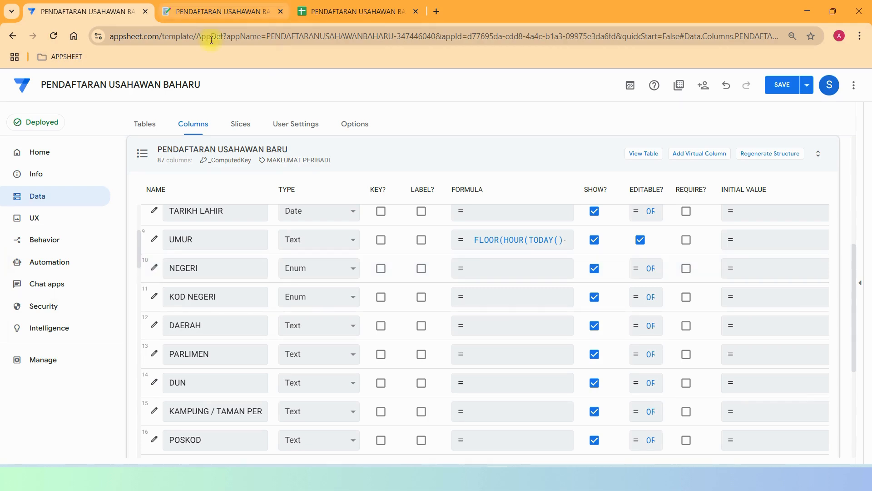
# Inspect the KOD NEGERI column's data validity settings, then close them.
pyautogui.click(156, 296)
pyautogui.scroll(-7, 504, 264)
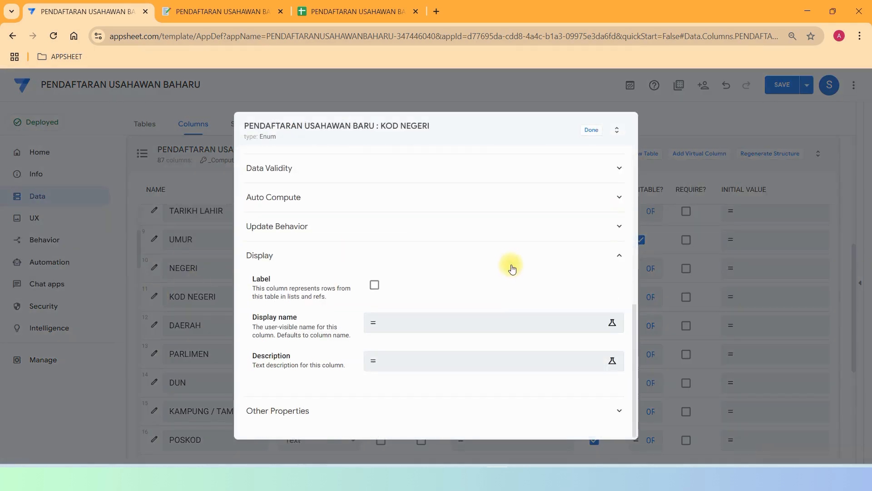
pyautogui.scroll(3, 513, 266)
pyautogui.scroll(1, 513, 265)
pyautogui.click(409, 377)
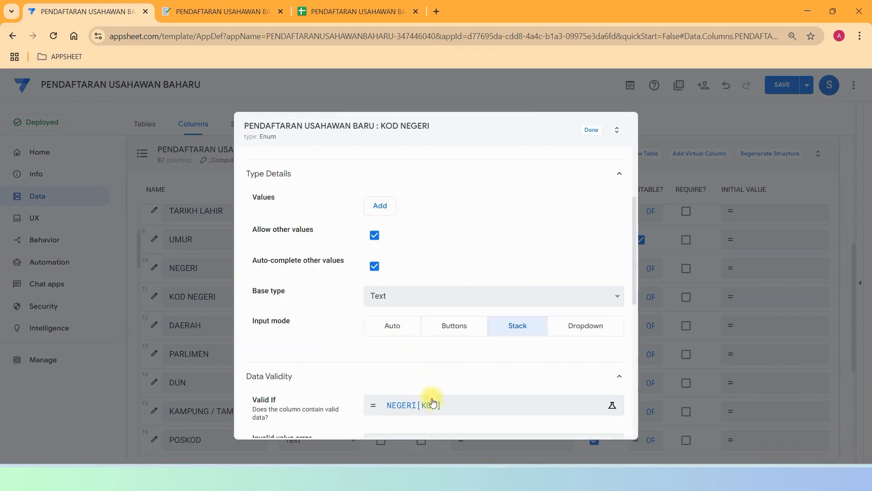
pyautogui.click(591, 132)
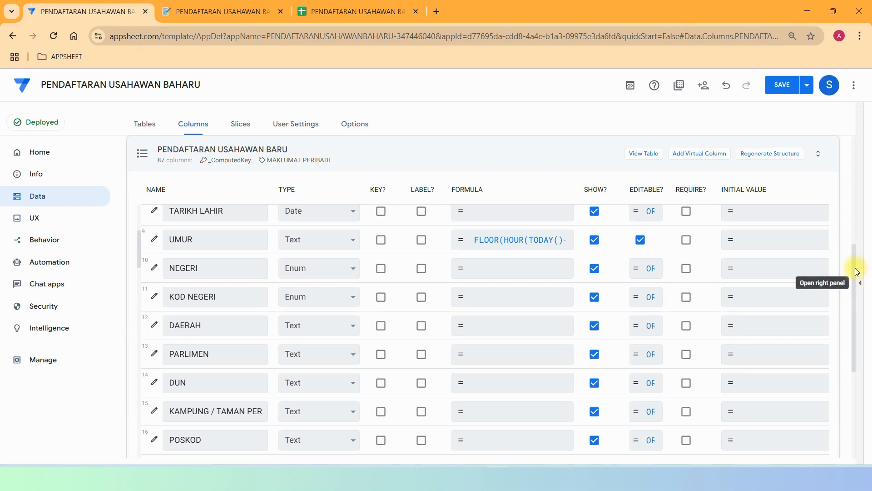
# Review ALAMAT PENUH's app formula joining KAMPUNG, POSKOD, DAERAH and NEGERI, then view the preview form.
pyautogui.moveTo(853, 252); pyautogui.dragTo(869, 302)
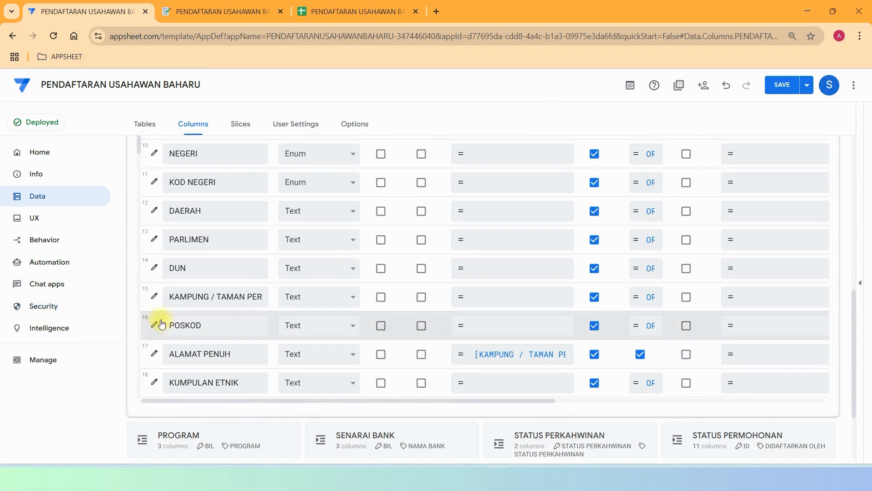
pyautogui.click(154, 354)
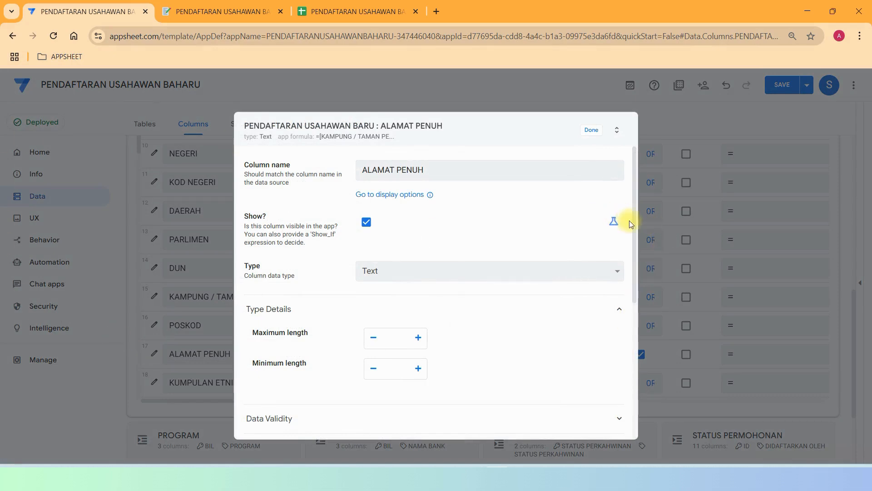
pyautogui.moveTo(636, 222); pyautogui.dragTo(641, 331)
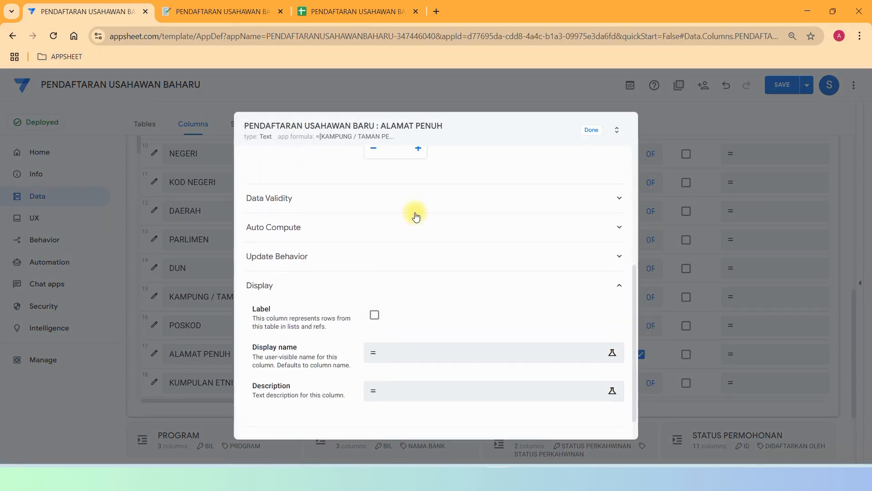
pyautogui.click(425, 231)
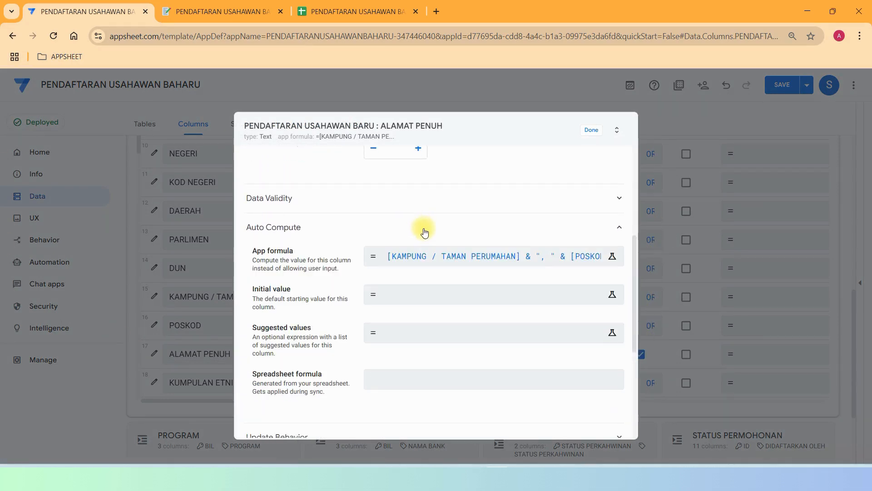
pyautogui.click(477, 256)
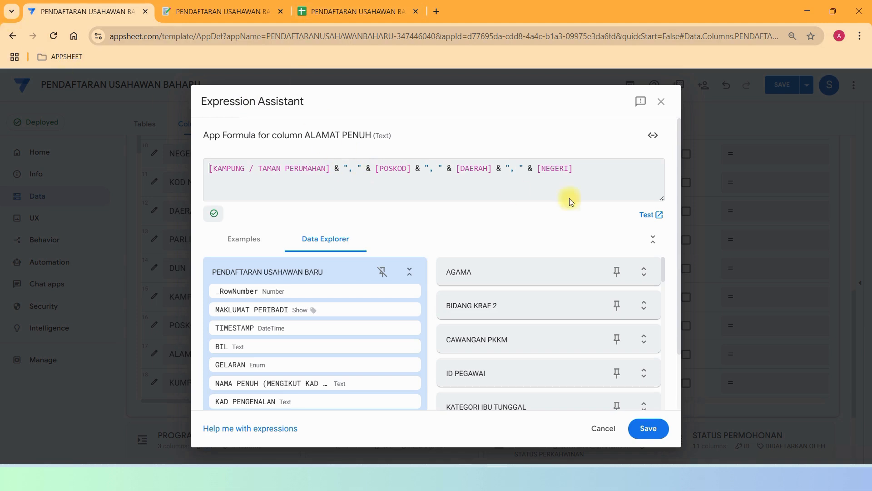
pyautogui.click(211, 11)
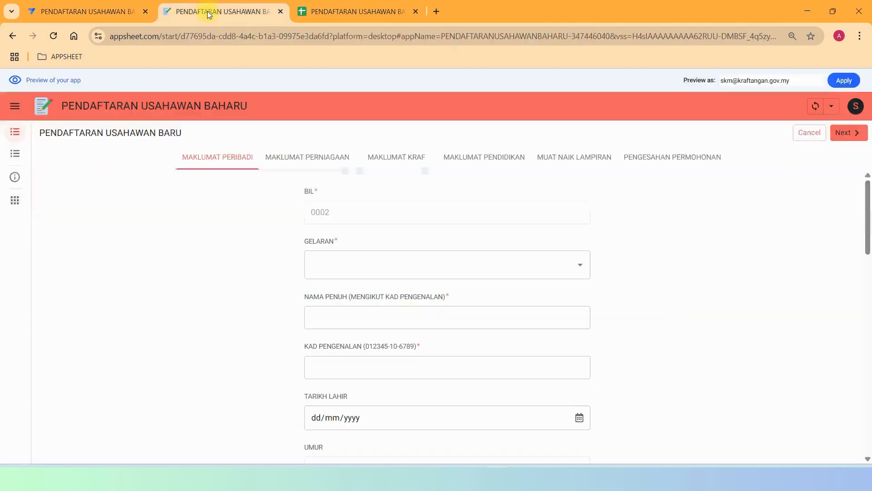
# Set NEGERI to PERLIS in the preview form, correcting an initial JOHOR pick.
pyautogui.scroll(-12, 440, 218)
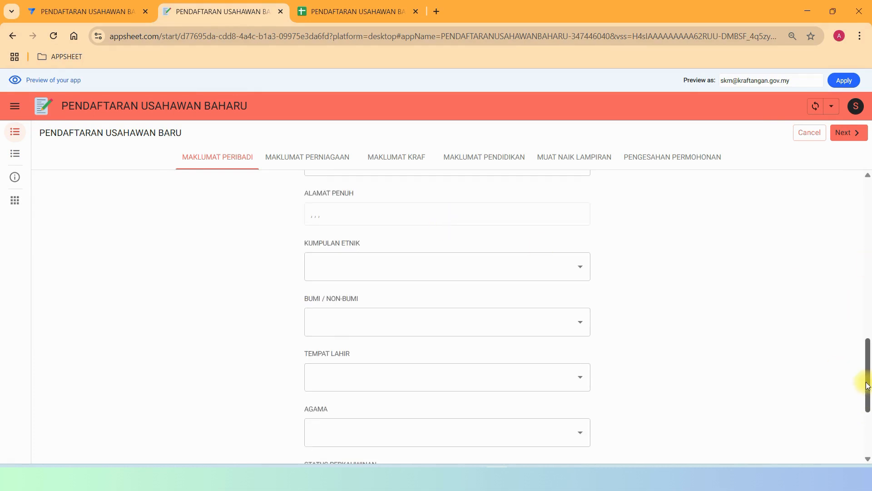
pyautogui.moveTo(868, 380); pyautogui.dragTo(869, 338)
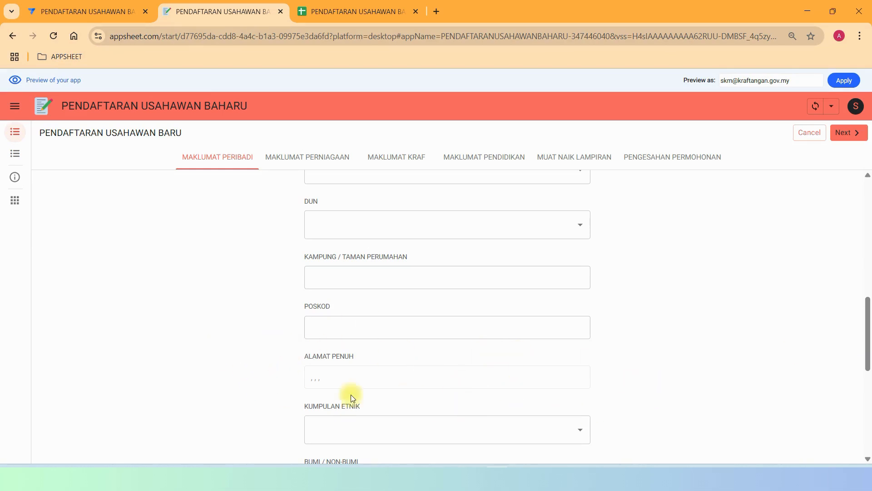
pyautogui.moveTo(868, 347); pyautogui.dragTo(867, 292)
pyautogui.click(502, 267)
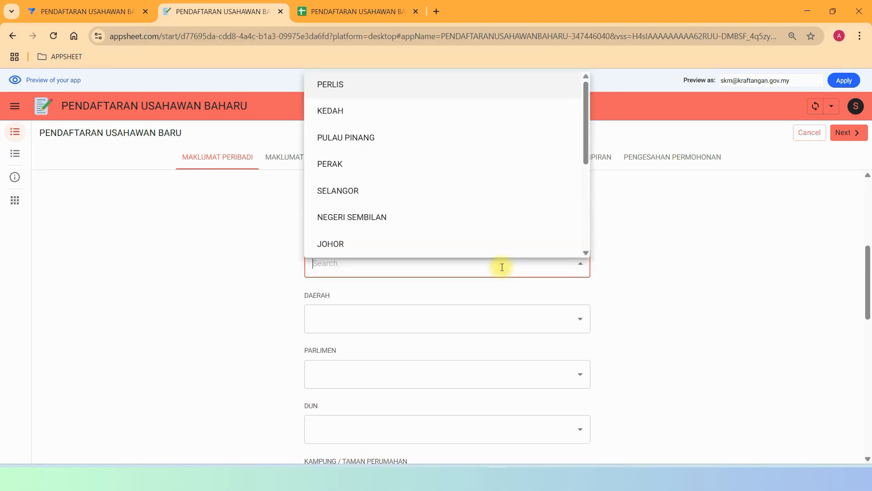
pyautogui.click(338, 245)
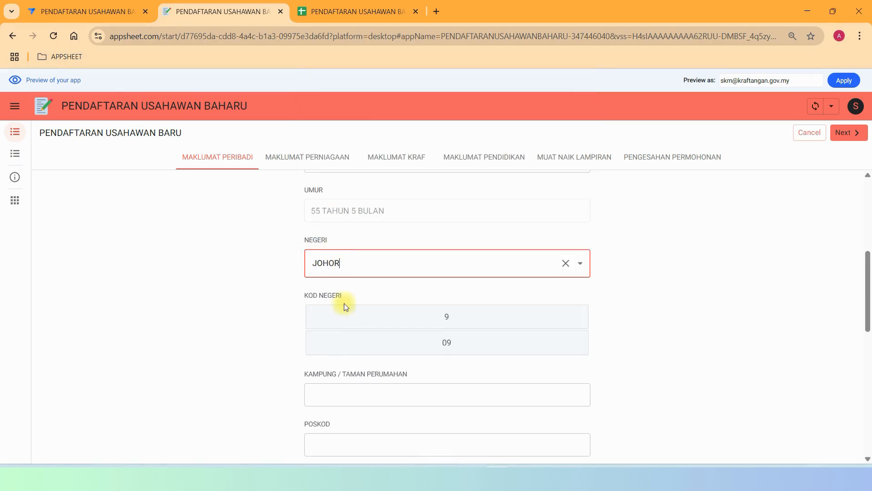
pyautogui.click(442, 316)
pyautogui.click(444, 261)
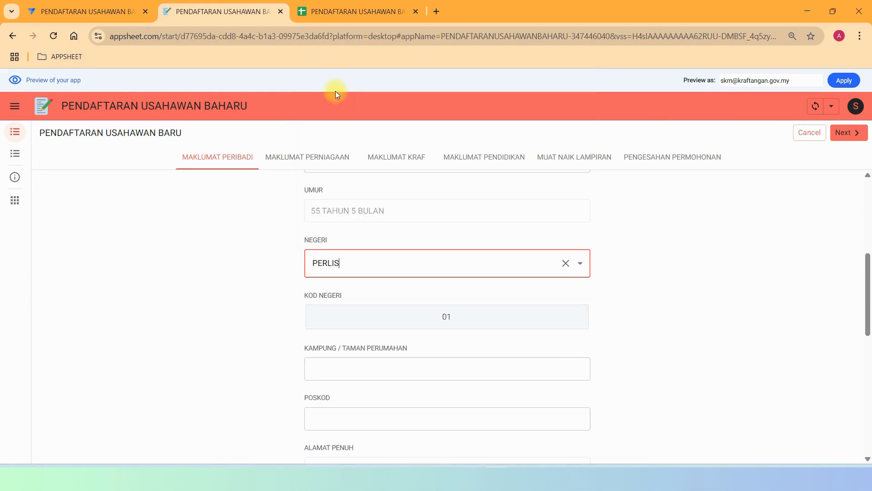
pyautogui.click(447, 325)
# Choose KUBANG PASU for DAERAH and PARLIMEN and BUKIT KAYU HITAM for DUN, then start the village address.
pyautogui.click(452, 373)
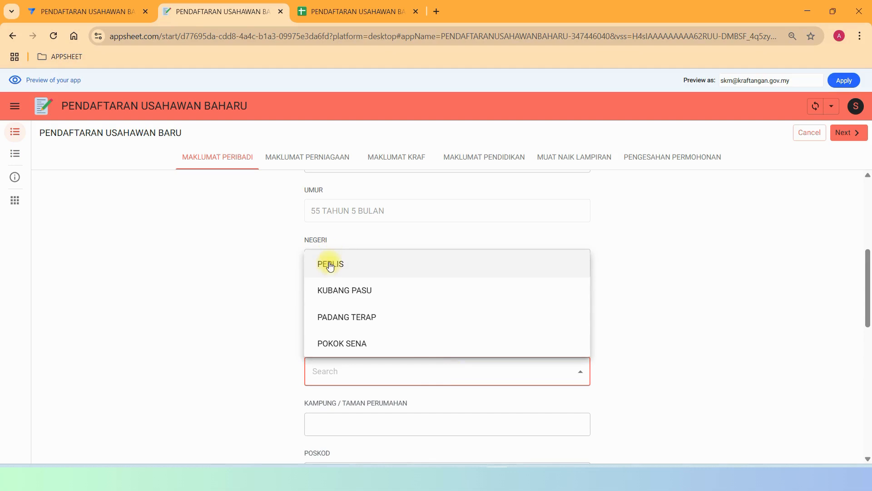
pyautogui.click(331, 290)
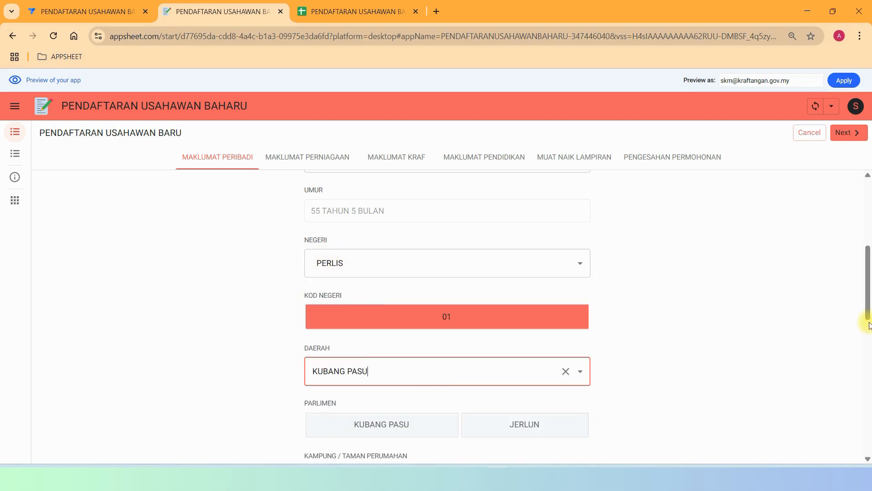
pyautogui.moveTo(866, 306); pyautogui.dragTo(866, 337)
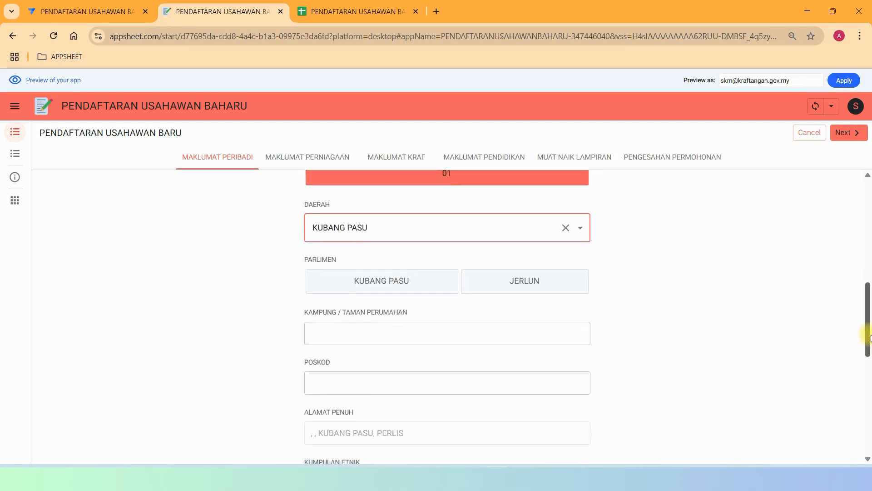
pyautogui.click(362, 279)
pyautogui.click(345, 338)
pyautogui.click(348, 367)
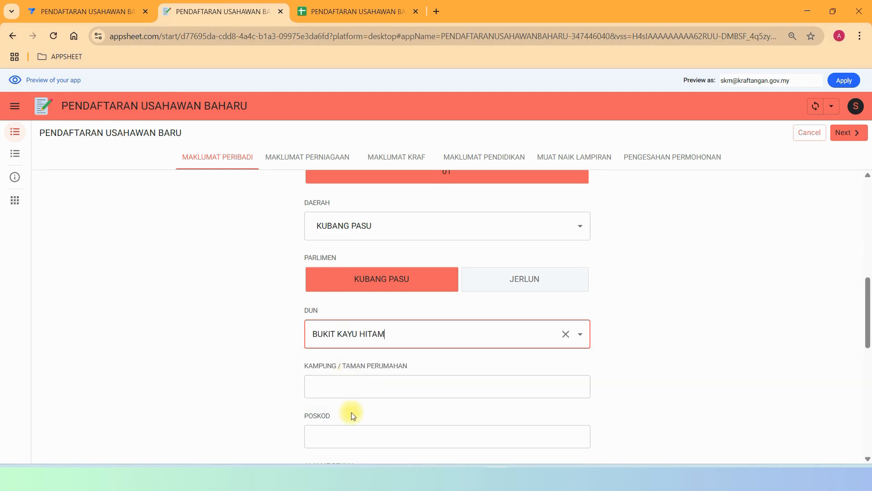
pyautogui.click(368, 377)
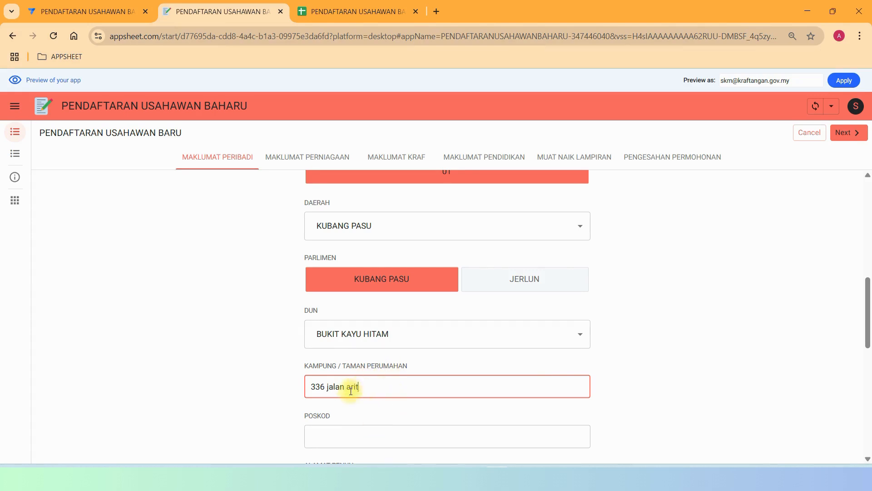
# Enter the POSKOD, review the auto-filled ALAMAT PENUH, and go back to its formula in the editor.
pyautogui.click(348, 435)
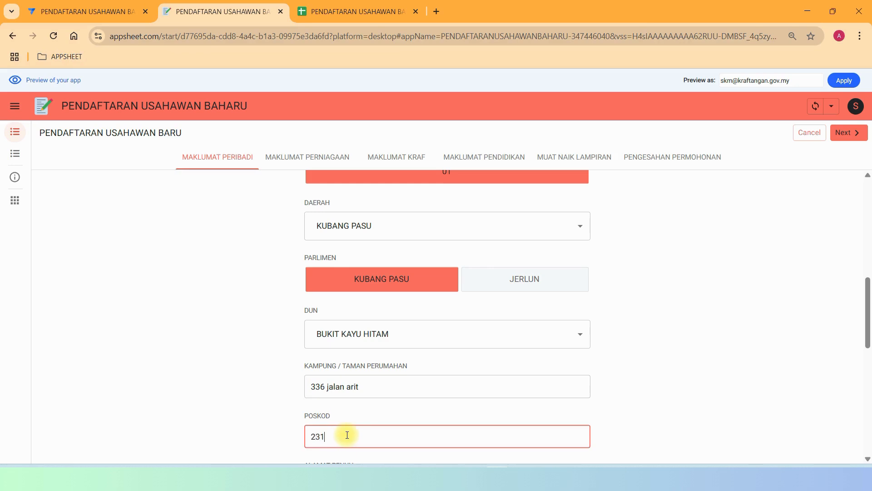
pyautogui.scroll(-5, 424, 399)
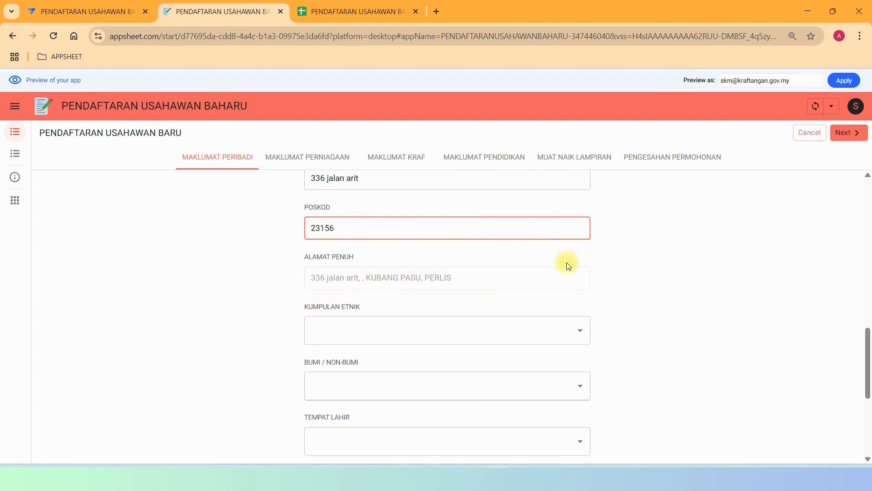
pyautogui.scroll(5, 461, 278)
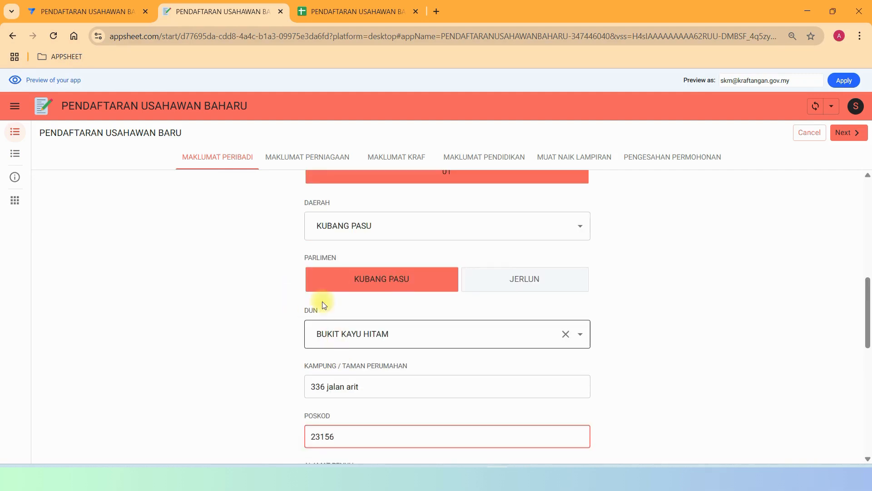
pyautogui.scroll(2, 867, 312)
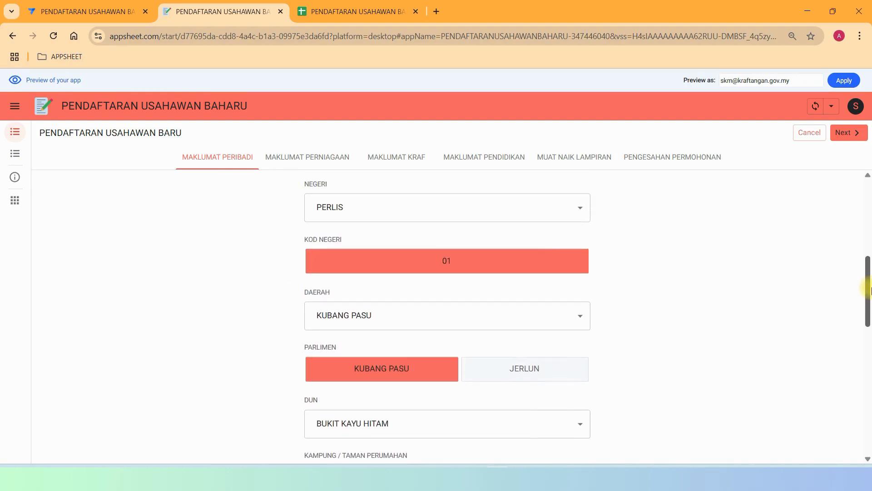
pyautogui.moveTo(865, 301); pyautogui.dragTo(869, 381)
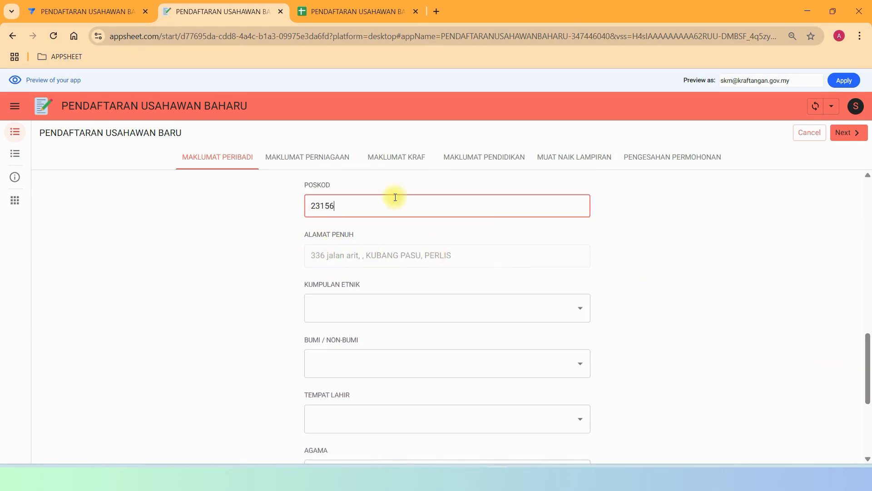
pyautogui.click(88, 12)
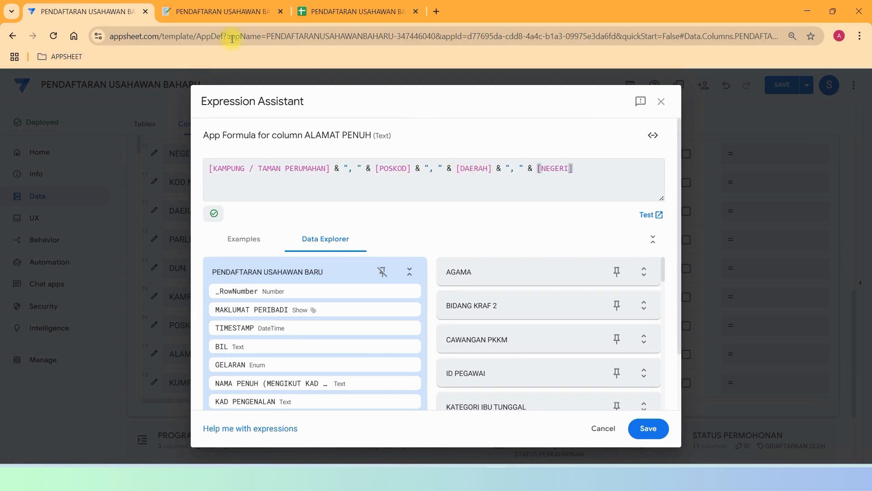
# Check the combined ALAMAT PENUH in the preview, then go to the registration spreadsheet.
pyautogui.click(238, 10)
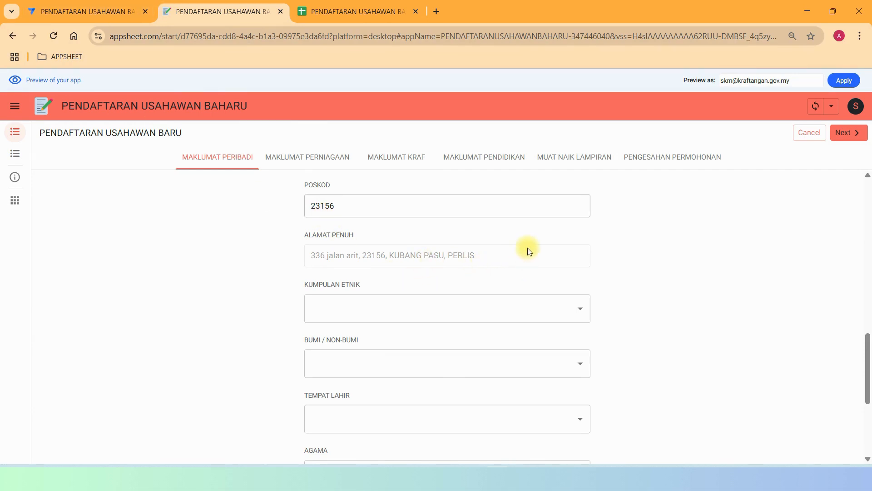
pyautogui.click(352, 4)
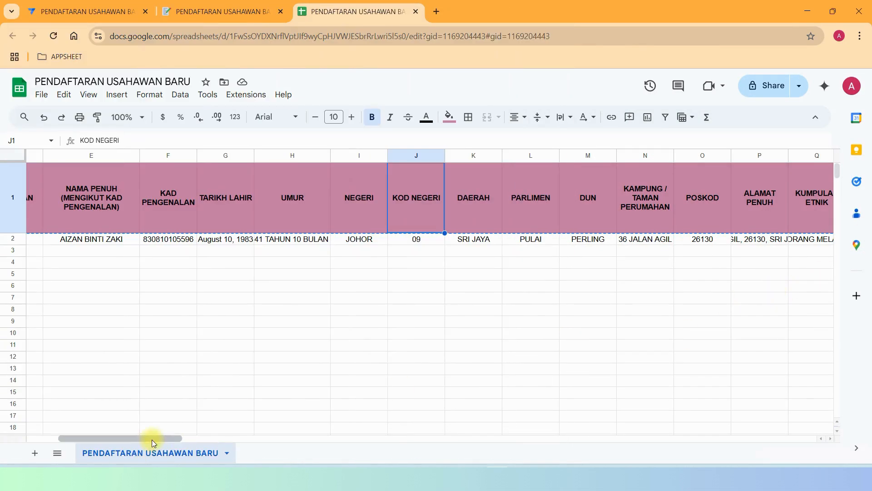
# Inspect the company address in AE2 and the full combined address text in P2.
pyautogui.moveTo(151, 440); pyautogui.dragTo(355, 434)
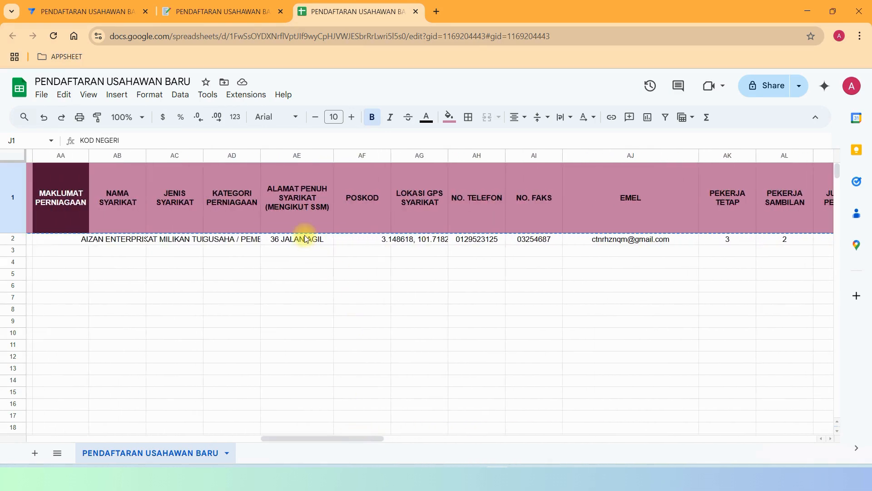
pyautogui.click(307, 239)
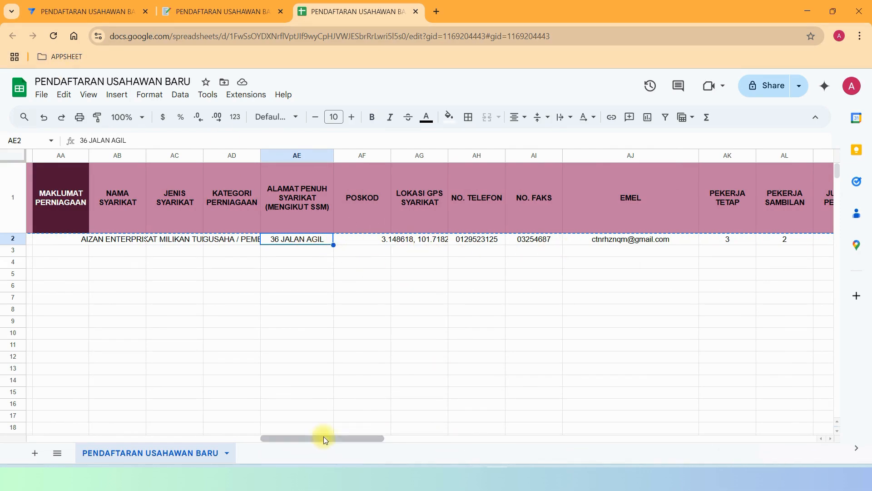
pyautogui.moveTo(323, 436); pyautogui.dragTo(136, 429)
pyautogui.click(664, 243)
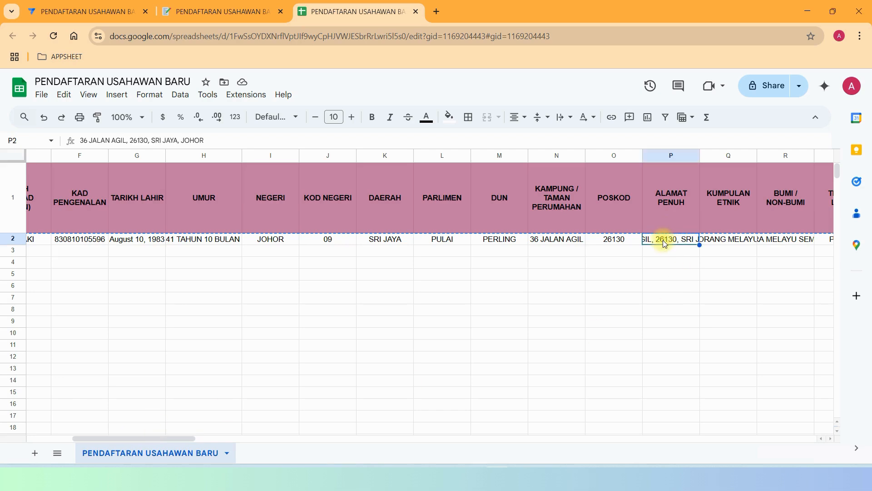
pyautogui.click(234, 142)
pyautogui.hotkey('ctrl', 'a')
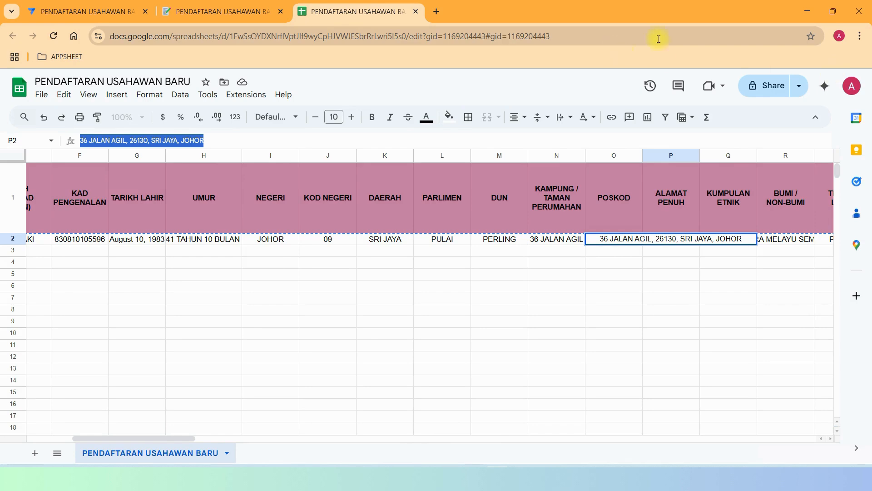
pyautogui.click(209, 14)
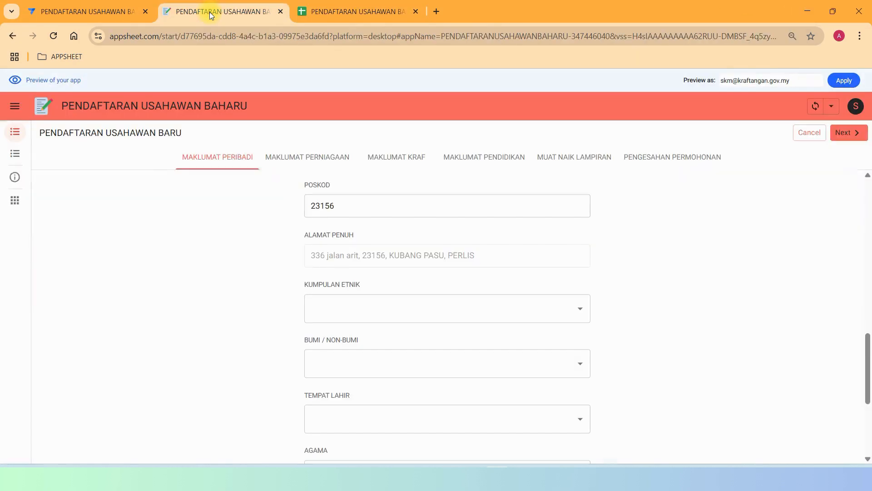
pyautogui.click(77, 11)
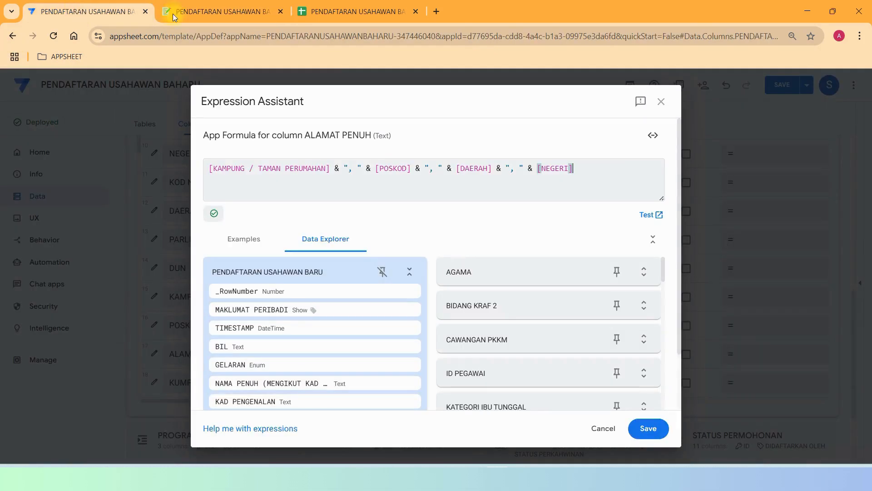
pyautogui.click(603, 429)
pyautogui.click(596, 129)
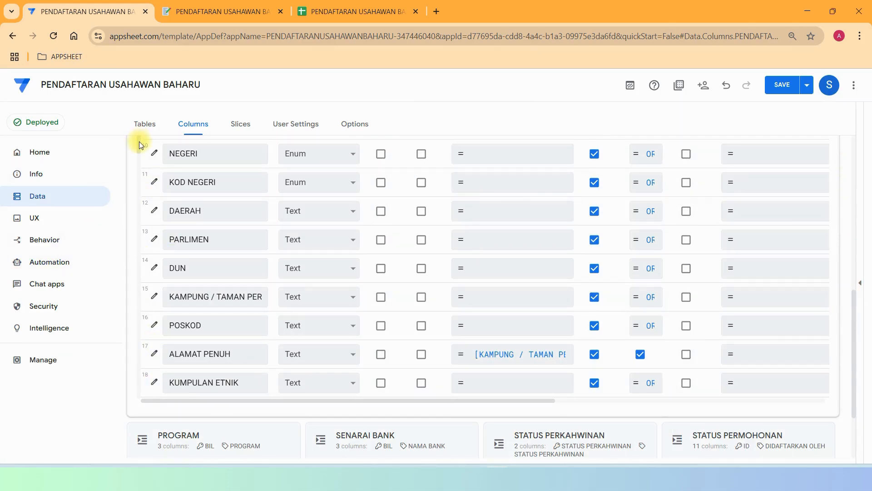
pyautogui.moveTo(139, 141); pyautogui.dragTo(140, 170)
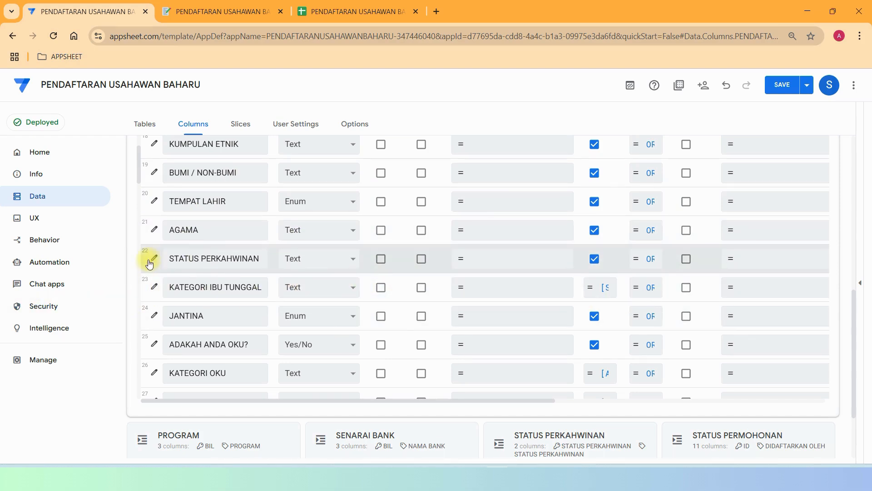
# Inspect STATUS PERKAHWINAN's column settings, including its Data Validity section.
pyautogui.click(203, 253)
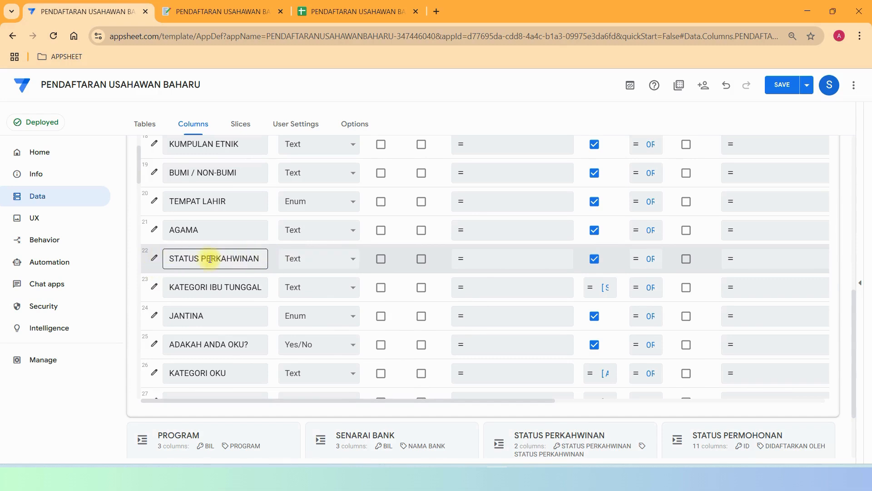
pyautogui.click(211, 259)
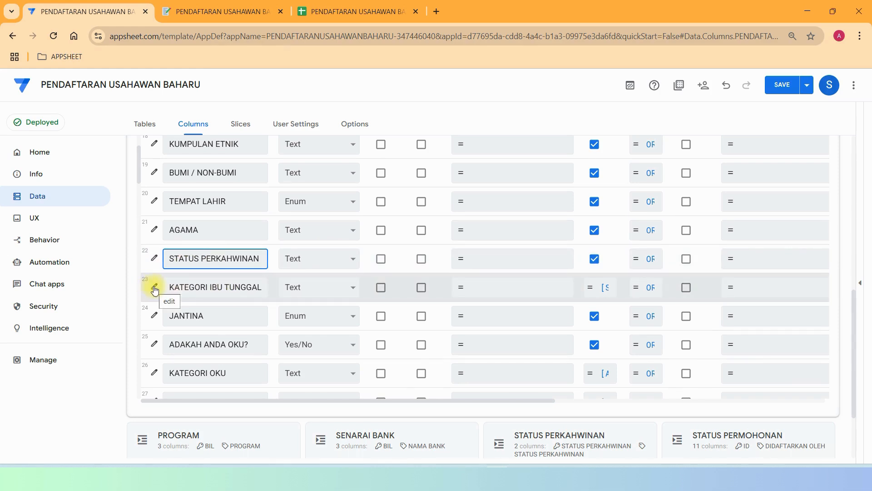
pyautogui.click(151, 257)
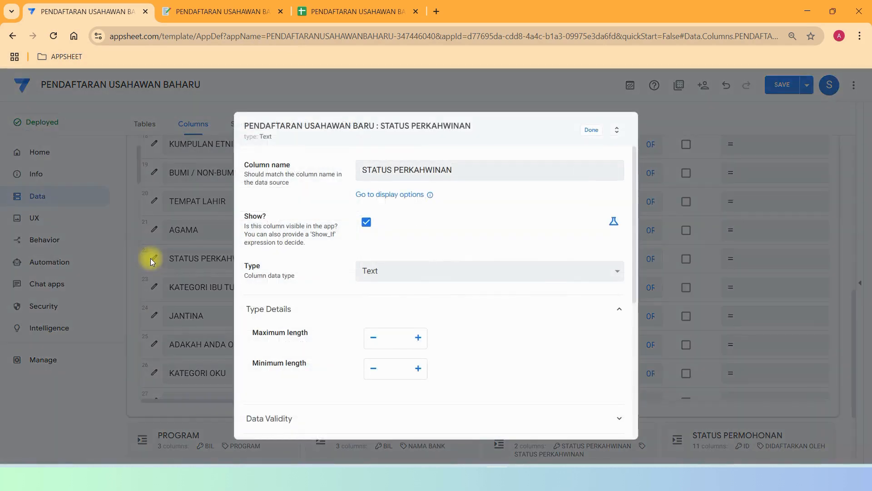
pyautogui.scroll(-5, 523, 257)
pyautogui.scroll(5, 511, 258)
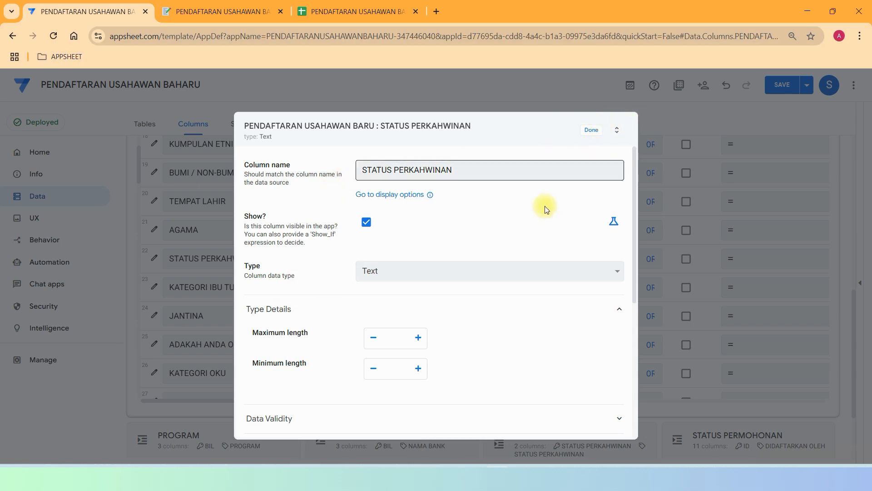
pyautogui.scroll(-5, 495, 243)
pyautogui.click(375, 210)
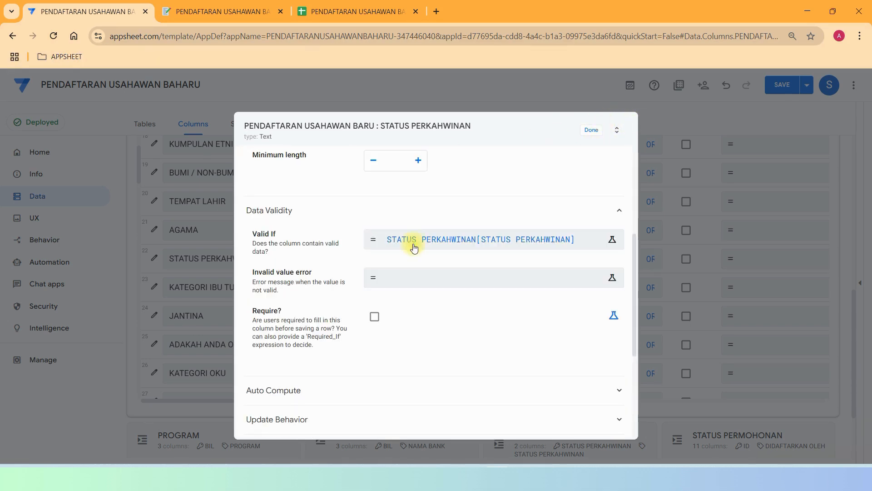
pyautogui.click(590, 131)
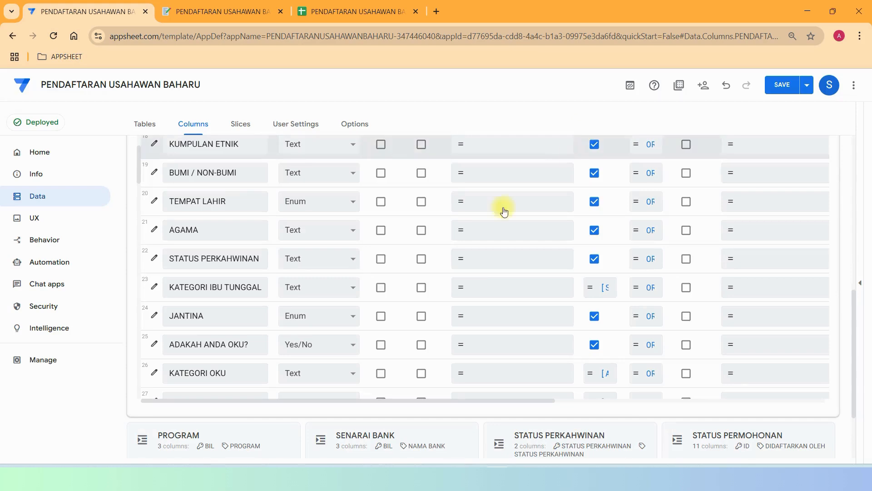
# Review KATEGORI IBU TUNGGAL's Show_If rule, then switch to the preview.
pyautogui.click(154, 288)
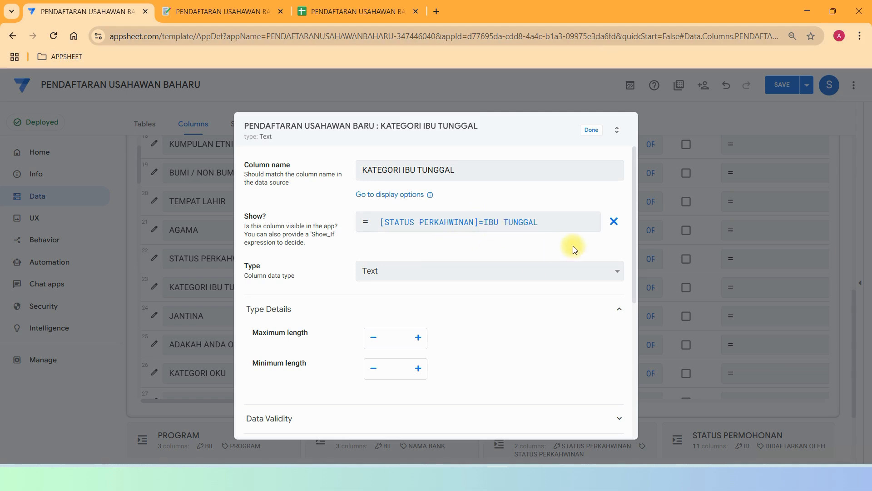
pyautogui.scroll(-5, 575, 249)
pyautogui.click(198, 14)
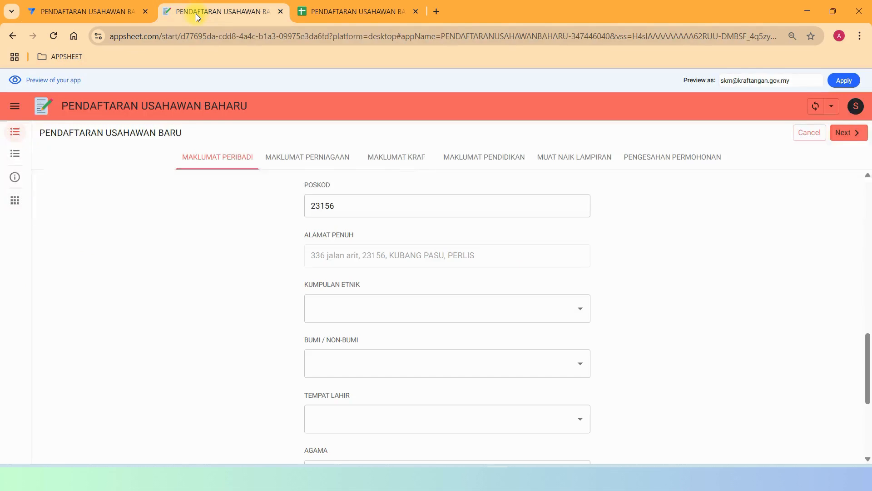
# Pick IBU TUNGGAL as marital status to reveal KATEGORI IBU TUNGGAL, then clear it.
pyautogui.scroll(-4, 454, 218)
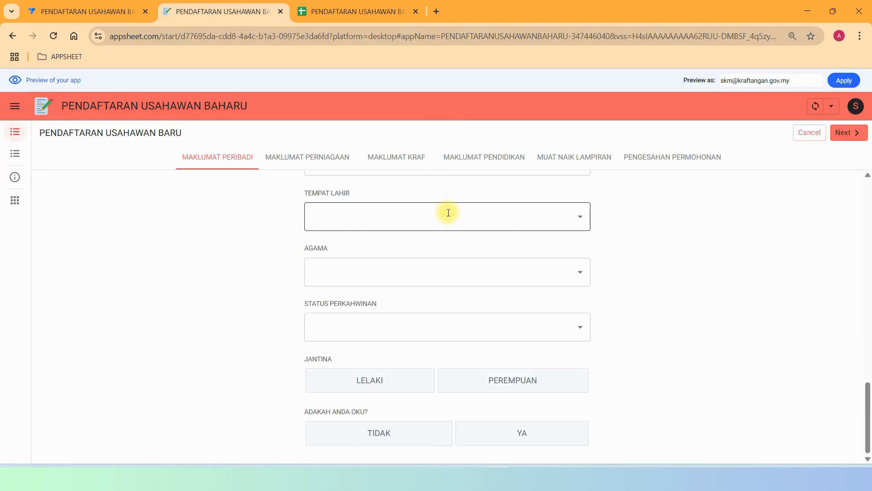
pyautogui.click(337, 325)
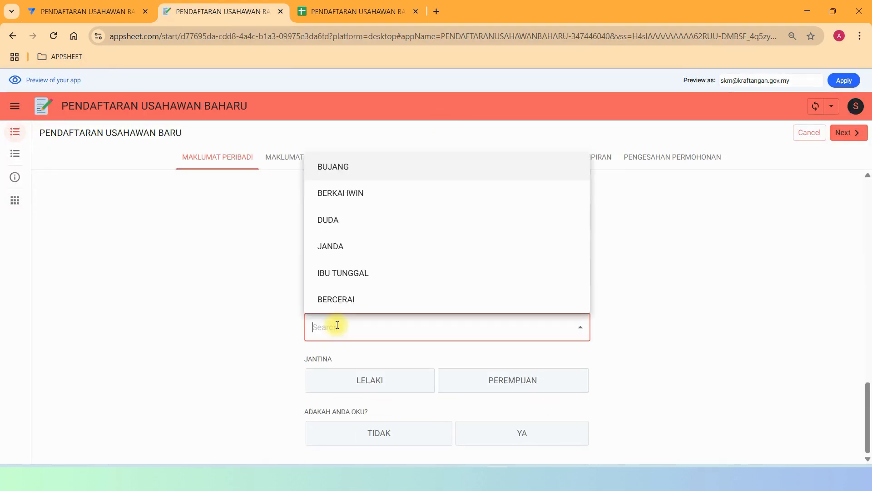
pyautogui.click(335, 279)
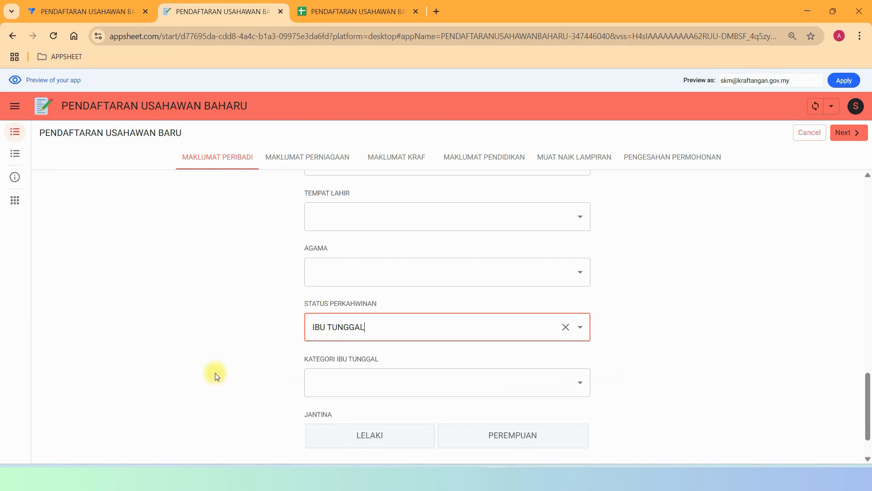
pyautogui.click(573, 389)
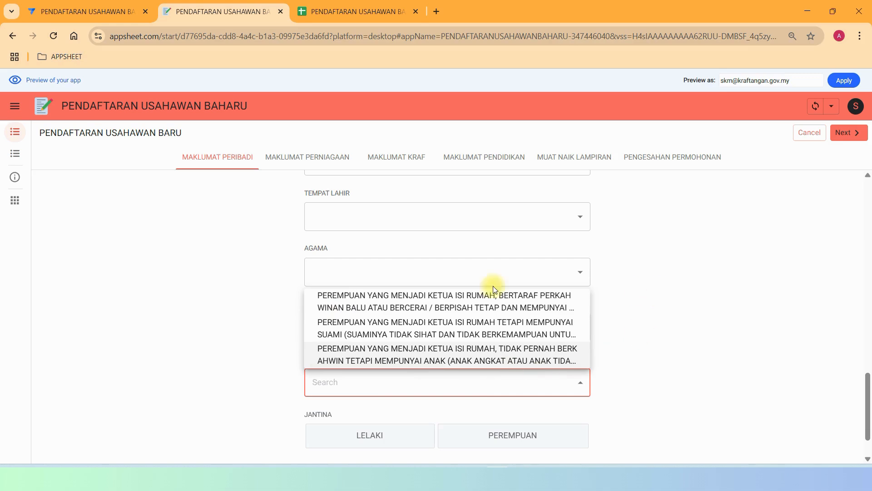
pyautogui.click(643, 333)
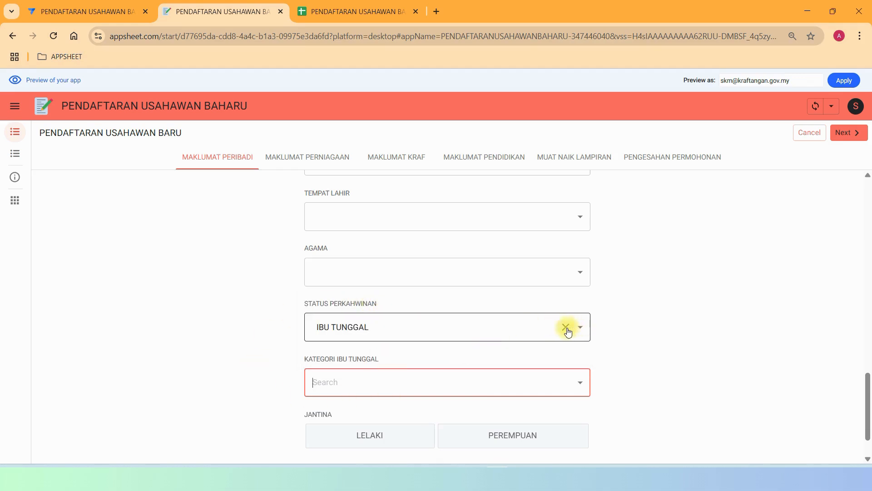
pyautogui.click(566, 328)
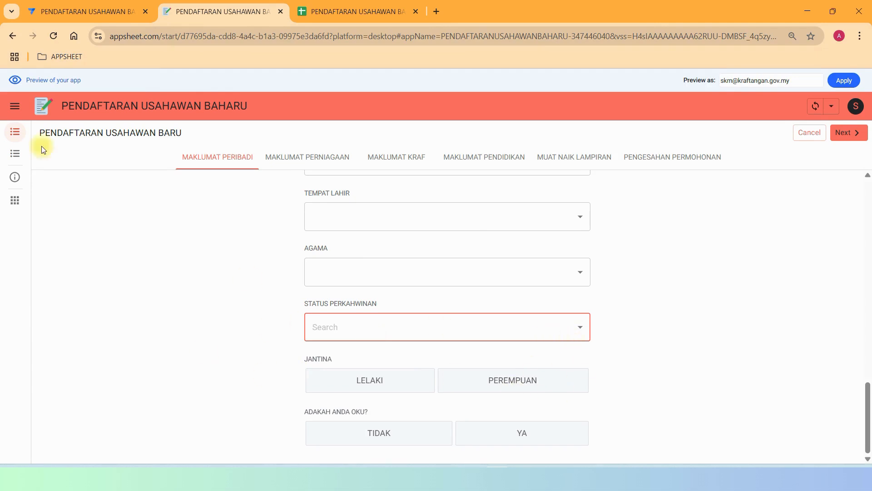
# Close the KATEGORI IBU TUNGGAL column settings in the editor.
pyautogui.click(84, 12)
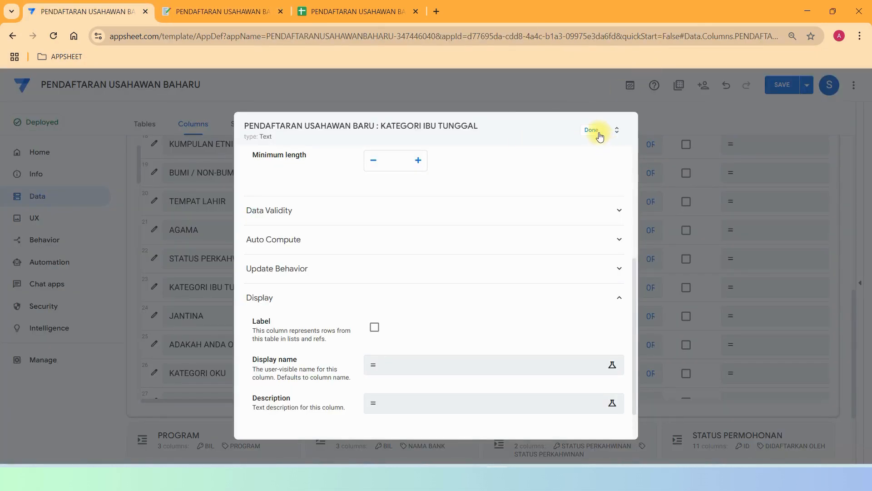
pyautogui.scroll(5, 426, 211)
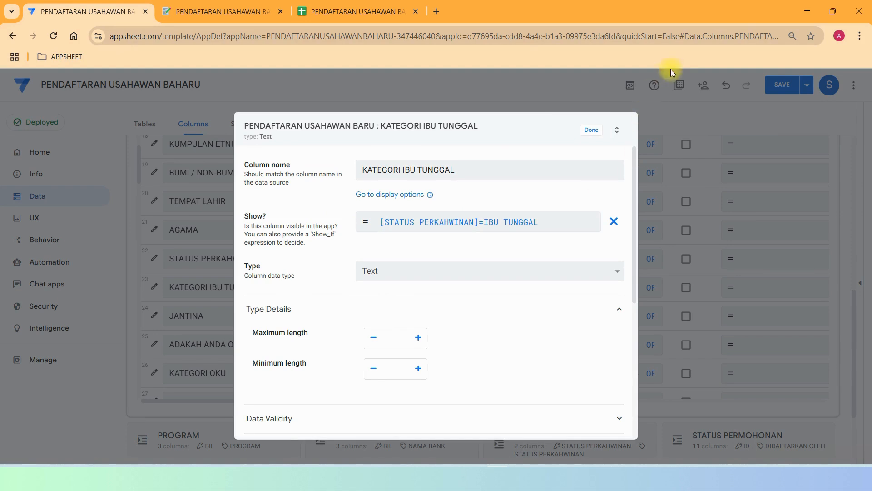
pyautogui.click(591, 130)
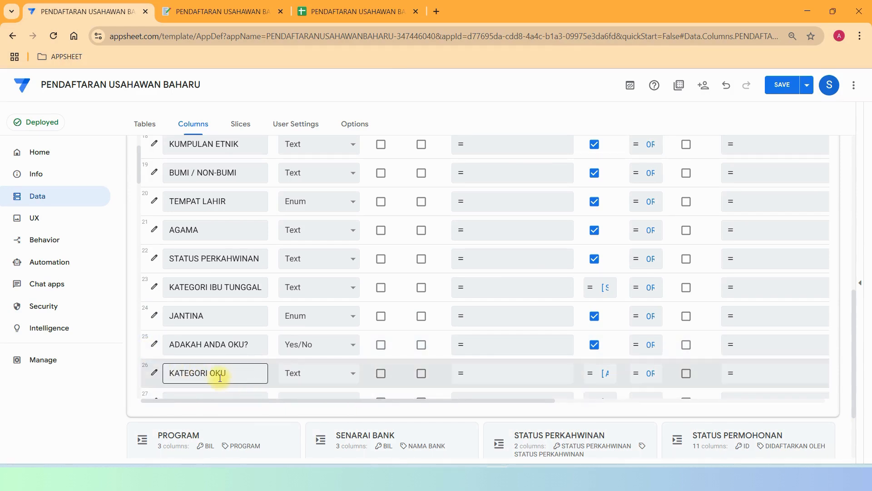
# Answer YA to ADAKAH ANDA OKU? to reveal the KATEGORI OKU questions, then revert to TIDAK.
pyautogui.click(194, 12)
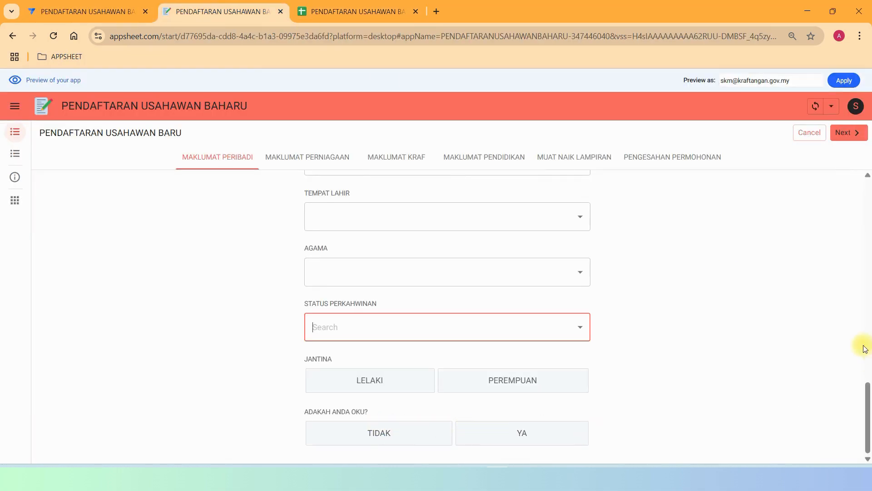
pyautogui.click(436, 435)
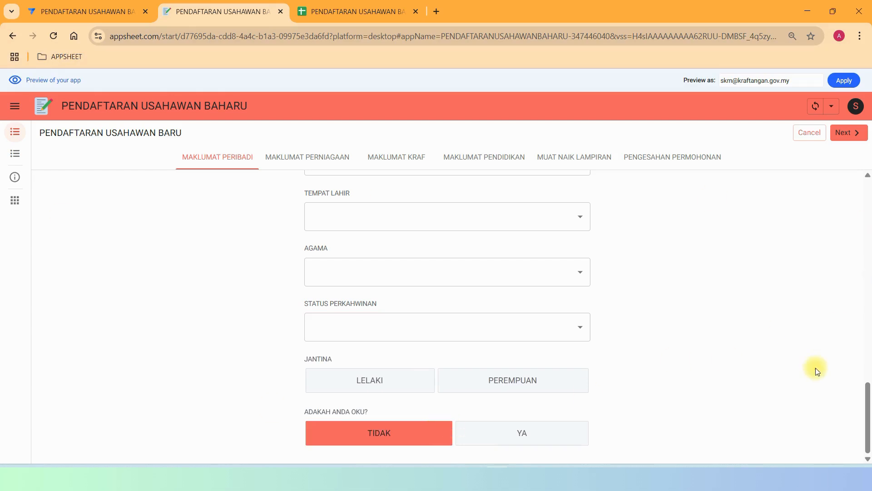
pyautogui.click(551, 432)
pyautogui.scroll(-2, 815, 324)
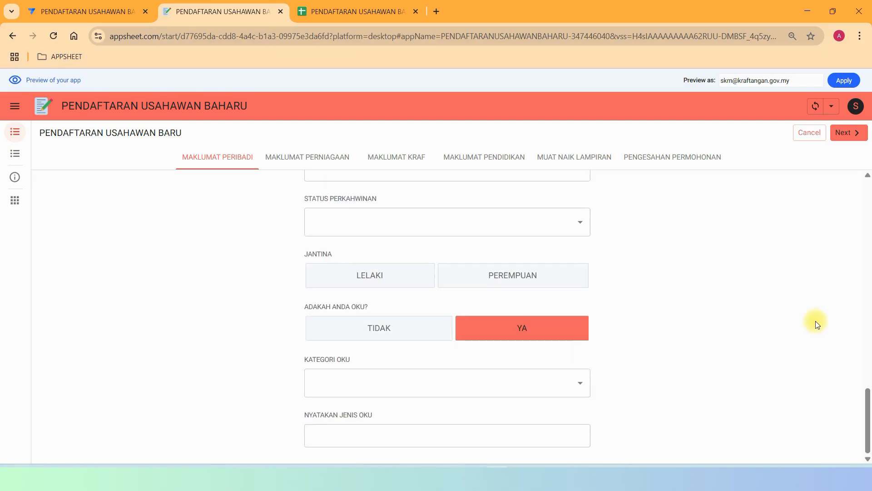
pyautogui.click(570, 389)
pyautogui.click(582, 382)
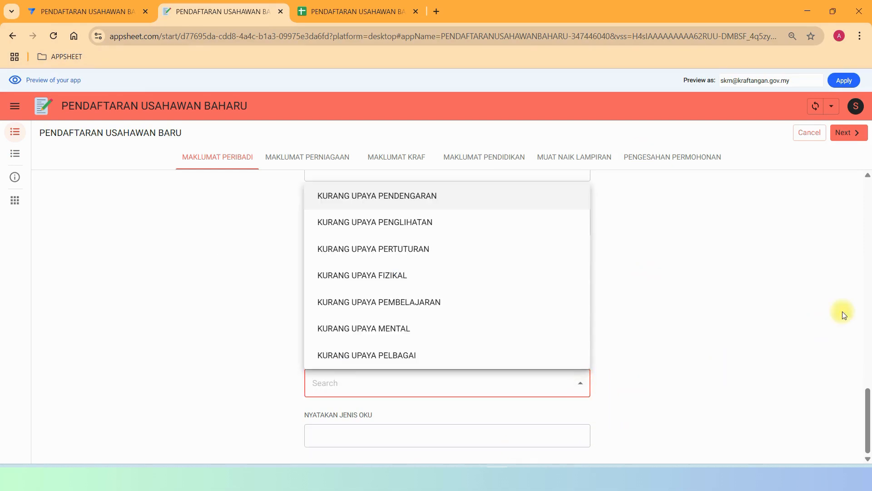
pyautogui.click(720, 308)
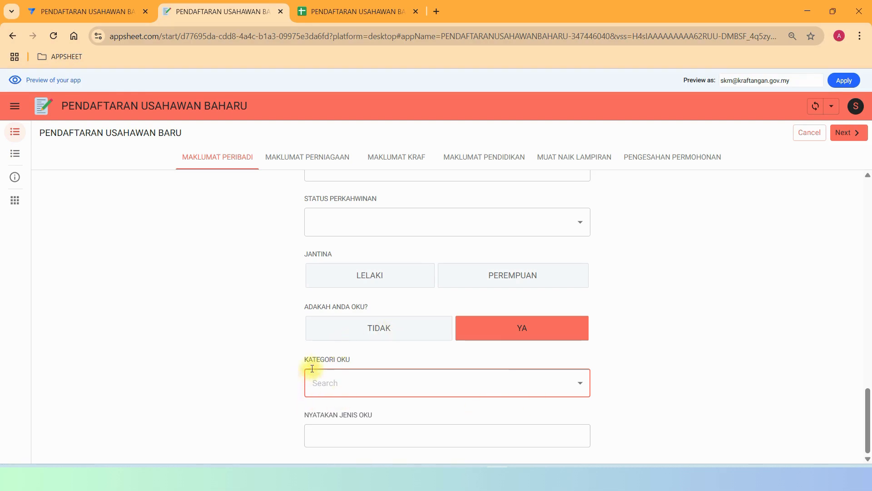
pyautogui.click(305, 357)
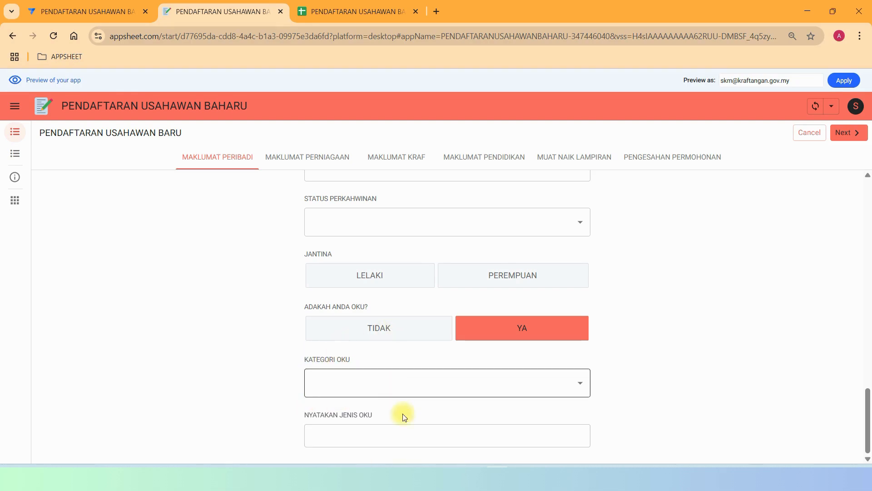
pyautogui.click(350, 327)
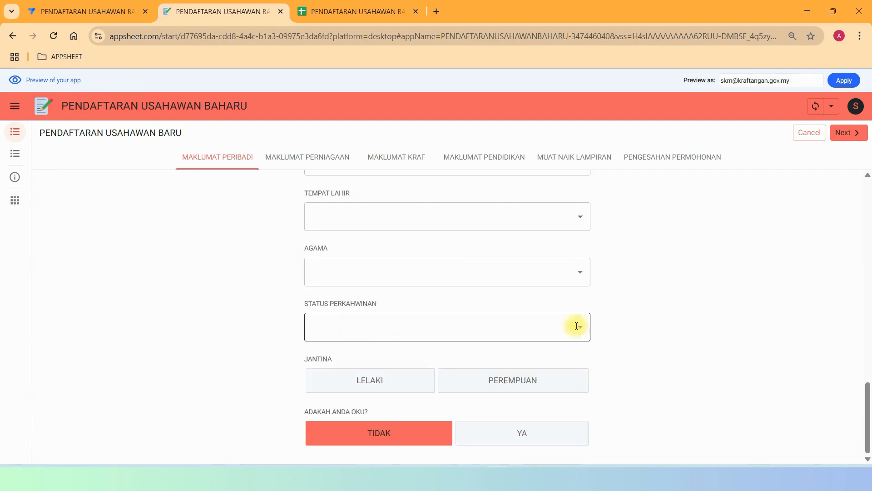
pyautogui.click(28, 8)
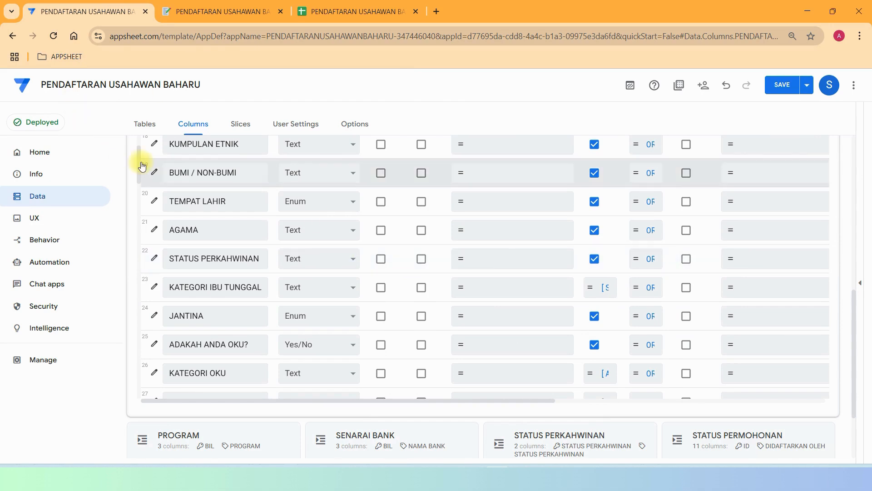
# Select the MAKLUMAT PERNIAGAAN column name and view that business section in the preview.
pyautogui.scroll(-4, 138, 165)
pyautogui.scroll(-2, 143, 195)
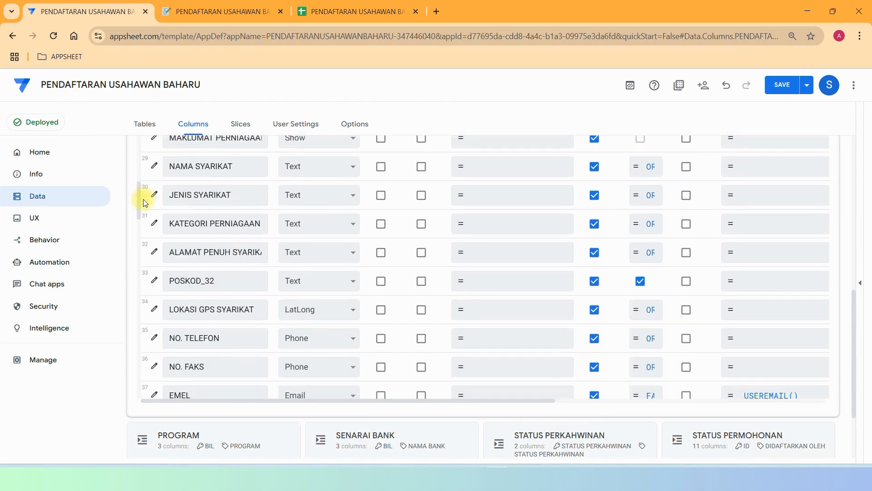
pyautogui.scroll(1, 143, 199)
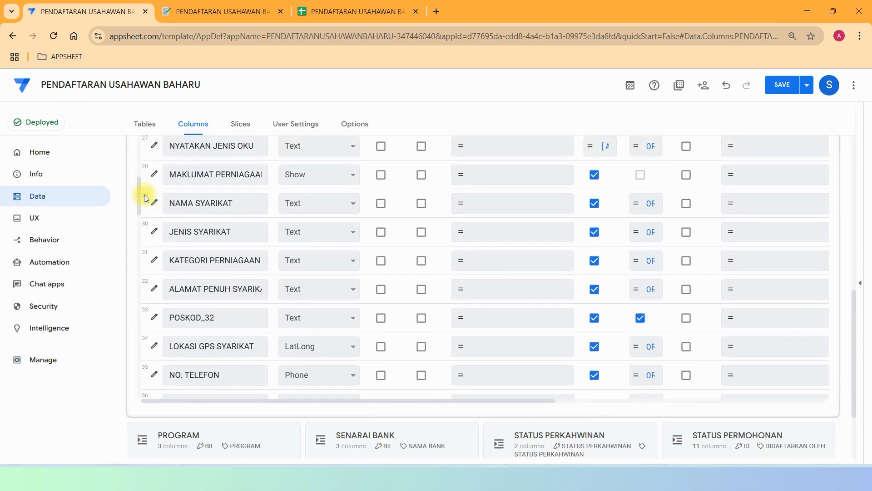
pyautogui.moveTo(172, 174); pyautogui.dragTo(261, 173)
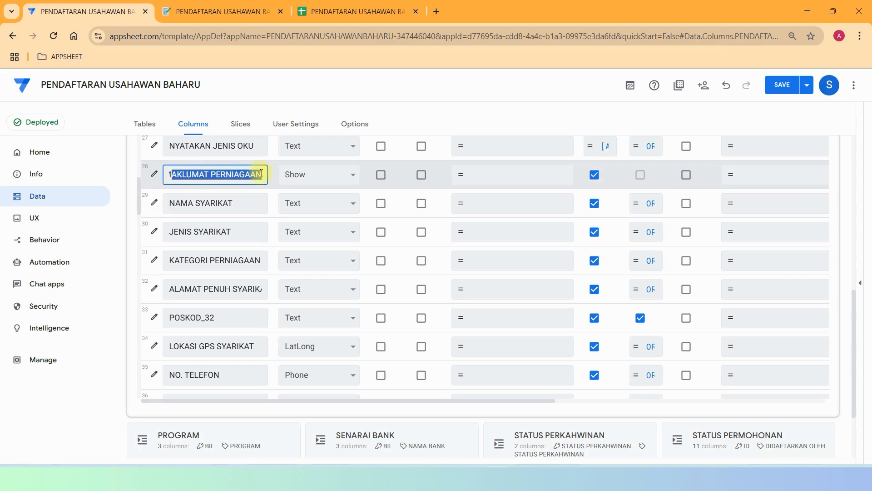
pyautogui.click(218, 11)
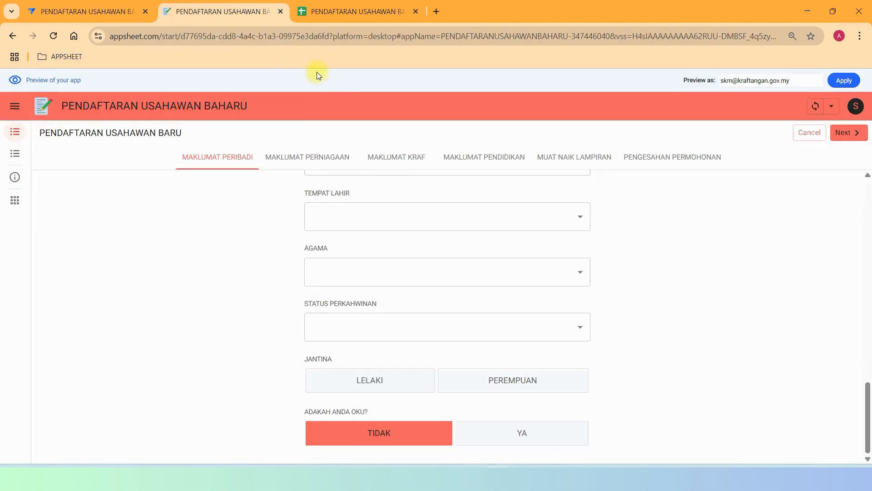
pyautogui.click(275, 163)
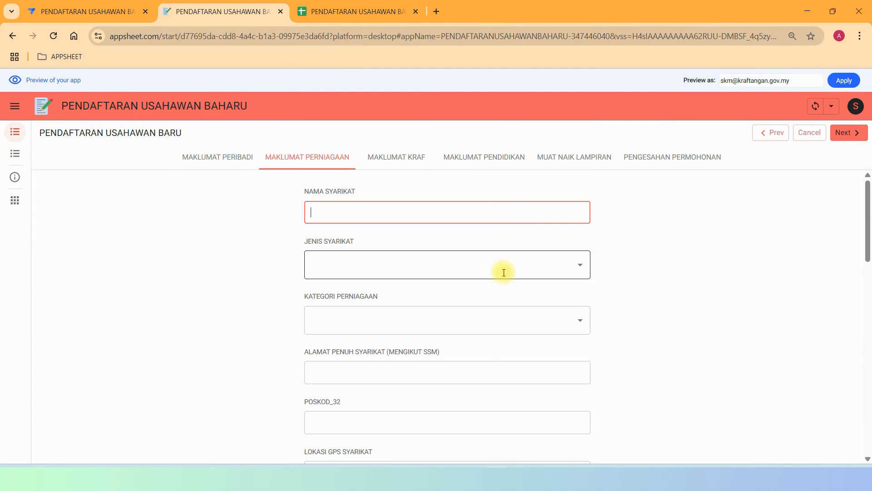
pyautogui.scroll(-12, 706, 314)
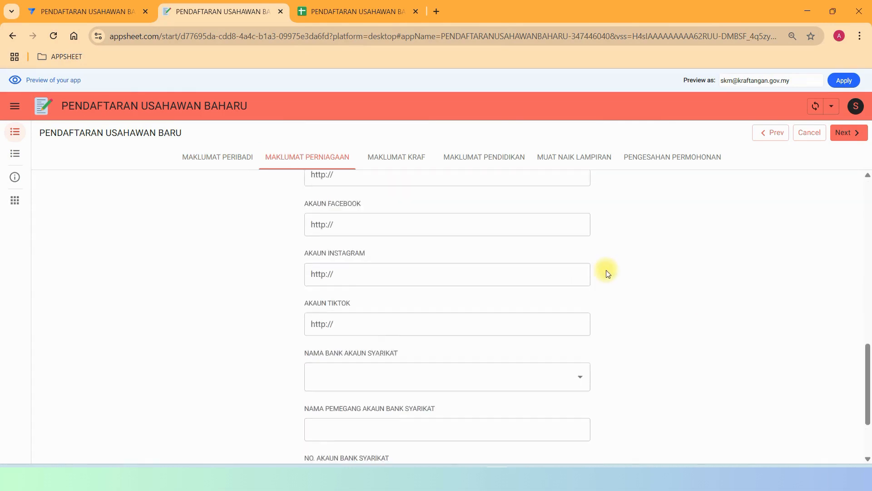
pyautogui.scroll(12, 607, 273)
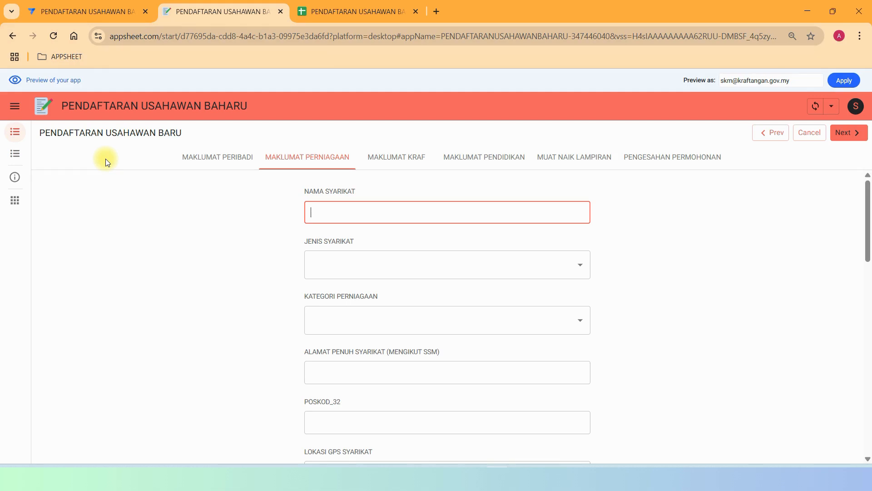
# Select the POSKOD_32 column name in the editor, then go to the registration spreadsheet.
pyautogui.click(107, 14)
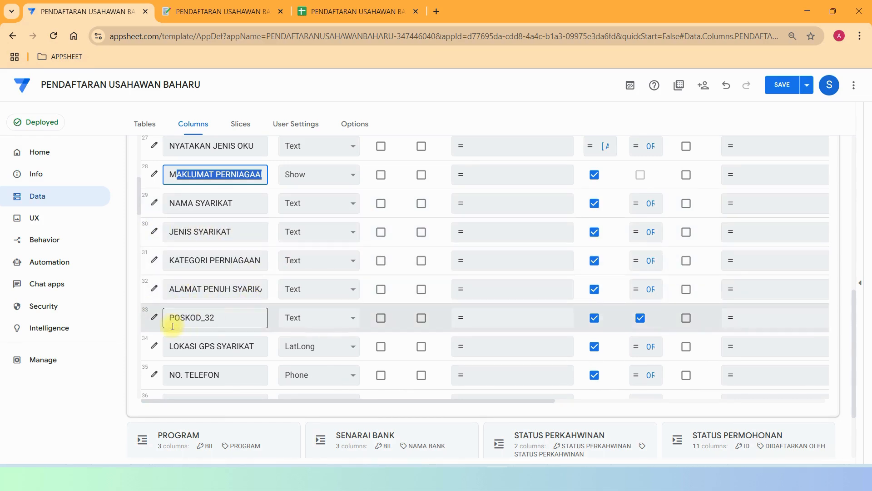
pyautogui.click(243, 320)
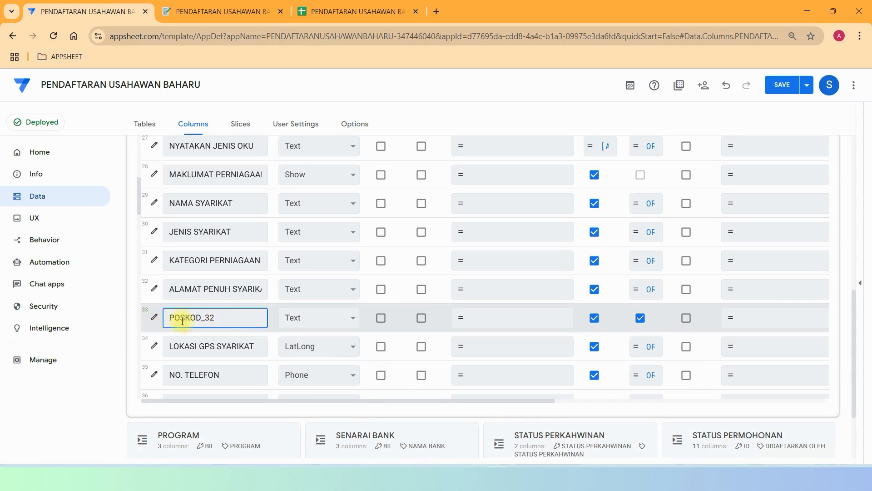
pyautogui.moveTo(171, 318); pyautogui.dragTo(219, 319)
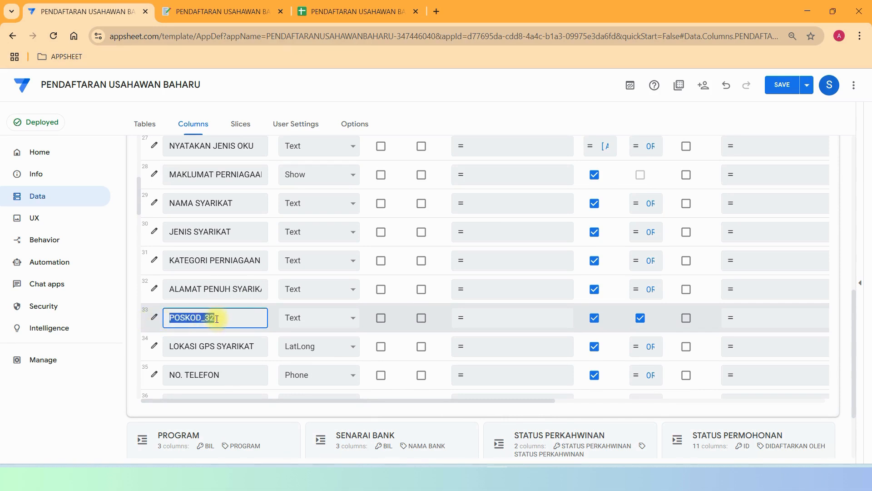
pyautogui.click(316, 18)
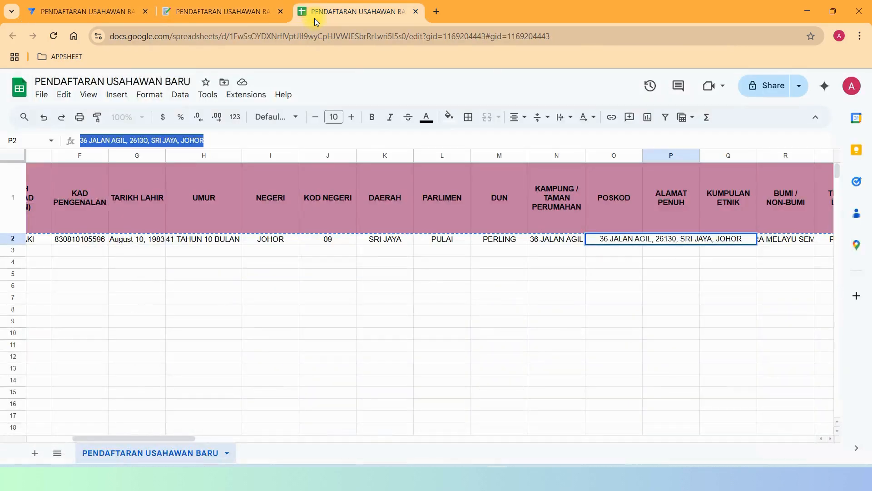
# Compare the duplicate POSKOD headers in sheet columns O and AF.
pyautogui.click(626, 201)
pyautogui.moveTo(156, 449); pyautogui.dragTo(366, 451)
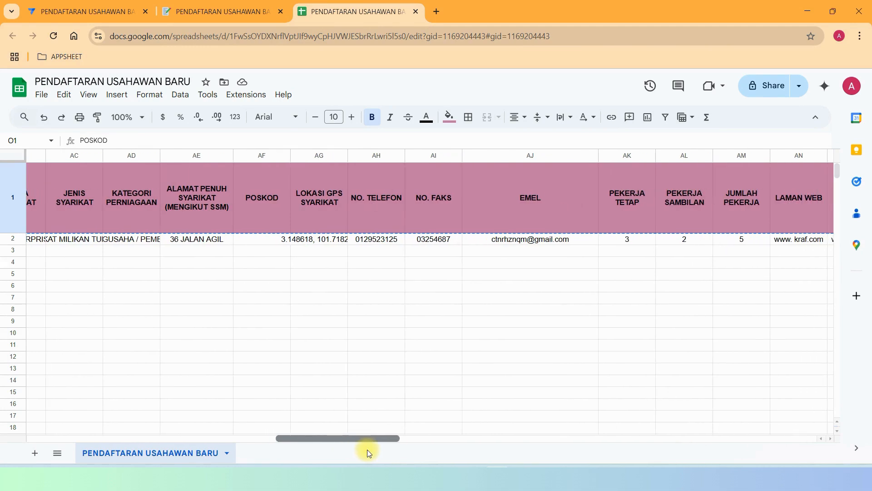
pyautogui.click(243, 217)
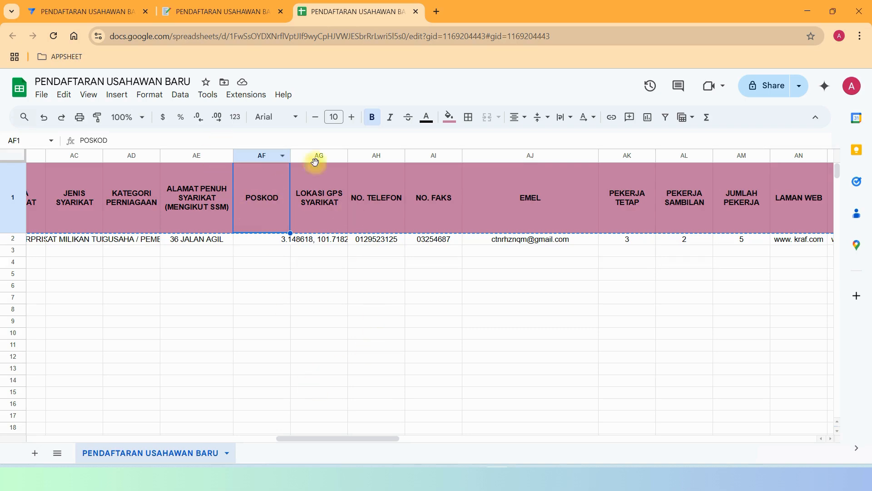
pyautogui.moveTo(321, 440); pyautogui.dragTo(150, 414)
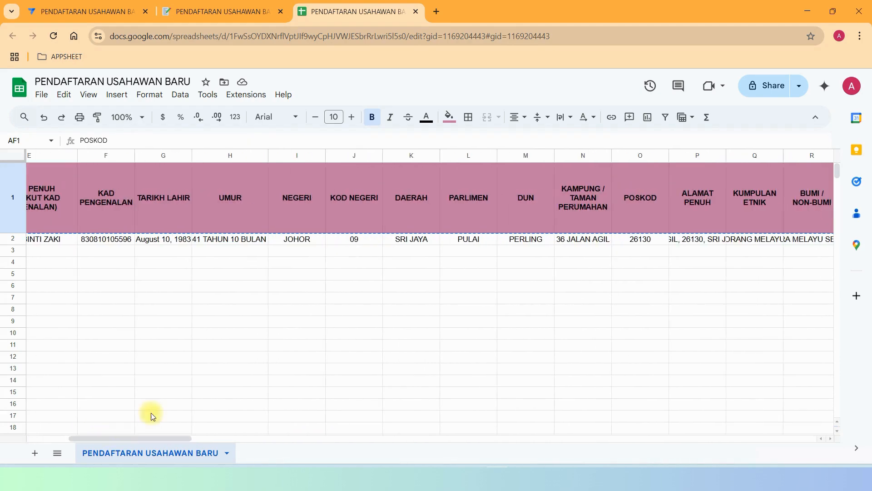
pyautogui.click(650, 200)
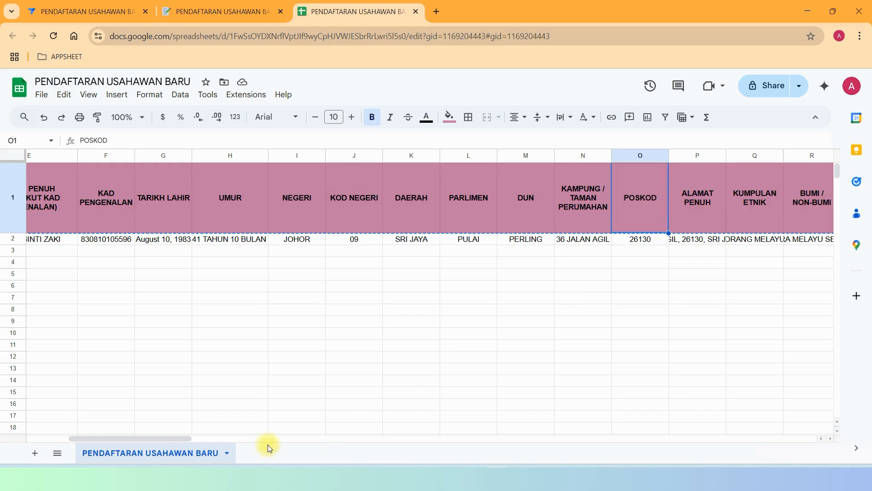
pyautogui.moveTo(185, 439); pyautogui.dragTo(373, 466)
pyautogui.click(391, 211)
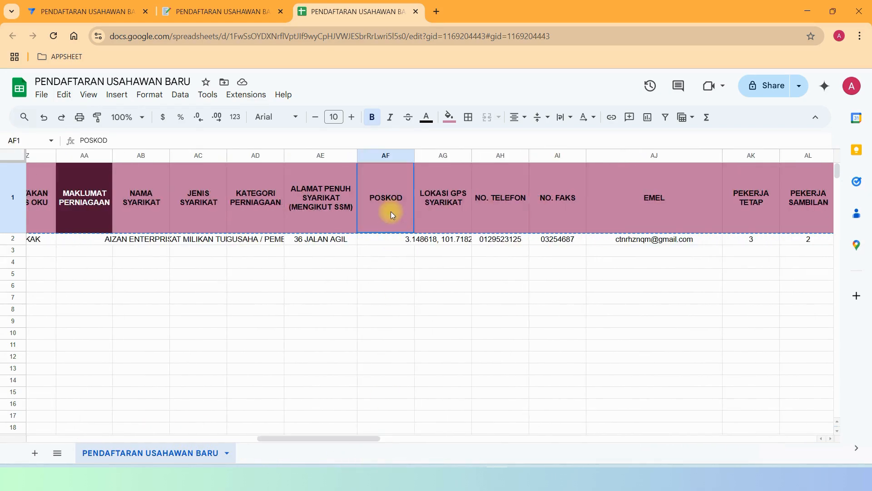
pyautogui.click(95, 10)
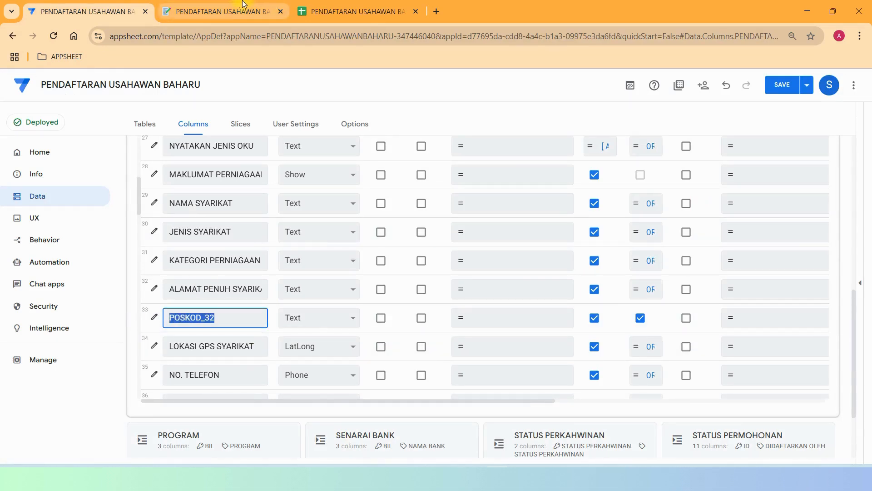
# Scroll briefly through the app preview before returning to the column list.
pyautogui.click(235, 12)
pyautogui.scroll(-7, 375, 208)
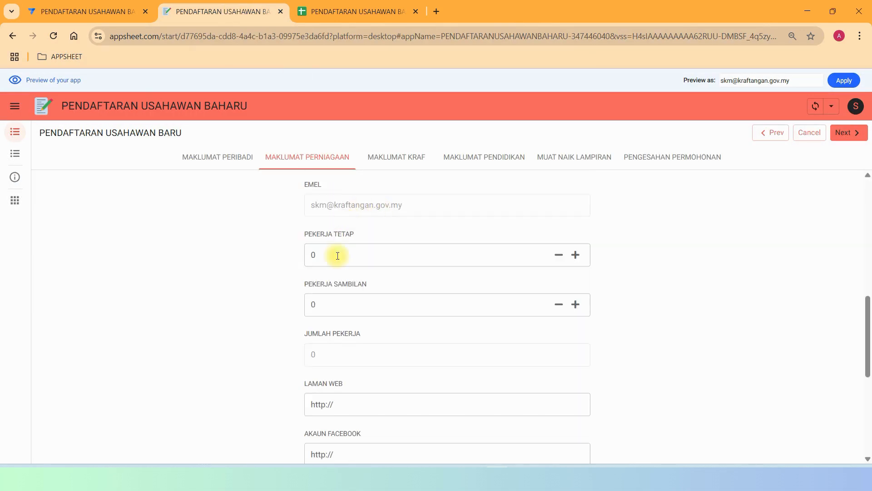
pyautogui.scroll(4, 367, 259)
pyautogui.scroll(5, 475, 312)
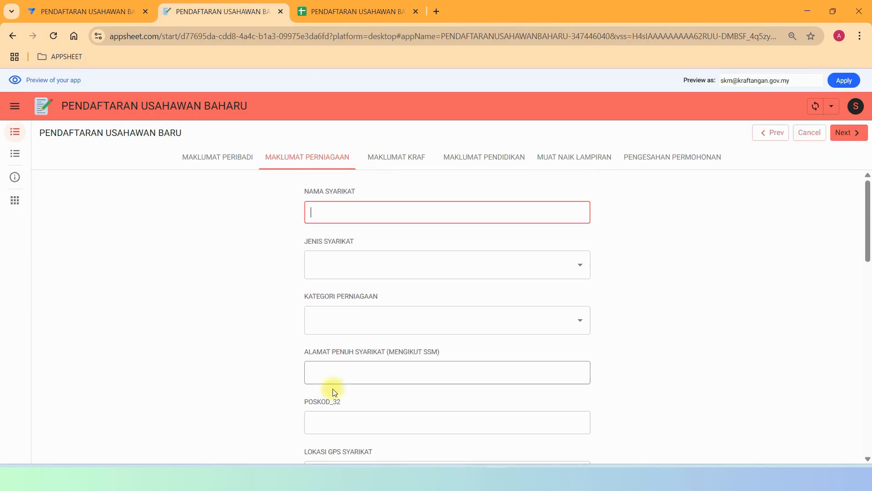
pyautogui.click(59, 11)
# Set POSKOD_32's display name to POSKOD and save the column settings.
pyautogui.click(155, 318)
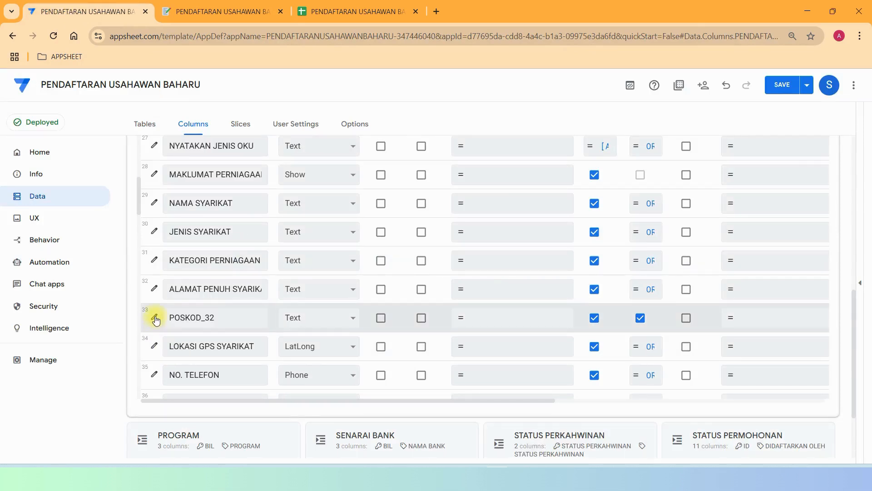
pyautogui.scroll(-4, 620, 318)
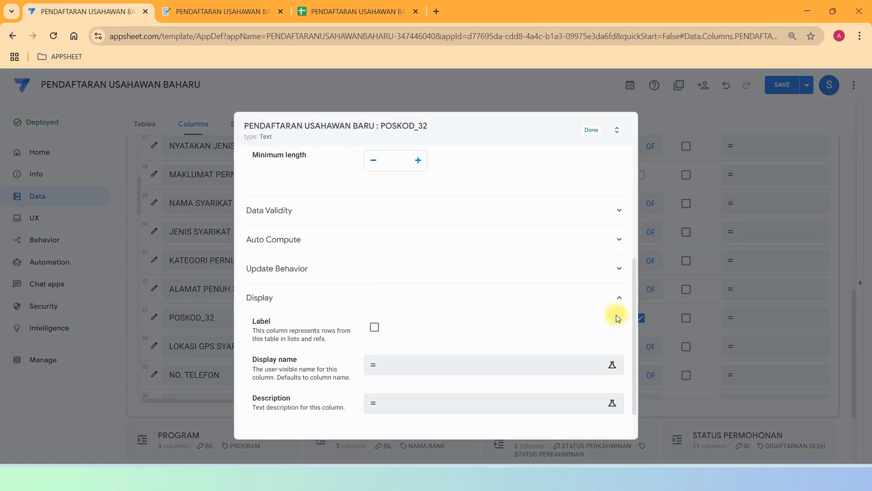
pyautogui.scroll(-1, 453, 275)
pyautogui.click(400, 318)
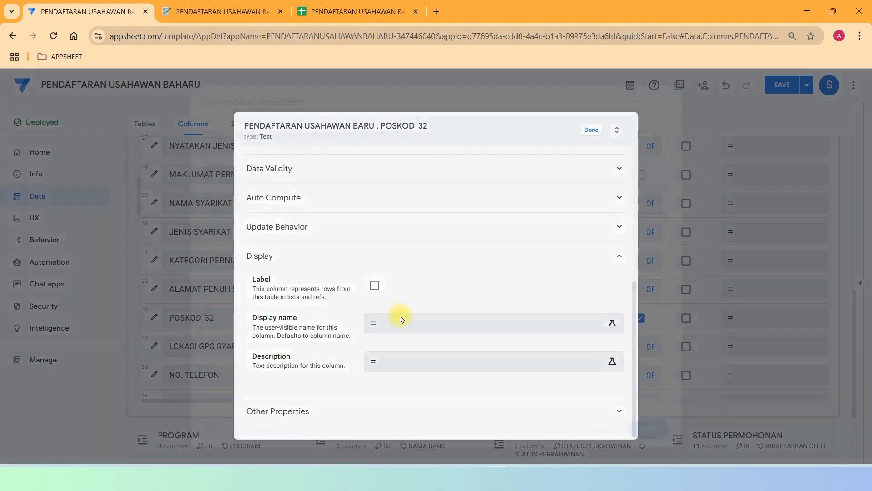
pyautogui.write('p')
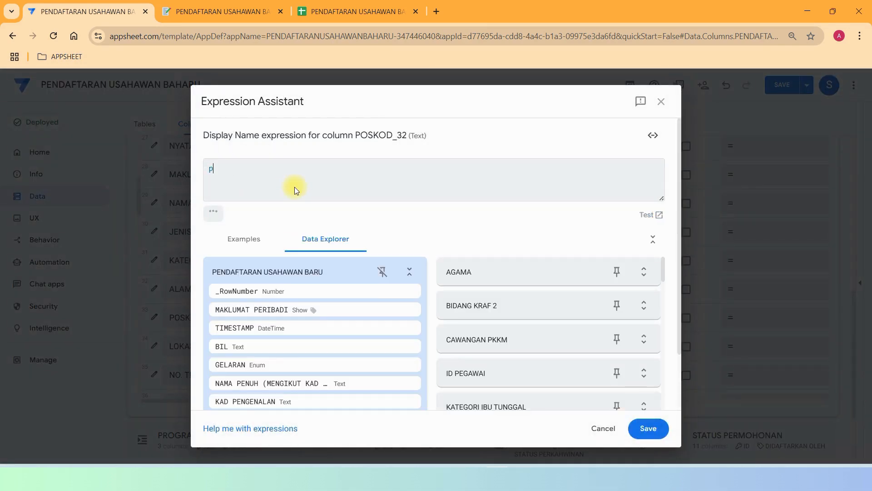
pyautogui.press('BackSpace')
pyautogui.press('capslock')
pyautogui.write('PO')
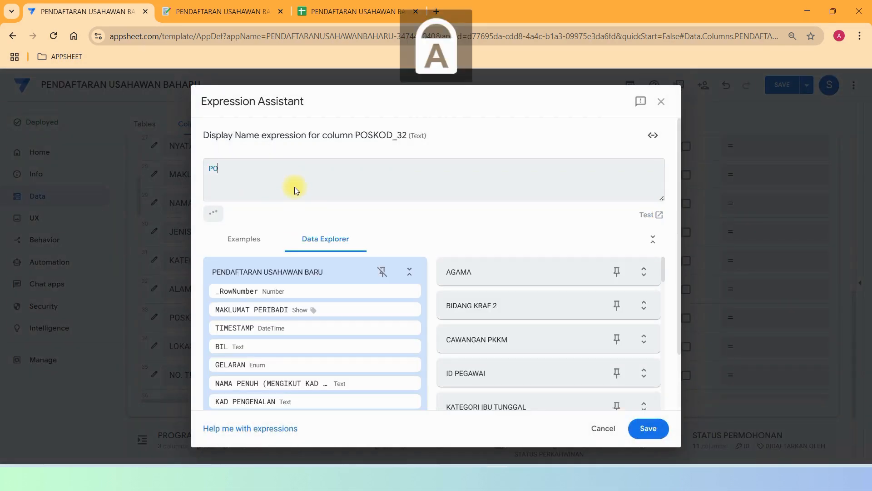
pyautogui.write('SKOD')
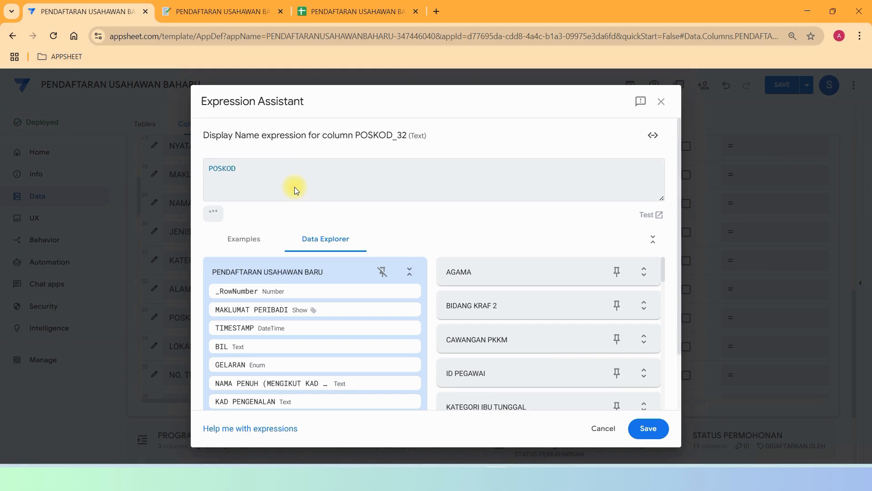
pyautogui.click(648, 428)
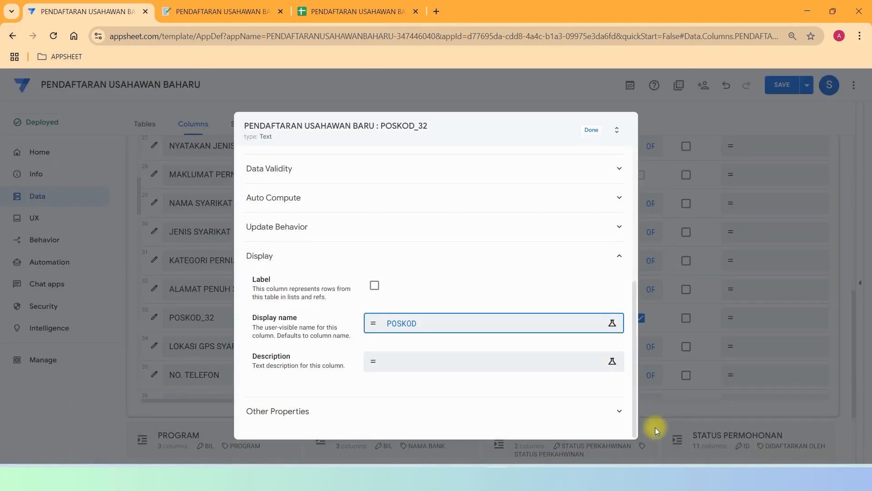
pyautogui.click(592, 131)
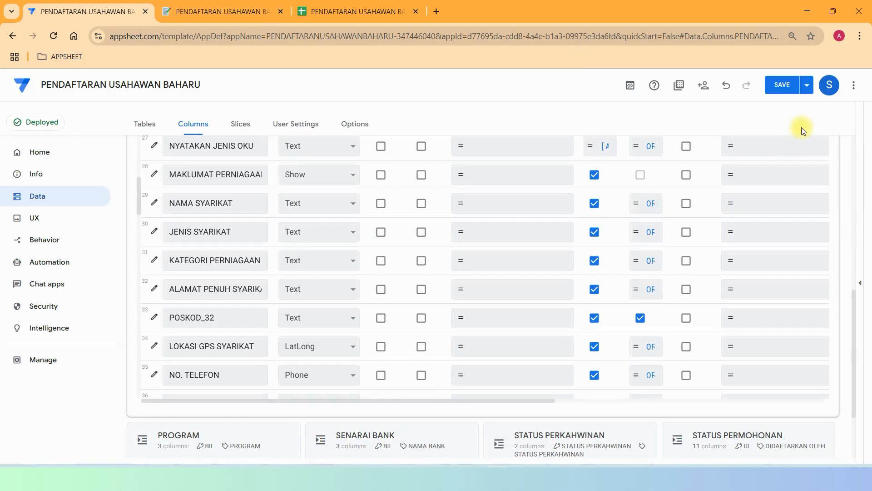
# Save the app changes and reload the preview so it picks them up.
pyautogui.click(778, 88)
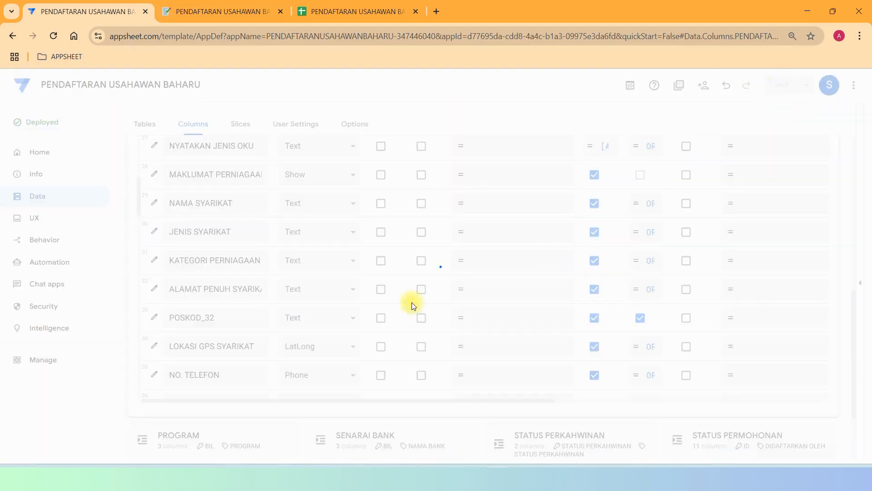
pyautogui.click(186, 7)
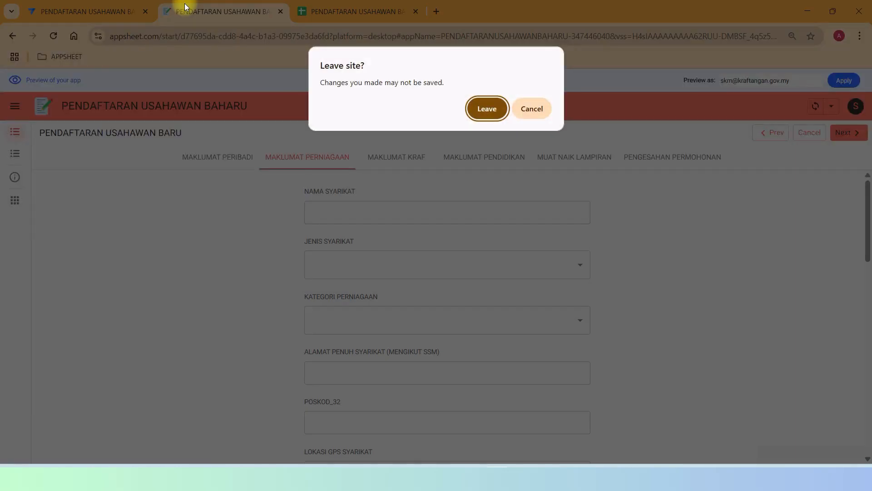
pyautogui.click(486, 109)
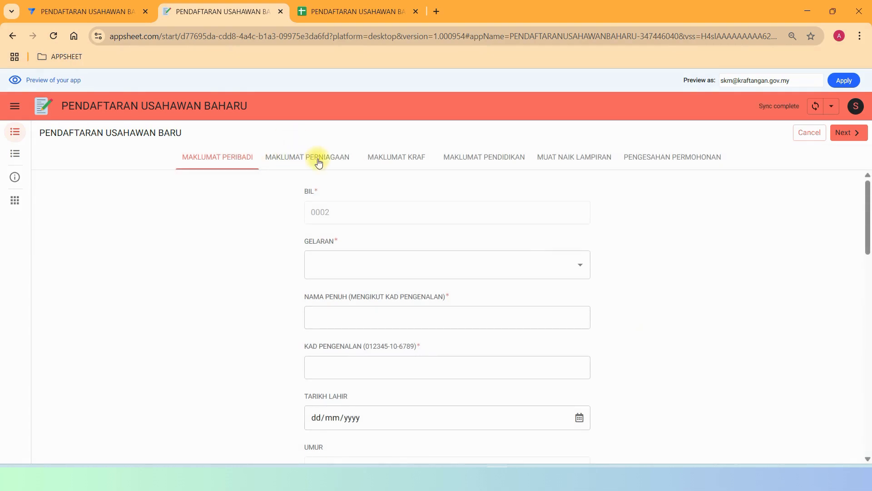
# Confirm that the MAKLUMAT PERNIAGAAN section now labels the business postcode field POSKOD.
pyautogui.click(292, 156)
pyautogui.scroll(-5, 452, 286)
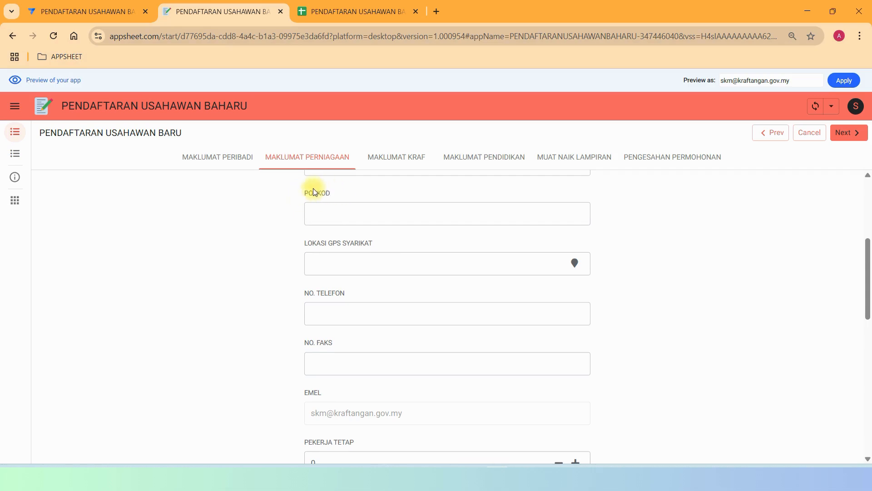
pyautogui.click(69, 14)
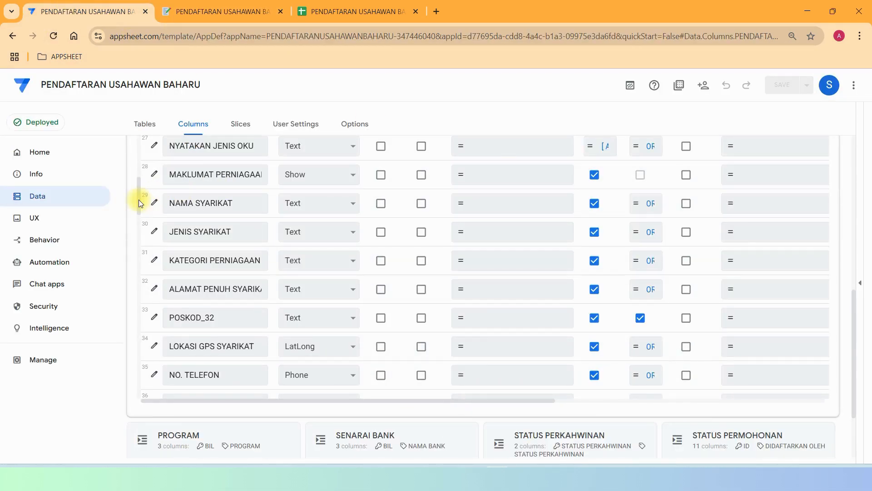
# Confirm the LOKASI GPS SYARIKAT column stays LatLong type and review its Data Validity settings.
pyautogui.scroll(-4, 139, 204)
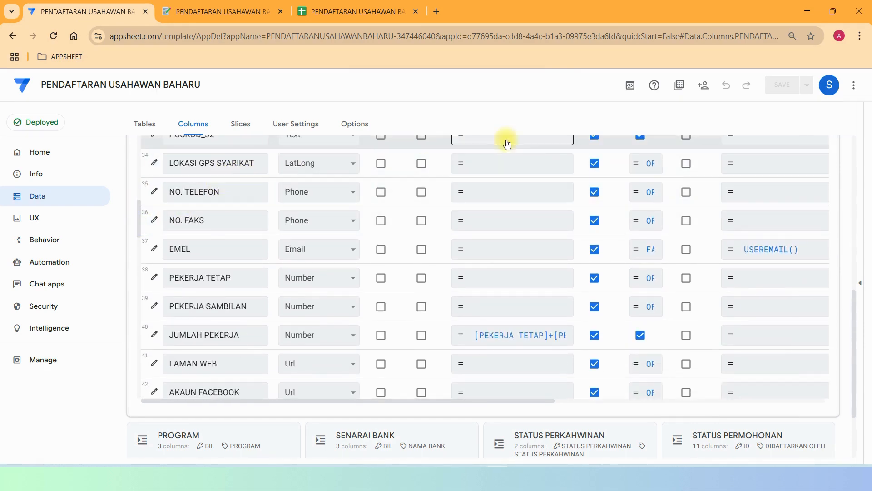
pyautogui.click(154, 165)
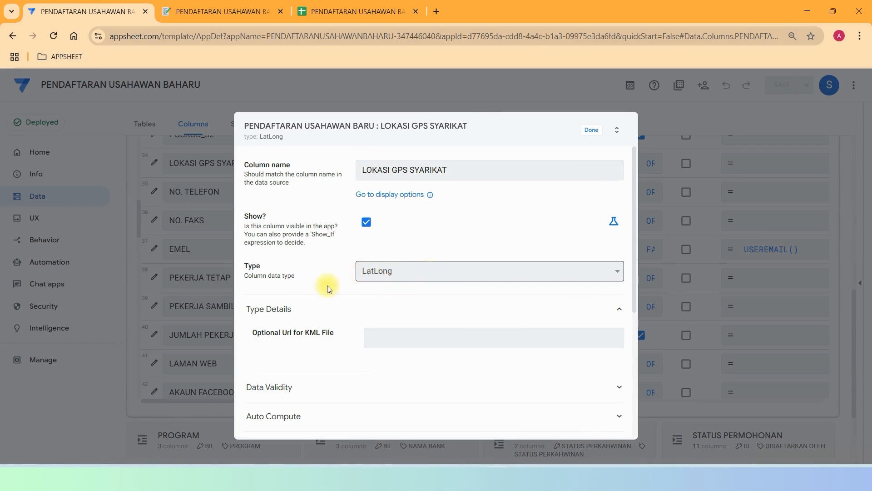
pyautogui.click(485, 263)
pyautogui.click(479, 269)
pyautogui.scroll(-5, 546, 295)
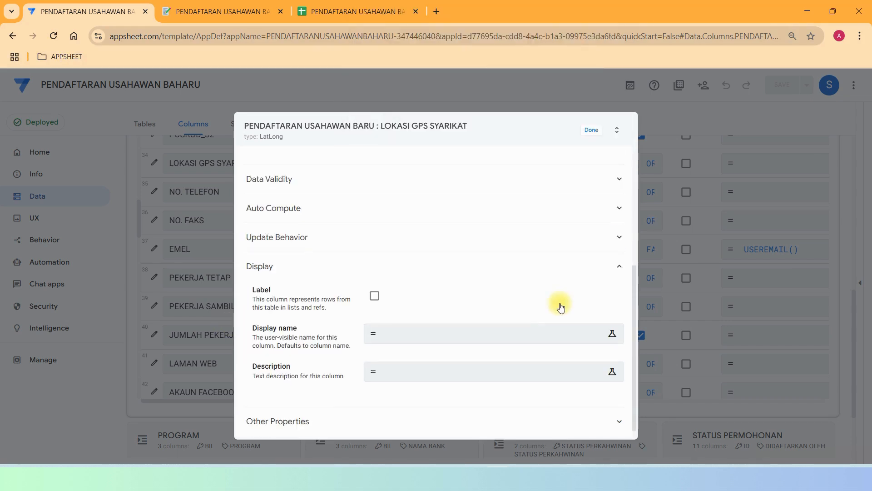
pyautogui.scroll(5, 560, 306)
pyautogui.click(408, 391)
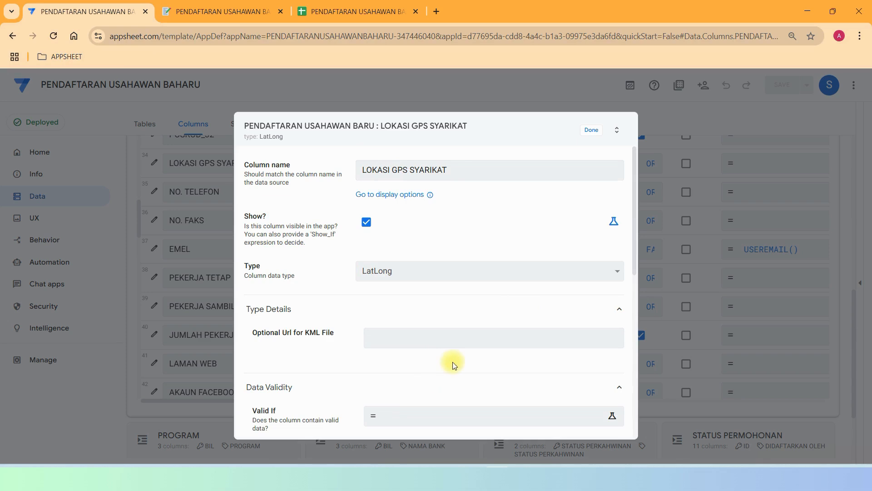
pyautogui.click(195, 14)
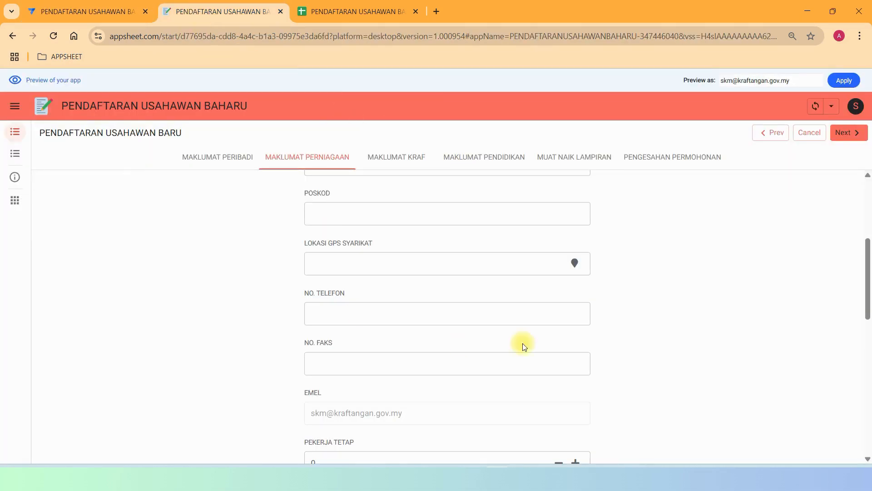
pyautogui.scroll(-5, 522, 343)
pyautogui.scroll(9, 538, 327)
pyautogui.scroll(-5, 604, 368)
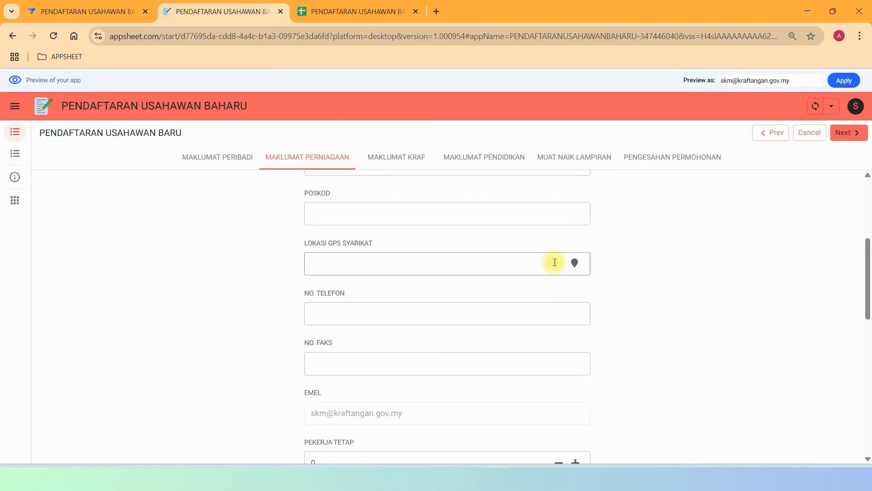
pyautogui.click(573, 263)
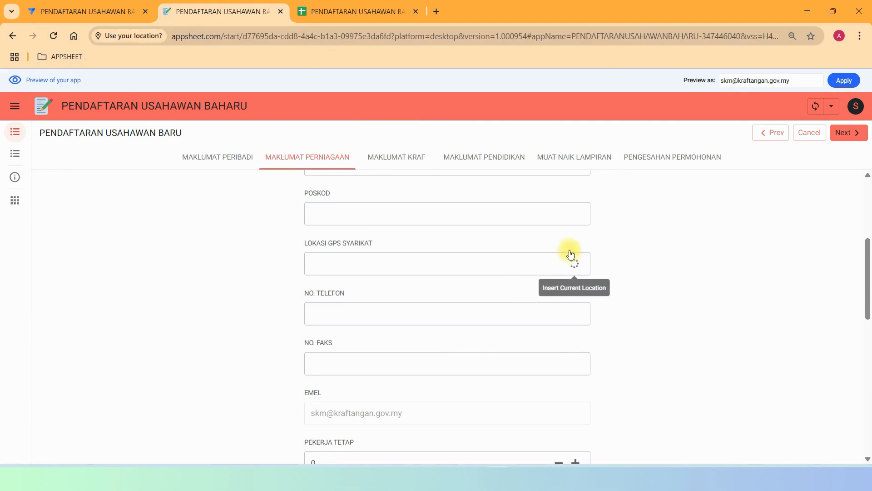
pyautogui.click(209, 145)
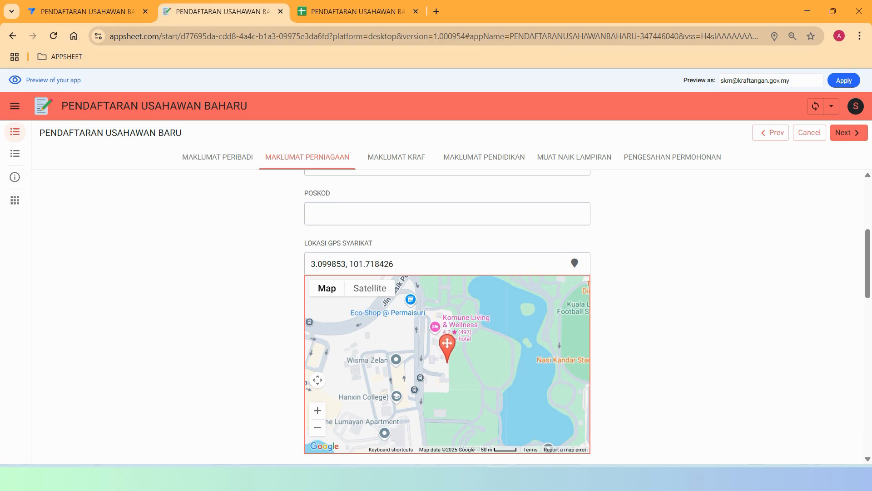
pyautogui.scroll(-5, 621, 413)
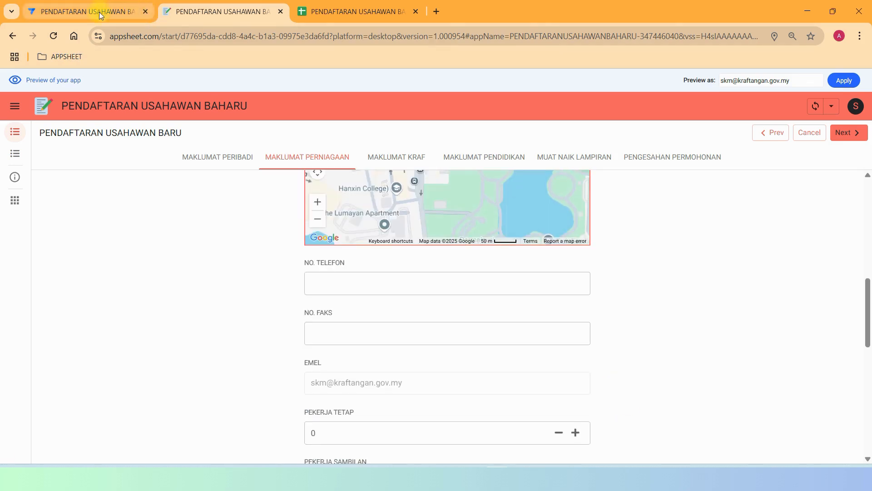
pyautogui.click(101, 15)
pyautogui.scroll(-8, 503, 292)
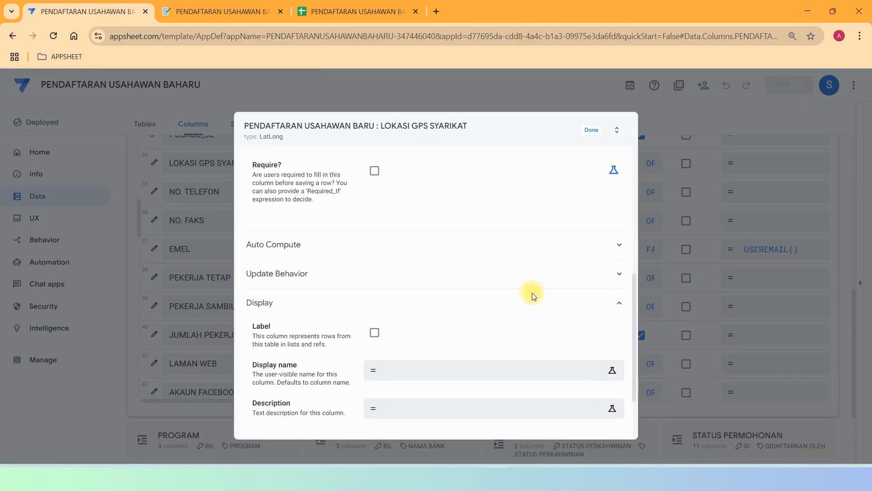
pyautogui.click(408, 198)
pyautogui.scroll(-5, 512, 243)
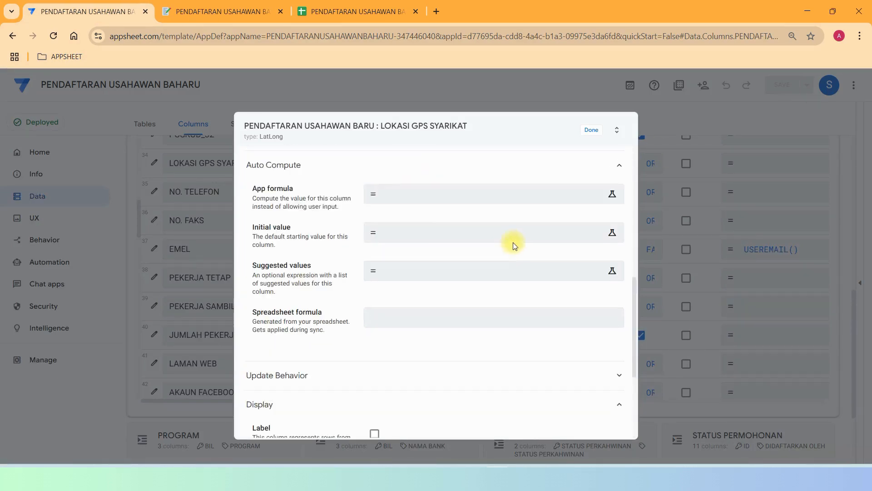
pyautogui.click(591, 131)
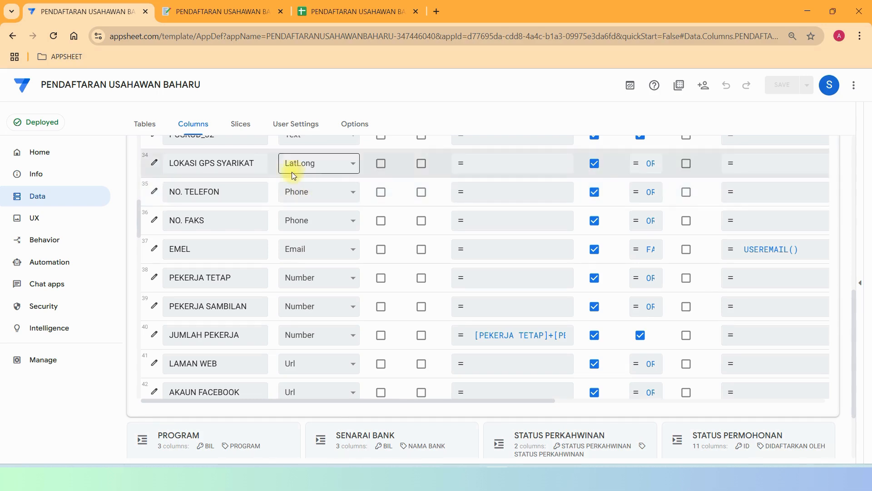
pyautogui.click(329, 197)
pyautogui.click(328, 198)
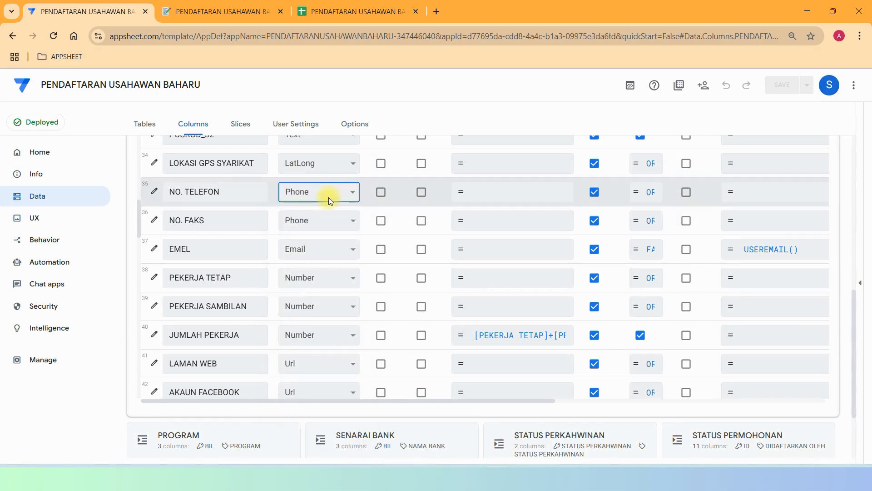
pyautogui.click(328, 197)
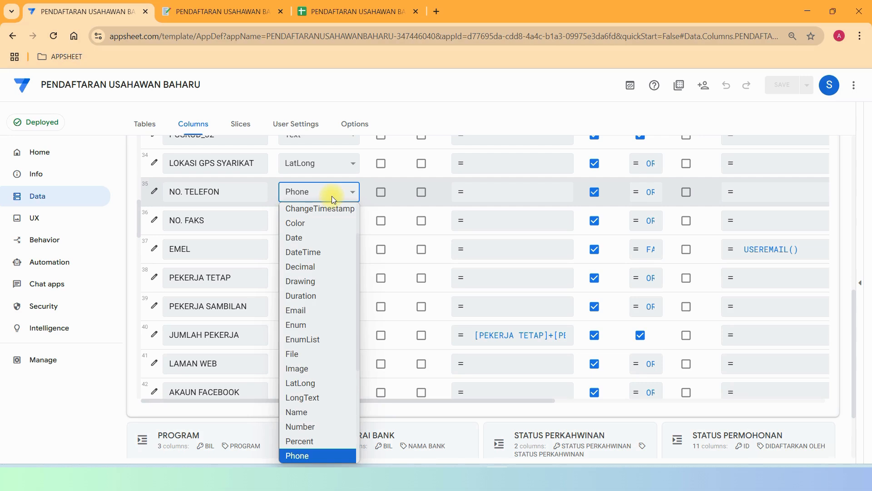
pyautogui.click(331, 195)
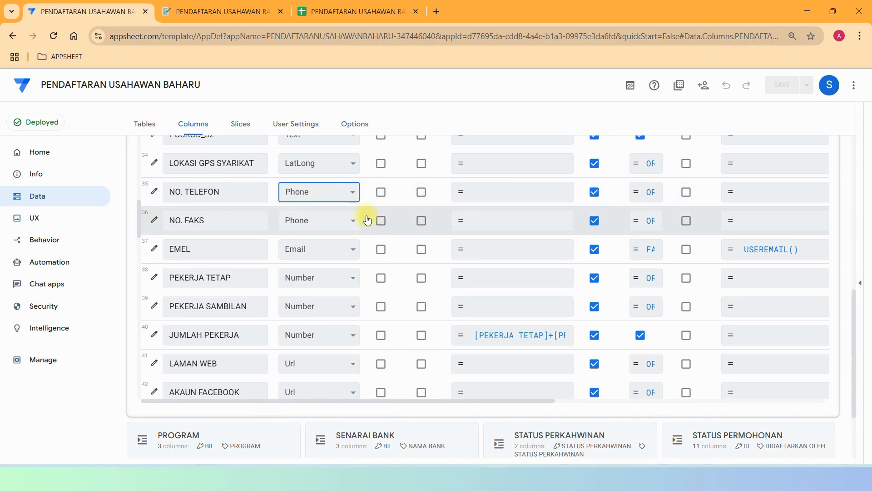
pyautogui.click(218, 11)
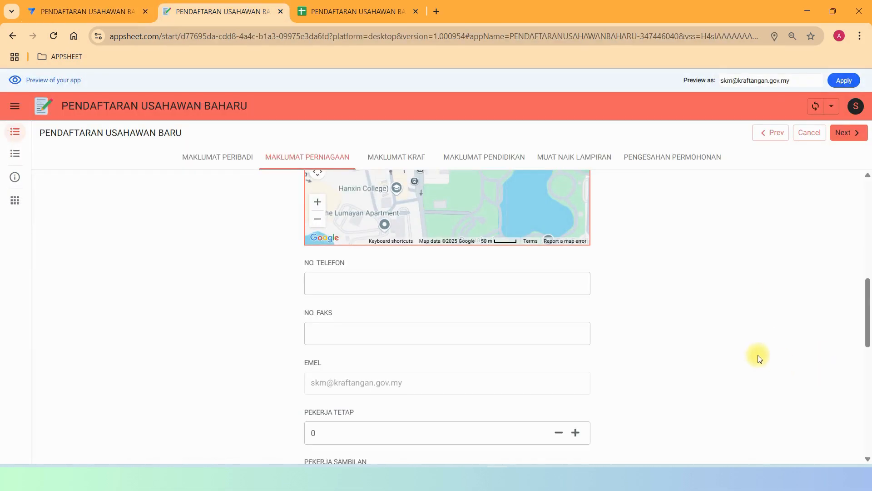
# Scroll through the preview form and go back to the editor's Columns table.
pyautogui.scroll(-4, 754, 351)
pyautogui.scroll(-5, 611, 325)
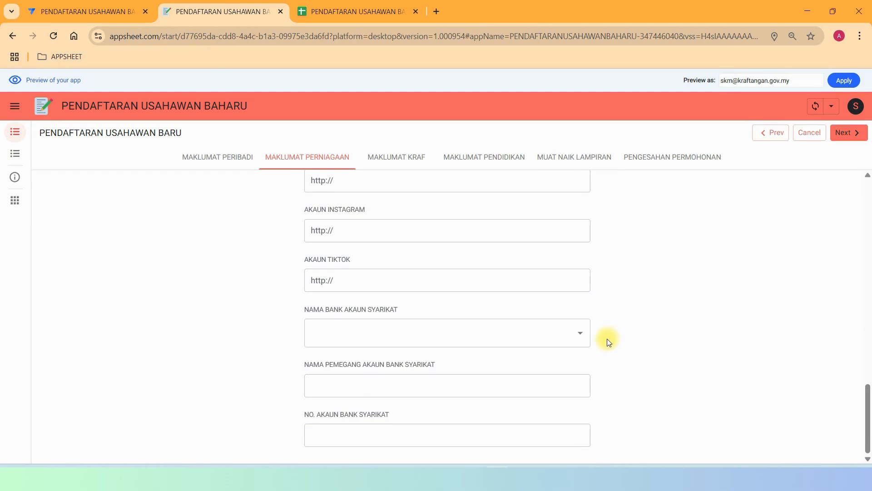
pyautogui.scroll(5, 509, 371)
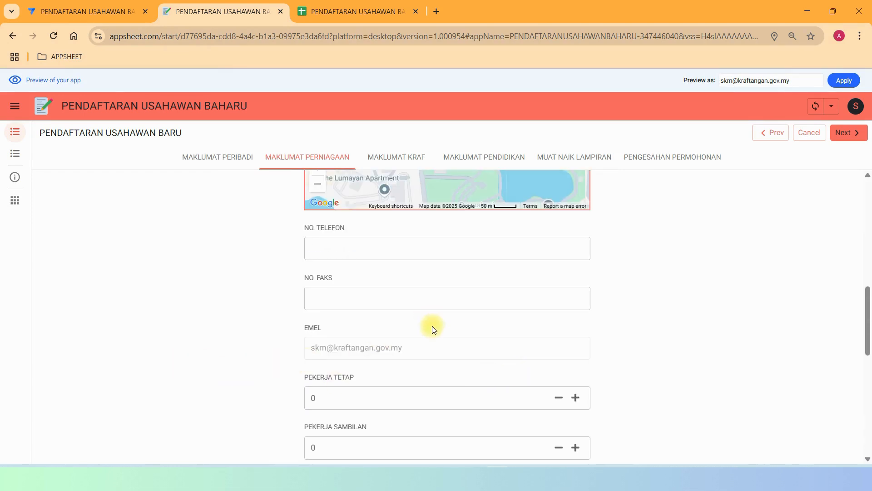
pyautogui.scroll(8, 430, 327)
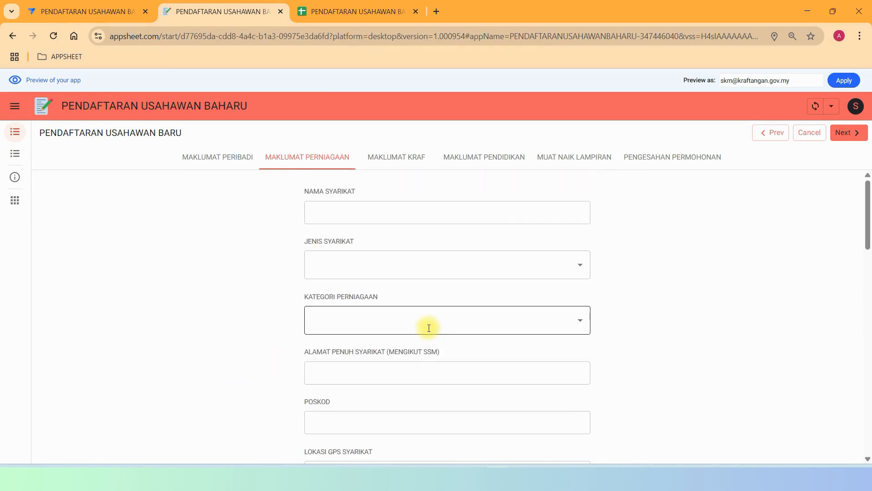
pyautogui.scroll(-5, 626, 382)
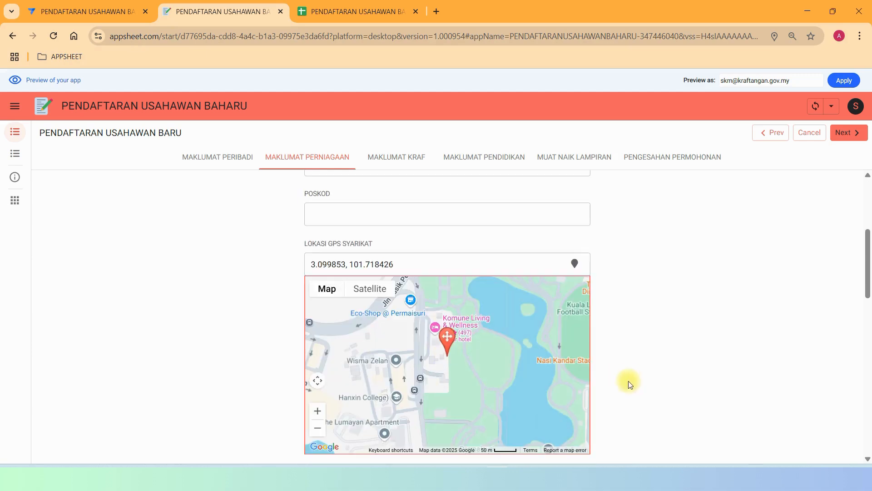
pyautogui.scroll(-5, 612, 294)
pyautogui.click(140, 13)
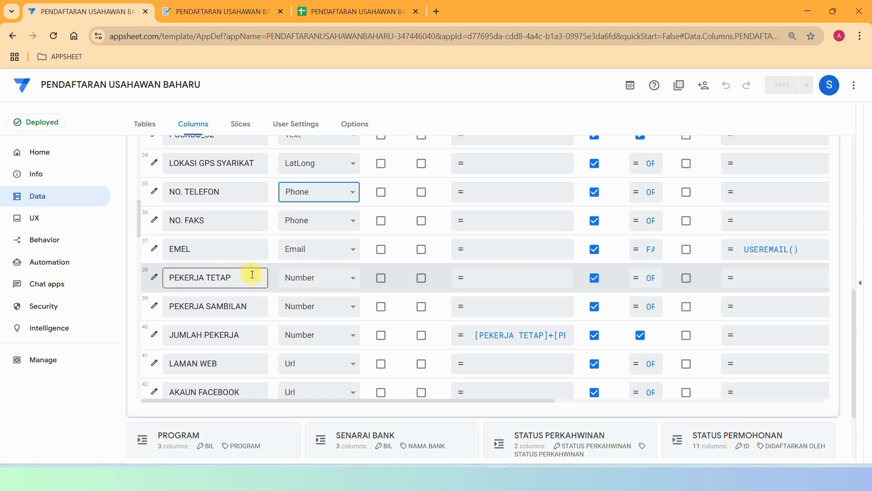
# Set the JUMLAH PEKERJA app formula to [PEKERJA TETAP]+[PEKERJA SAMBILAN] and save the column.
pyautogui.click(153, 335)
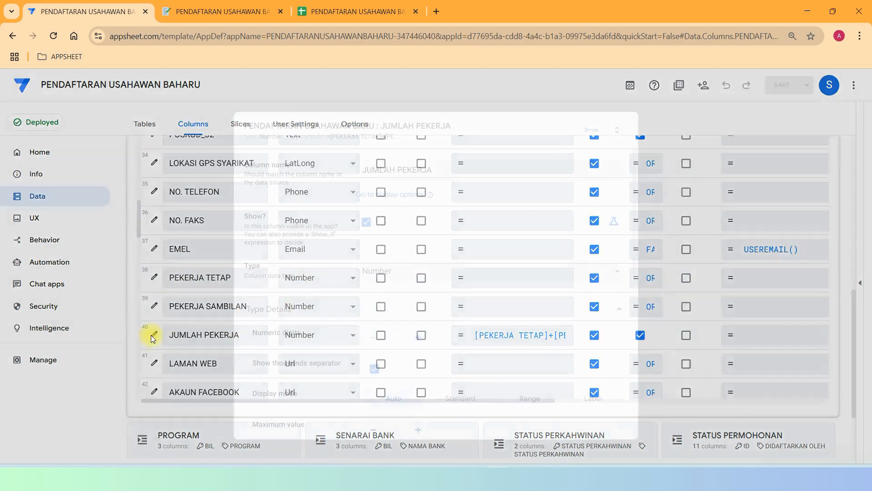
pyautogui.scroll(-6, 561, 249)
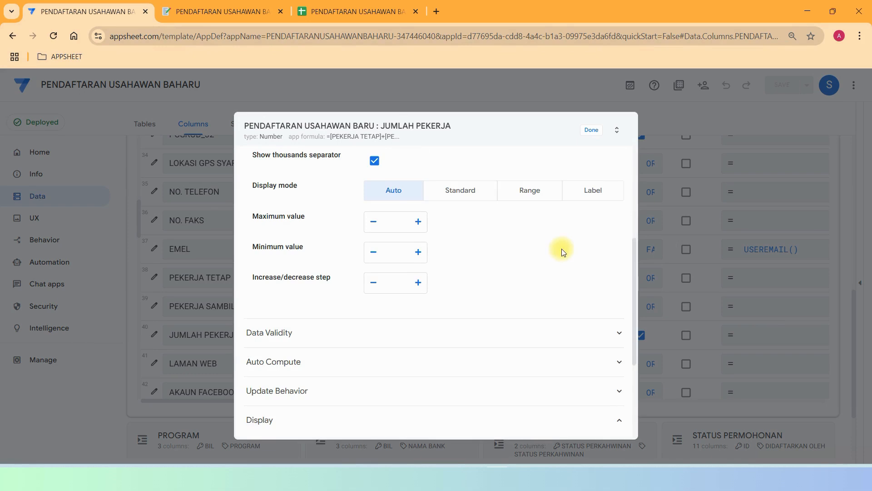
pyautogui.click(427, 199)
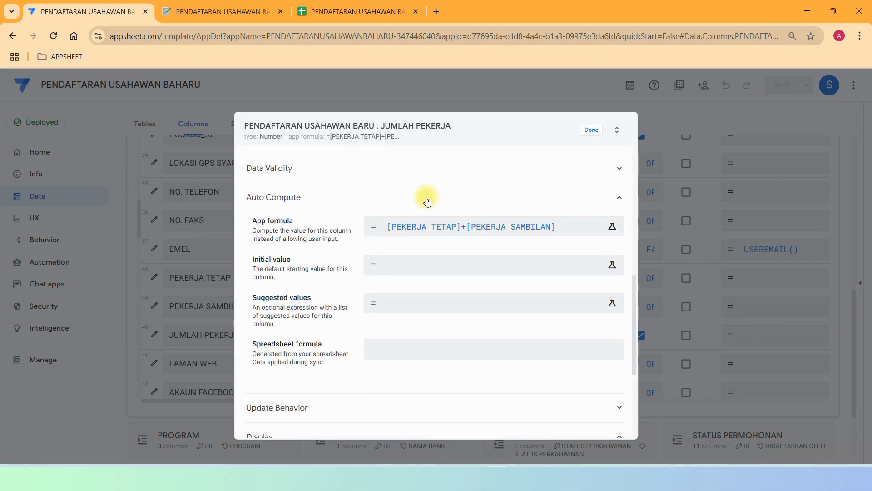
pyautogui.click(415, 228)
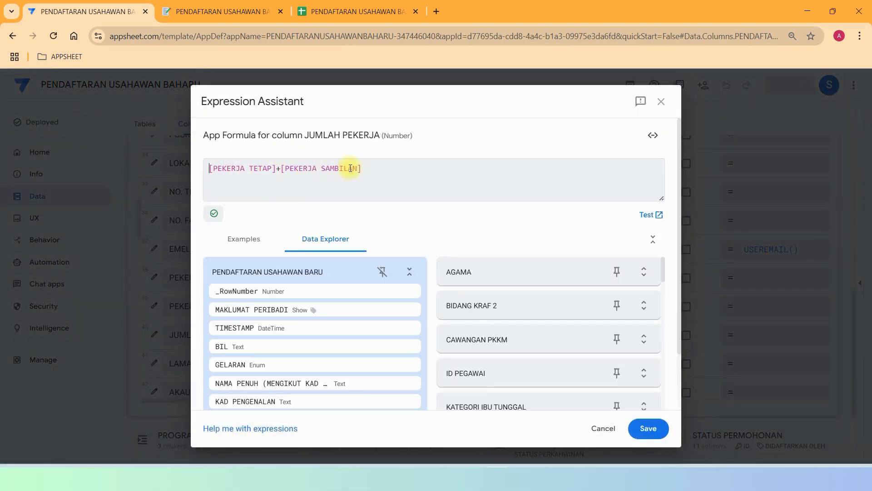
pyautogui.click(648, 427)
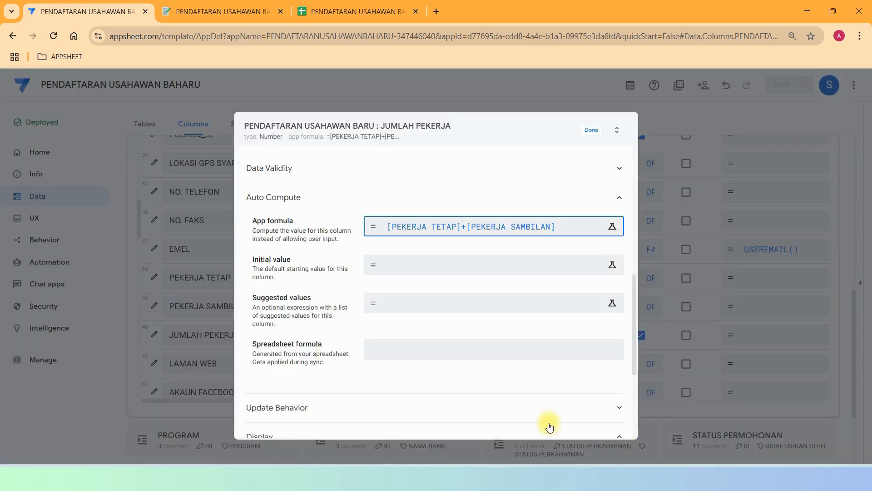
pyautogui.click(591, 130)
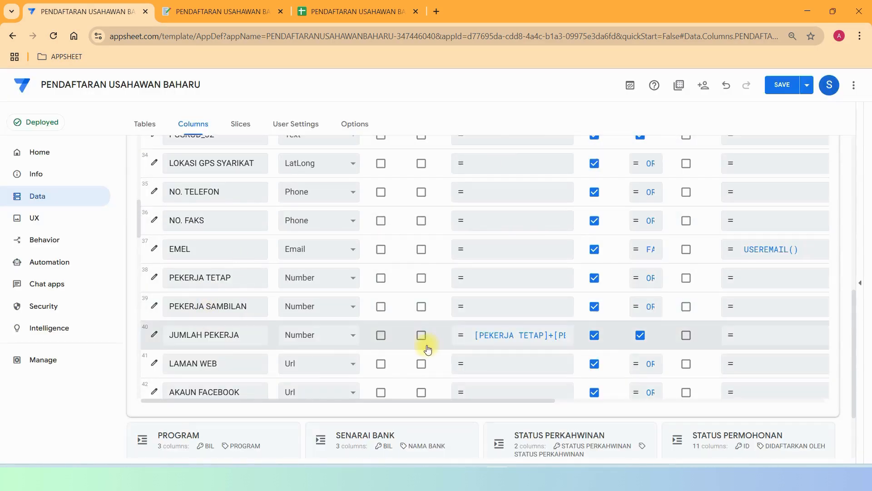
# In the preview, discard pending edits and set both worker counts to 2, so JUMLAH PEKERJA totals 4.
pyautogui.click(190, 4)
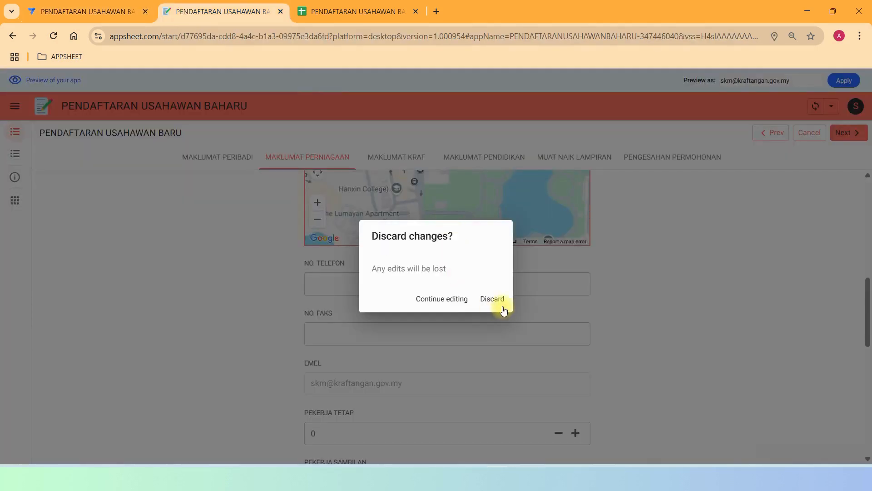
pyautogui.click(461, 307)
pyautogui.scroll(-9, 594, 300)
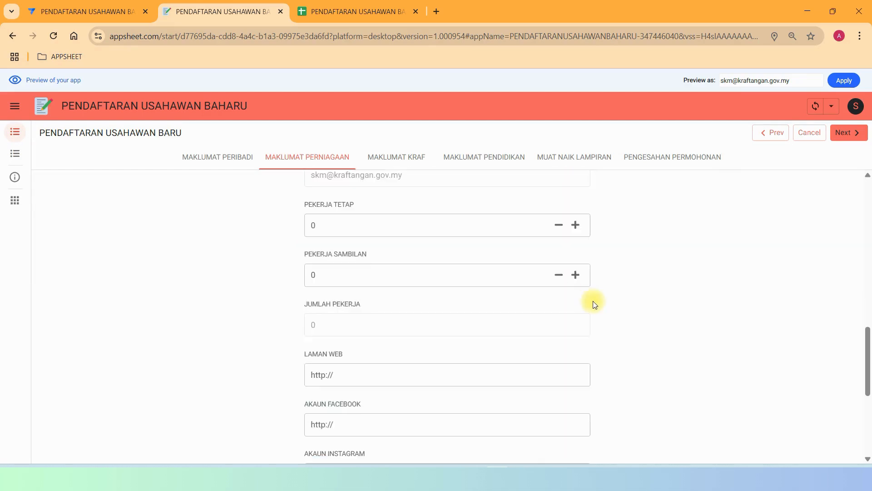
pyautogui.scroll(4, 595, 301)
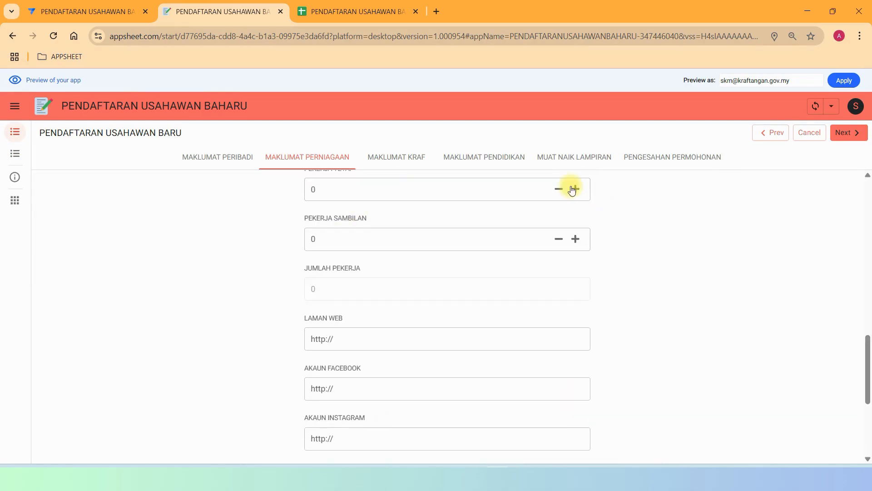
pyautogui.click(575, 241)
pyautogui.click(96, 12)
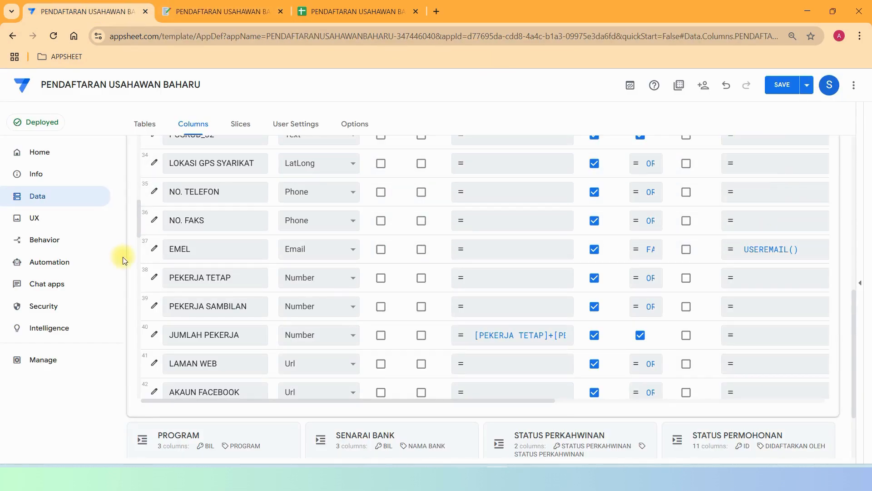
# Review the EMEL column's Data Validity and Auto Compute settings, confirming initial value USEREMAIL().
pyautogui.click(152, 250)
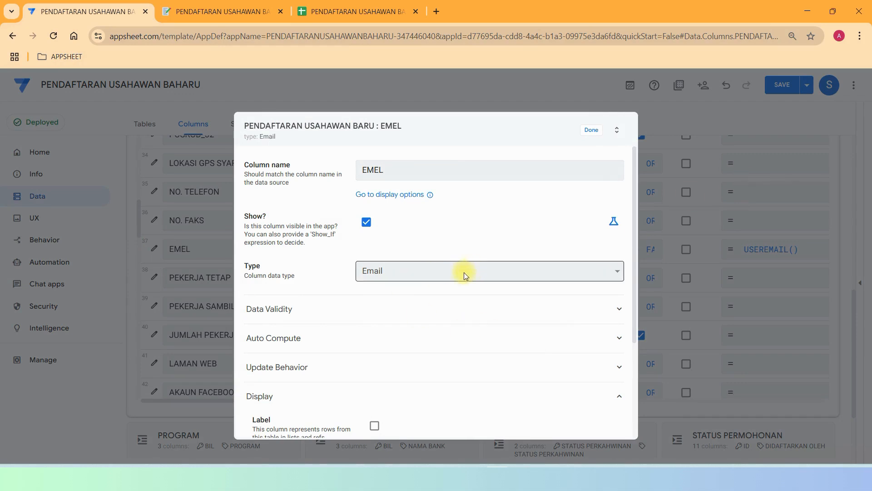
pyautogui.click(411, 310)
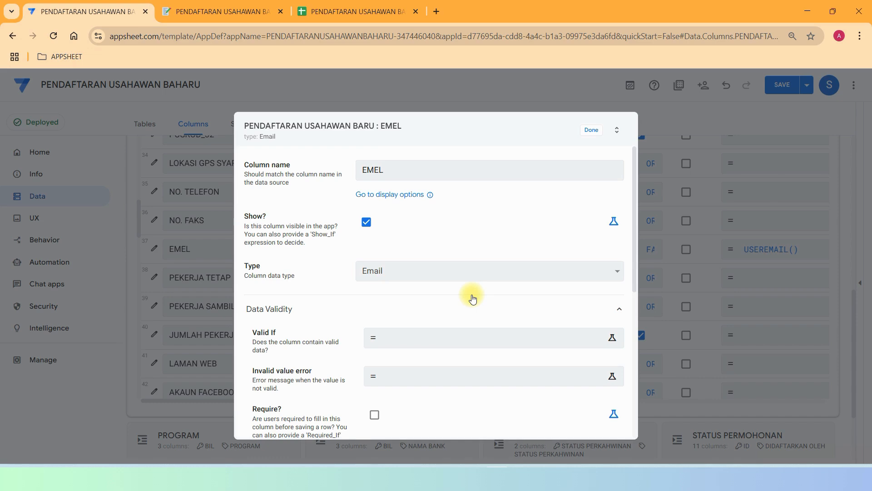
pyautogui.scroll(-5, 472, 298)
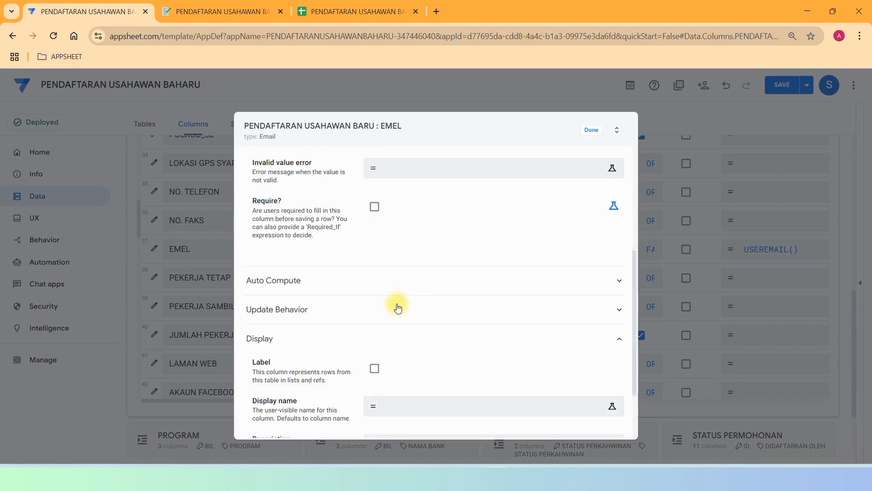
pyautogui.click(388, 286)
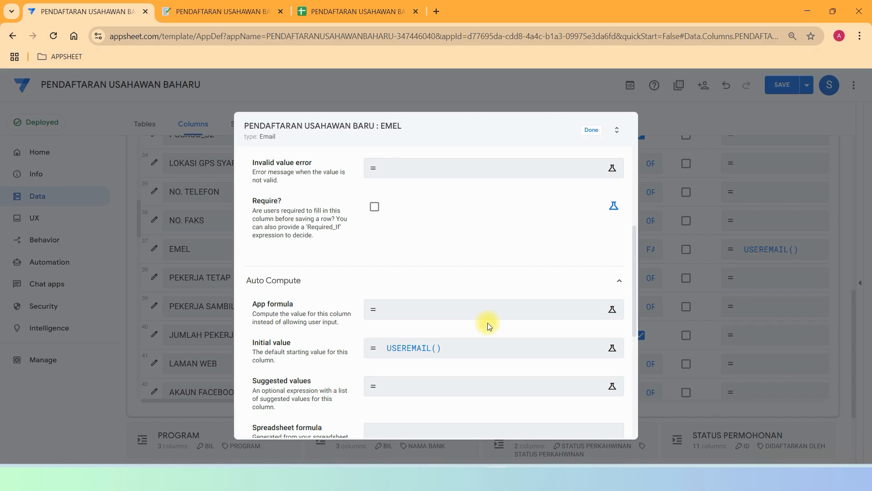
pyautogui.click(591, 130)
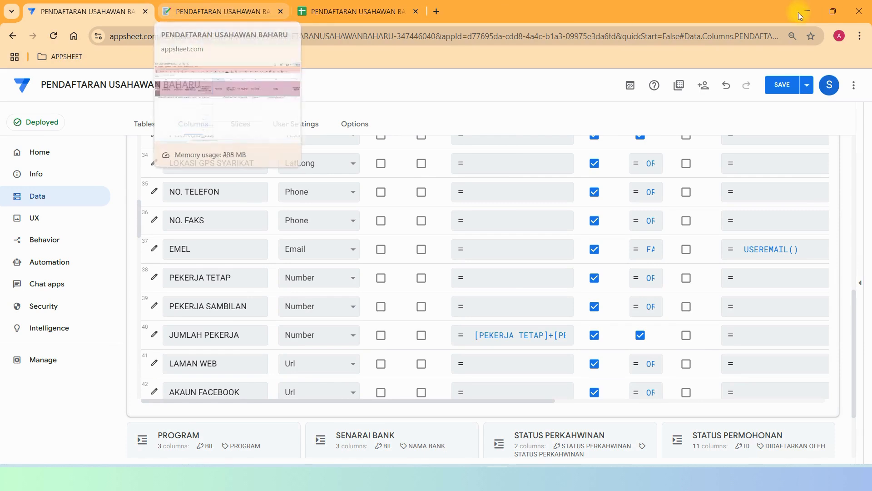
pyautogui.click(703, 85)
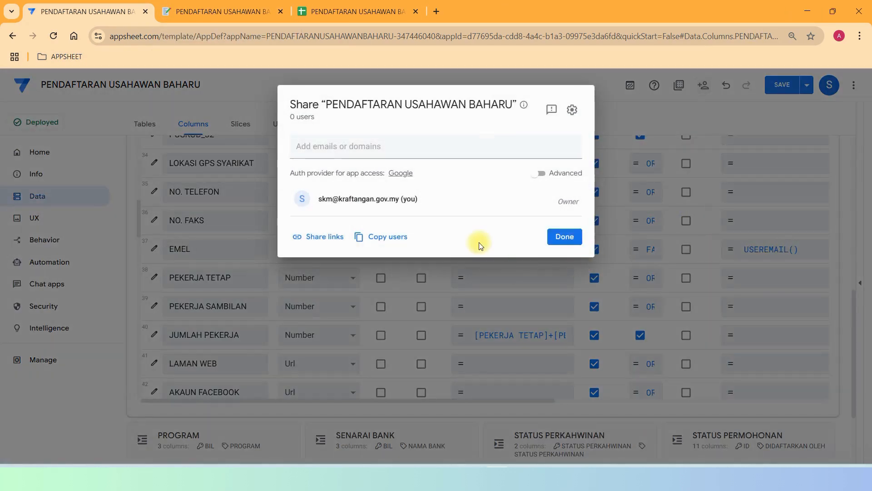
pyautogui.click(323, 241)
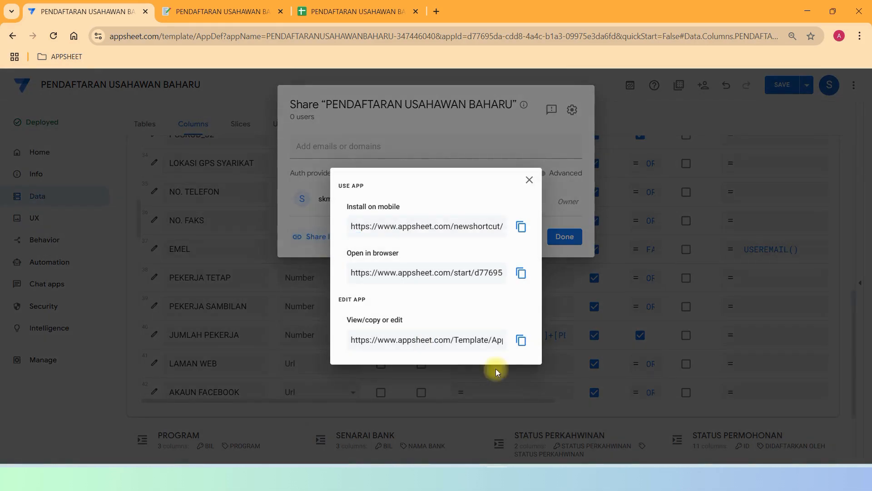
pyautogui.click(521, 273)
pyautogui.click(859, 35)
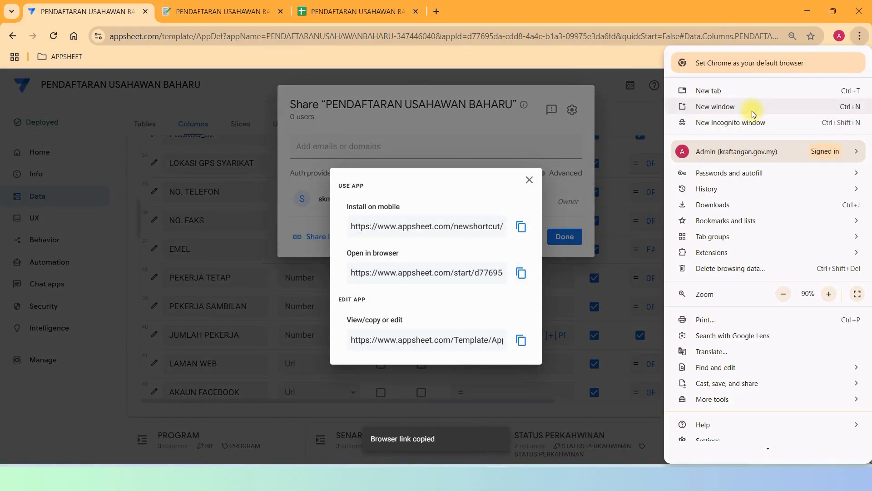
pyautogui.click(732, 122)
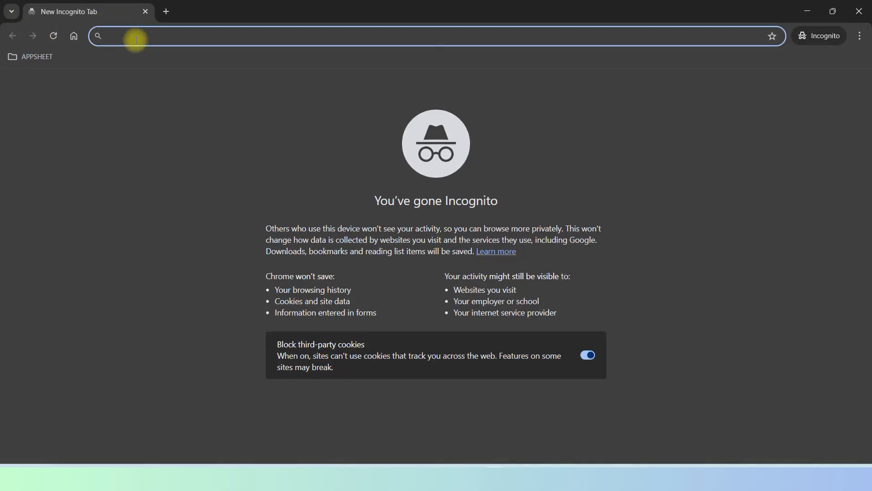
pyautogui.rightClick(136, 40)
pyautogui.click(178, 153)
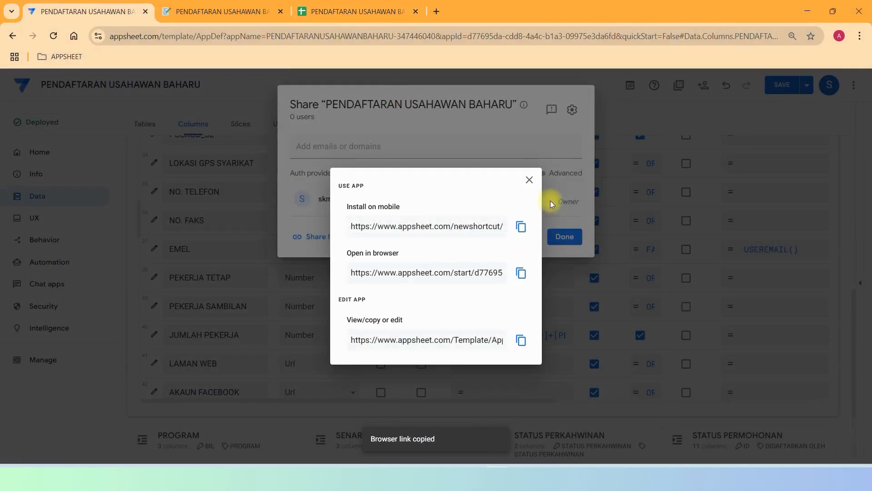
pyautogui.click(529, 180)
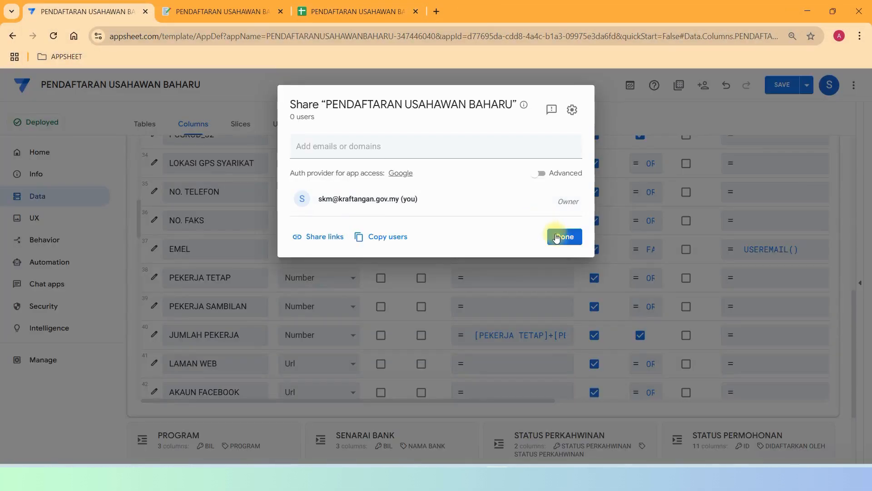
pyautogui.click(565, 236)
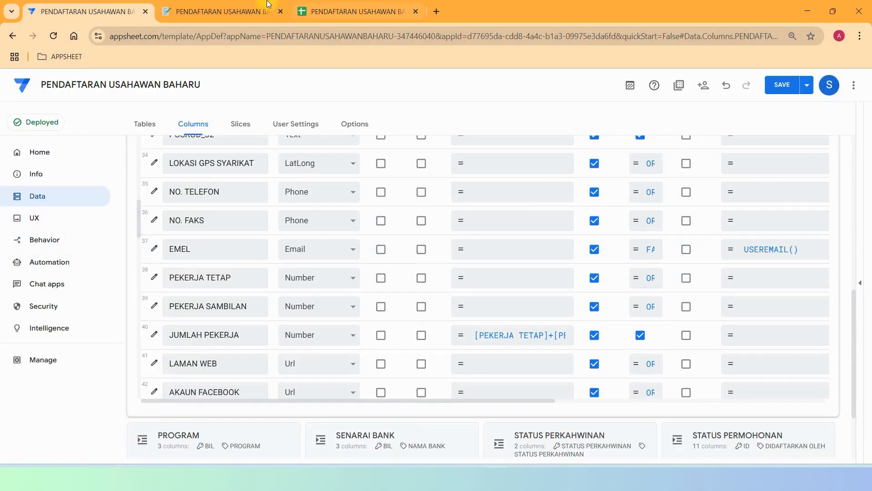
pyautogui.click(240, 13)
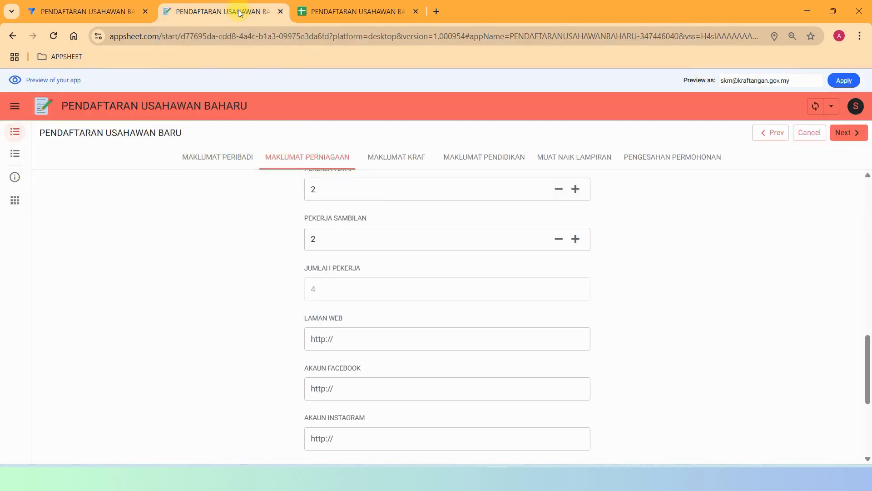
pyautogui.scroll(-5, 687, 352)
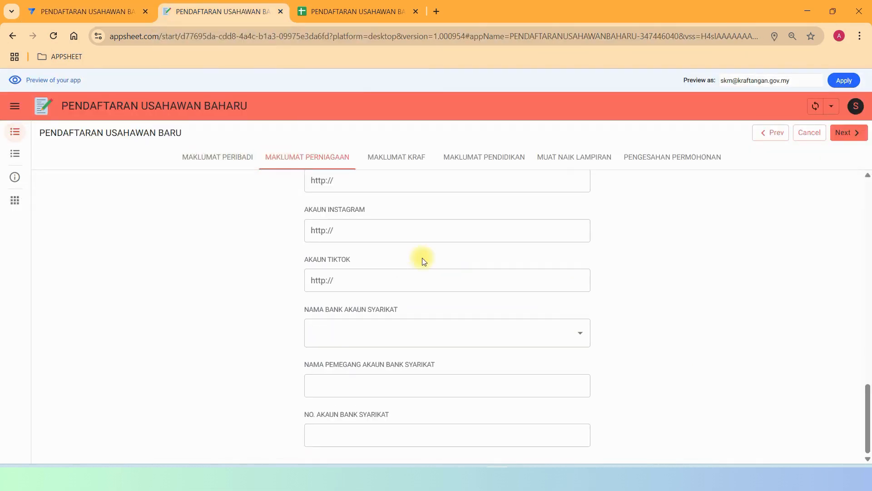
pyautogui.scroll(10, 419, 271)
pyautogui.scroll(4, 421, 270)
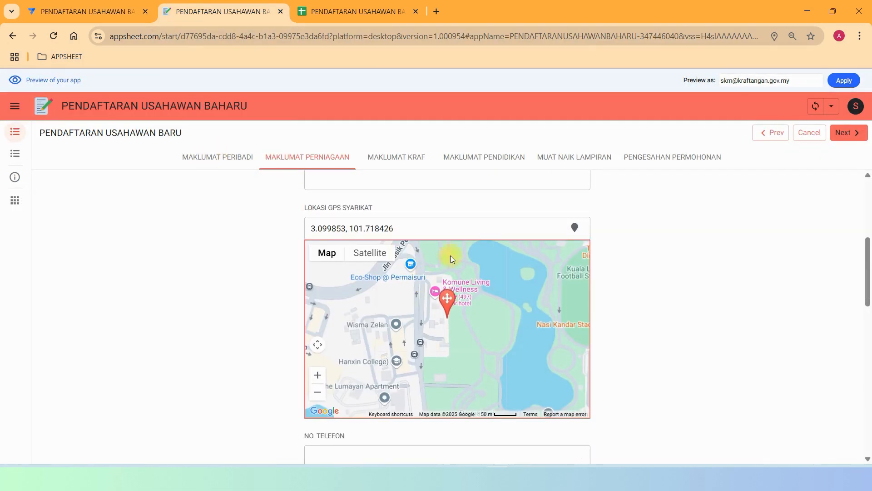
pyautogui.scroll(-5, 450, 256)
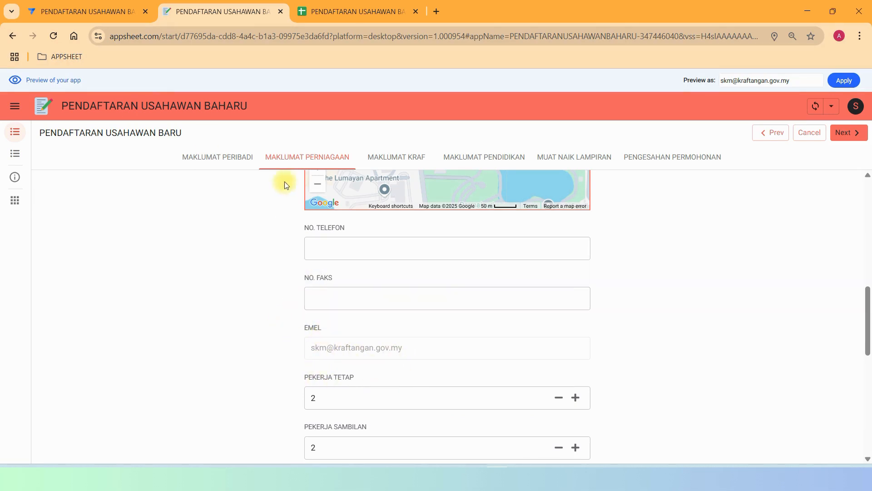
pyautogui.click(87, 11)
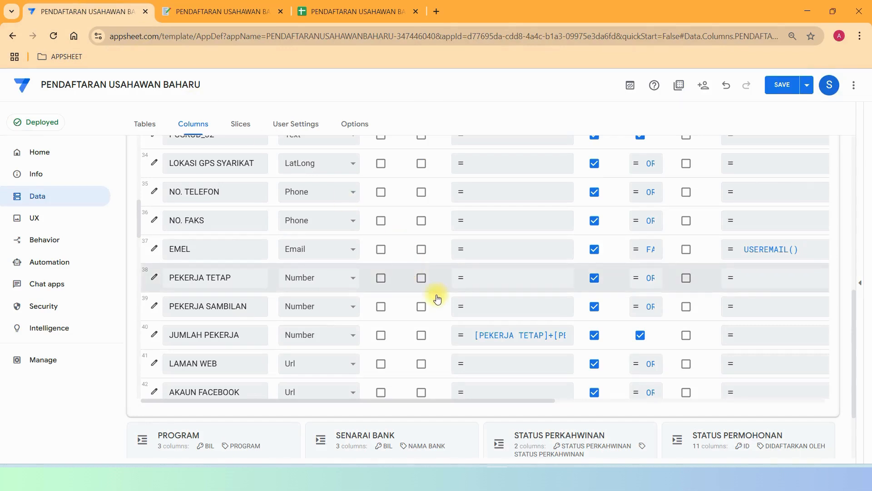
pyautogui.scroll(-4, 437, 336)
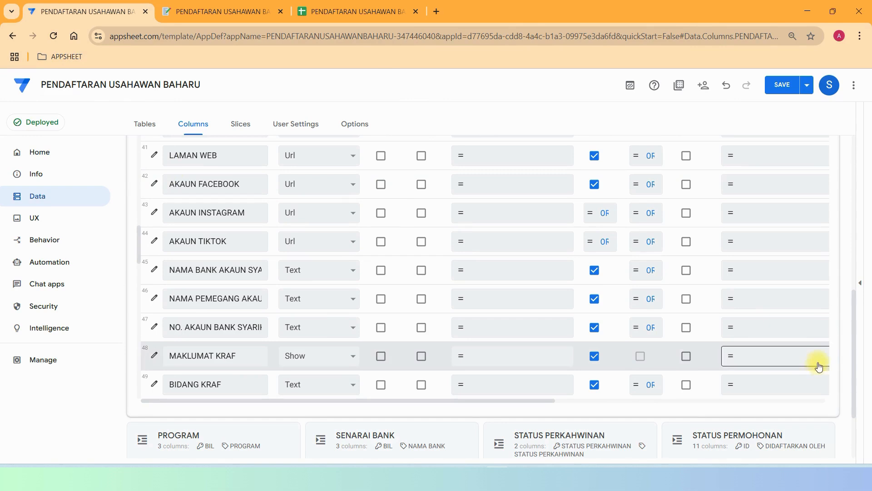
pyautogui.moveTo(851, 316); pyautogui.dragTo(860, 286)
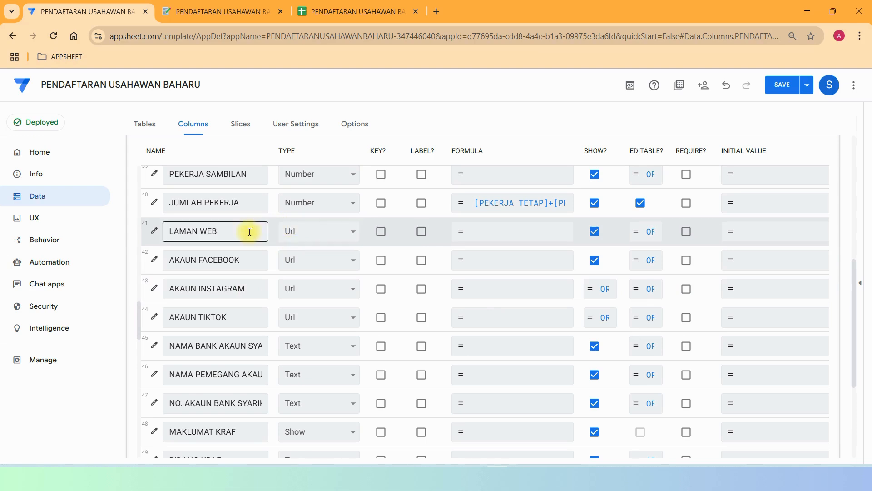
pyautogui.click(301, 229)
pyautogui.click(301, 229)
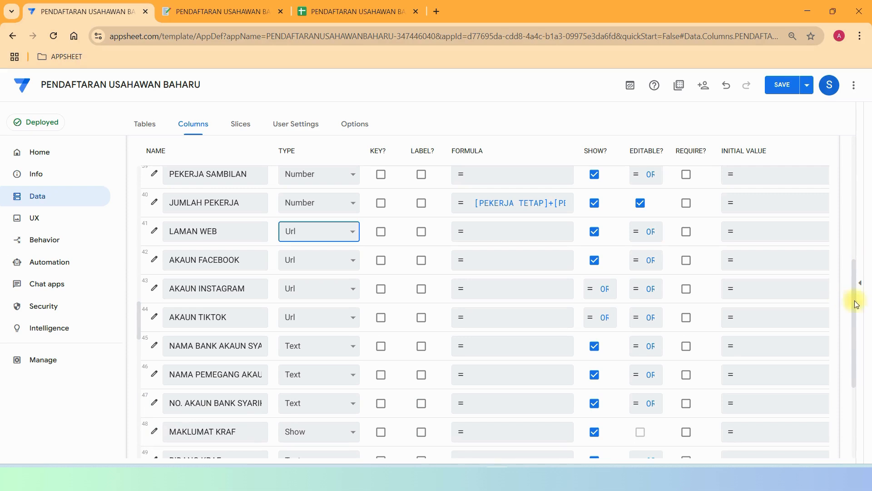
pyautogui.moveTo(852, 304); pyautogui.dragTo(865, 360)
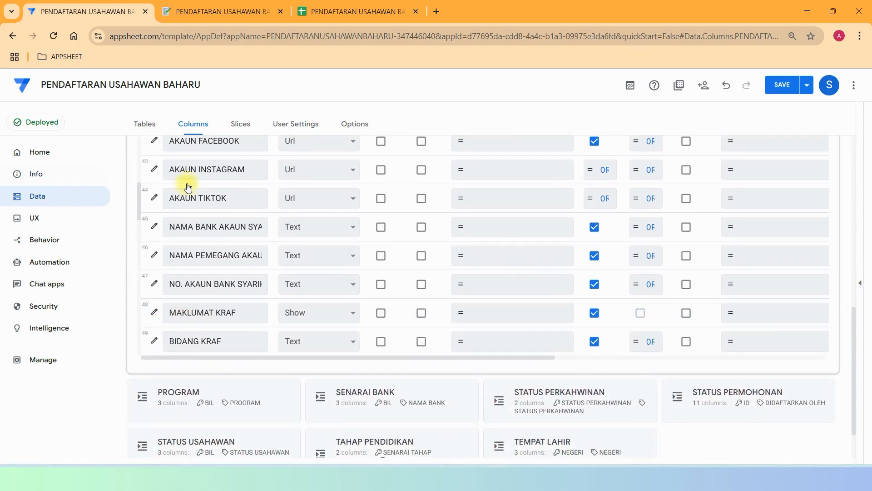
pyautogui.click(218, 11)
# Open the preview's MAKLUMAT KRAF section and glance over the editor's column list.
pyautogui.click(400, 156)
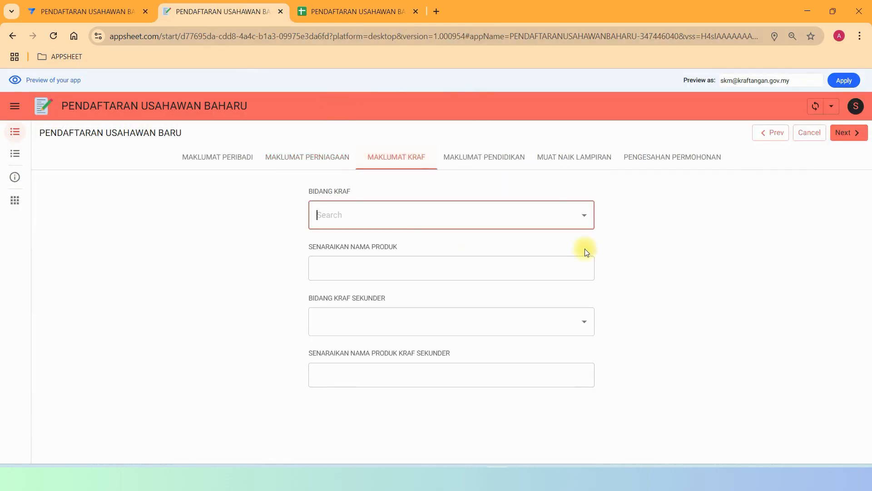
pyautogui.click(84, 13)
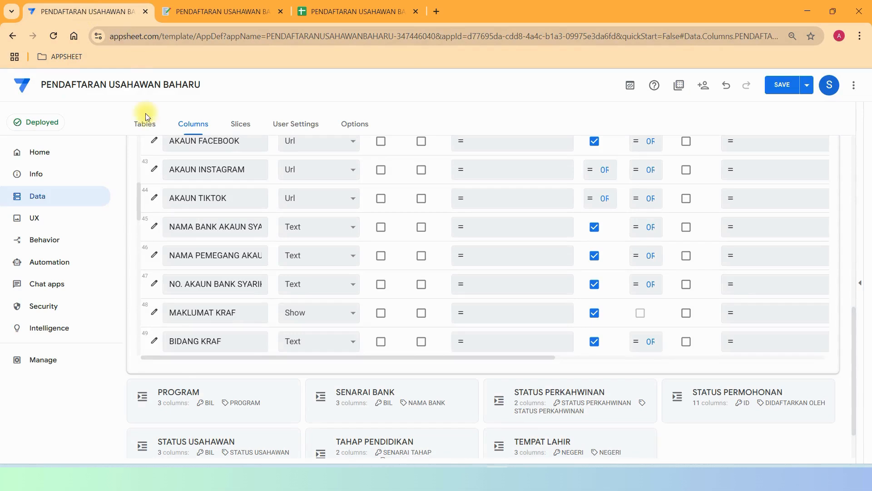
pyautogui.moveTo(140, 212); pyautogui.dragTo(154, 251)
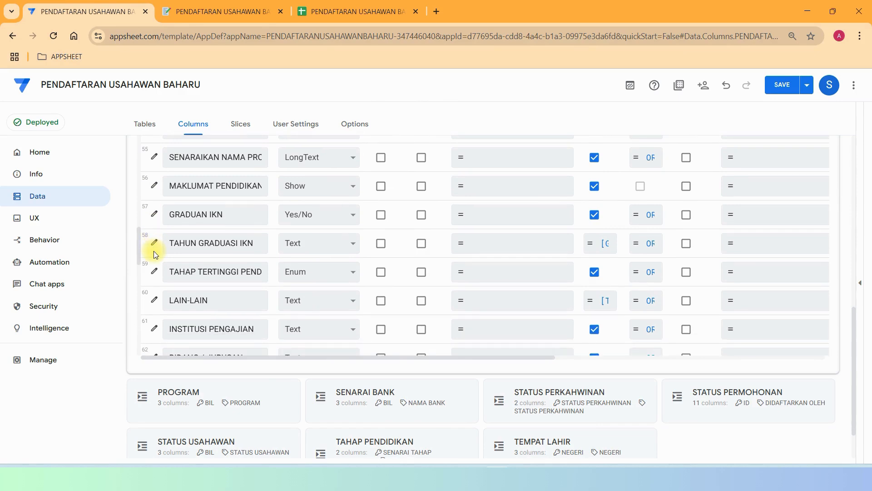
# Browse the MAKLUMAT PENDIDIKAN and MUAT NAIK LAMPIRAN sections with the passport photo and document uploads.
pyautogui.click(279, 4)
pyautogui.click(495, 158)
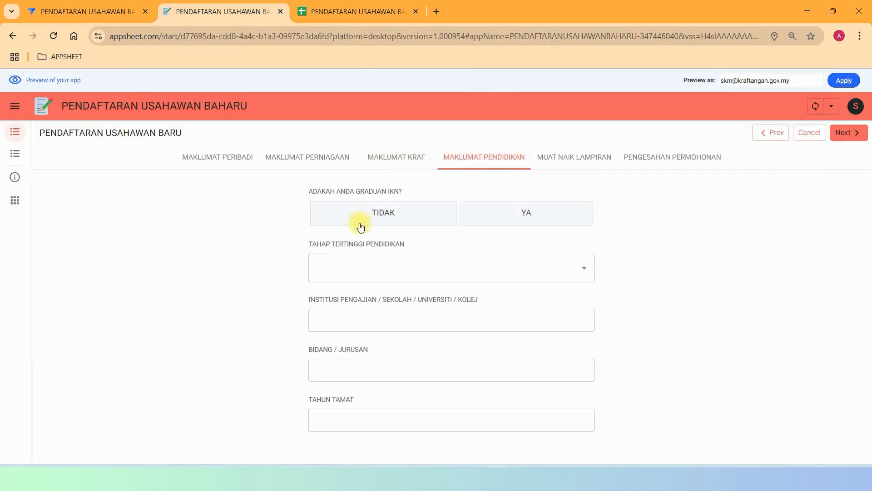
pyautogui.click(562, 162)
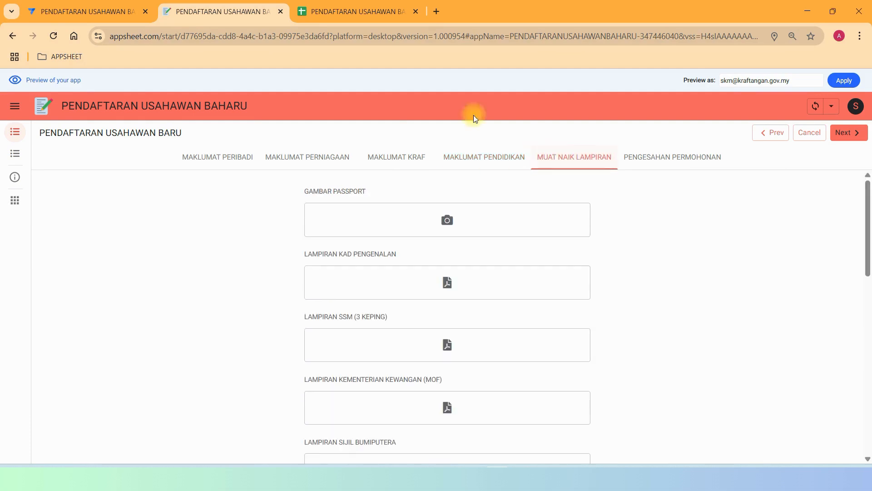
pyautogui.scroll(-5, 549, 238)
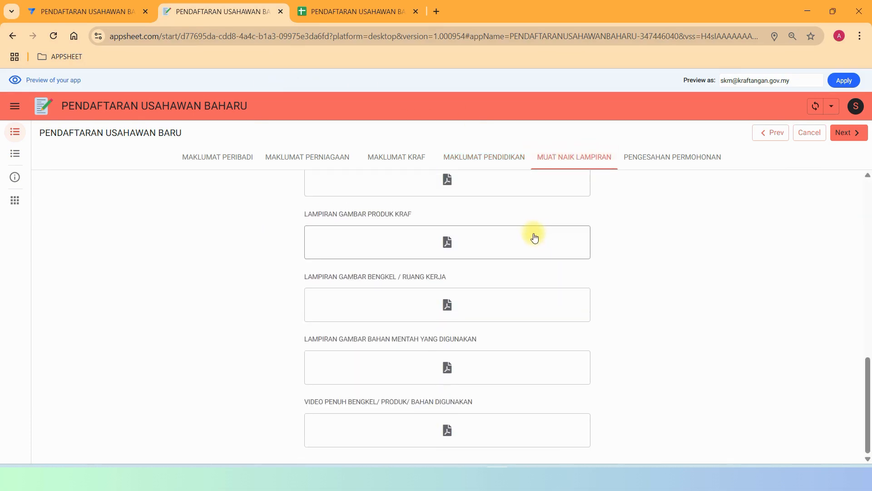
pyautogui.scroll(10, 527, 231)
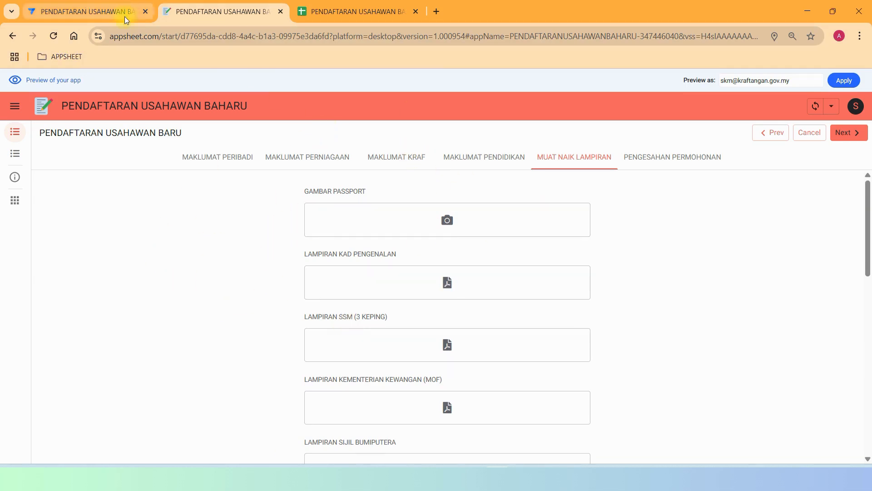
# Hide the editor's preview panel so the full-width column list shows GAMBAR PASSPORT and the LAMPIRAN columns.
pyautogui.click(93, 10)
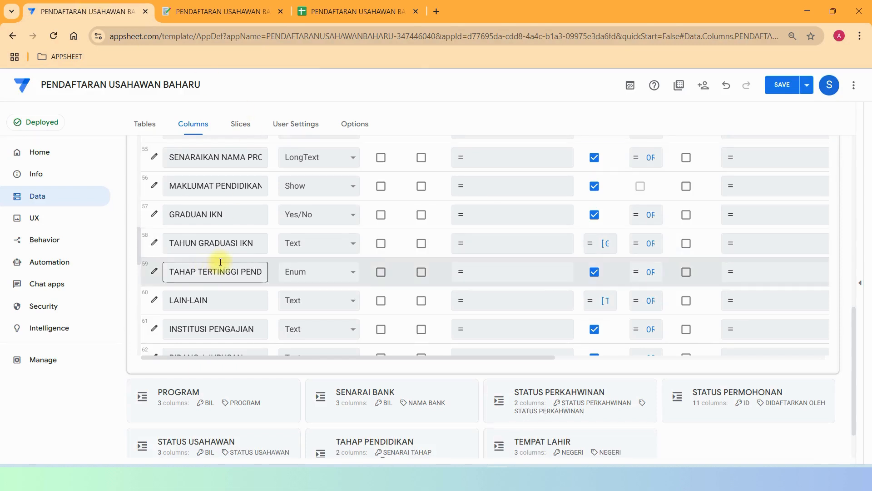
pyautogui.scroll(-4, 227, 263)
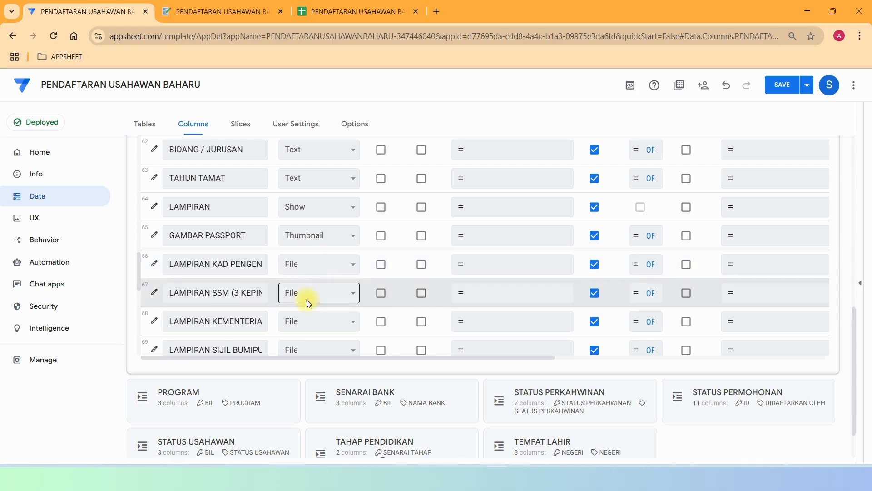
pyautogui.click(857, 341)
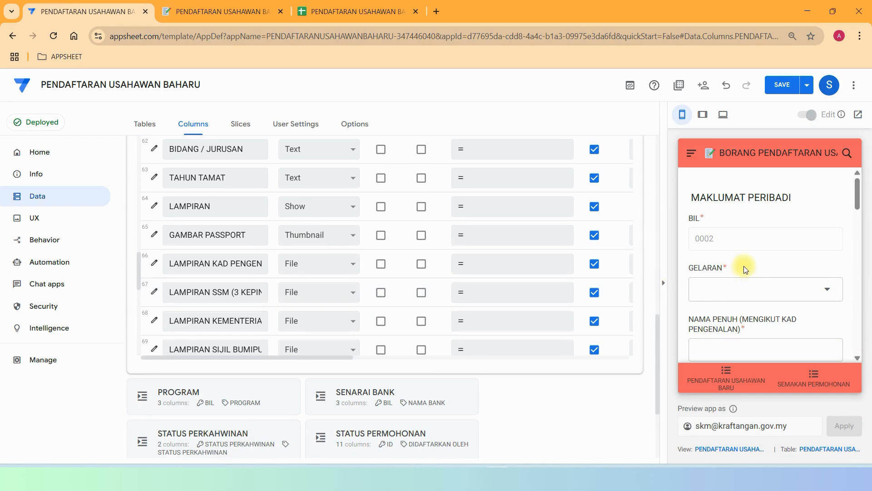
pyautogui.click(663, 283)
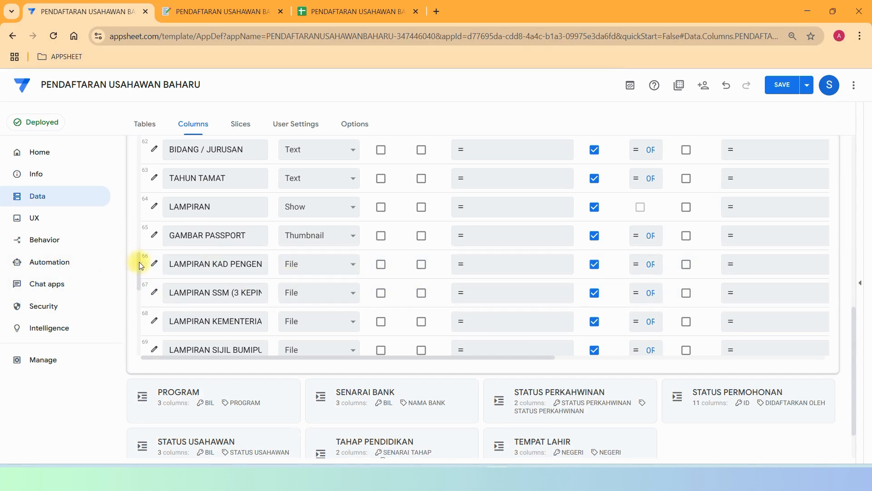
pyautogui.moveTo(139, 265); pyautogui.dragTo(139, 320)
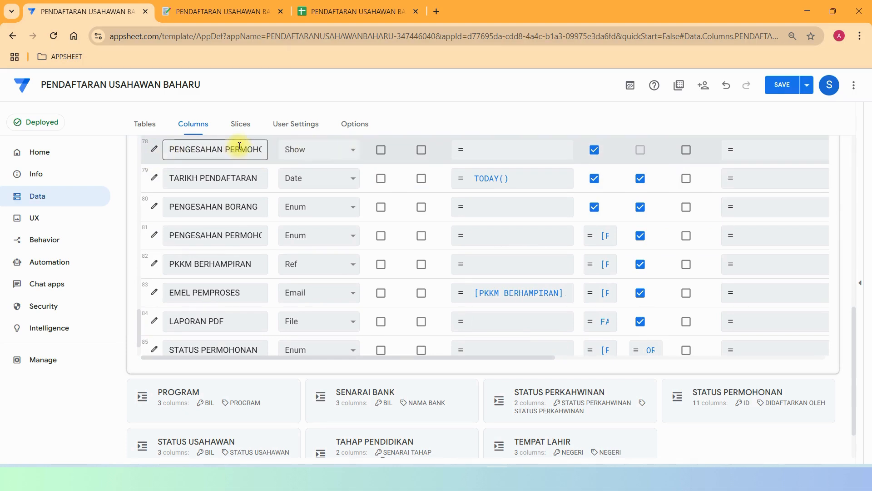
# Show the preview's PENGESAHAN PERMOHONAN page with TARIKH PENDAFTARAN, then go back to the editor's final column rows.
pyautogui.hotkey('ctrl', 'Tab')
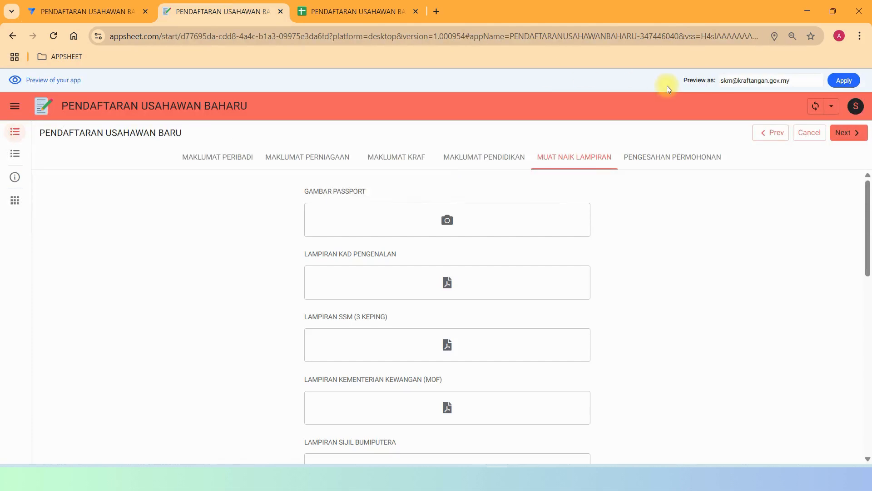
pyautogui.click(650, 159)
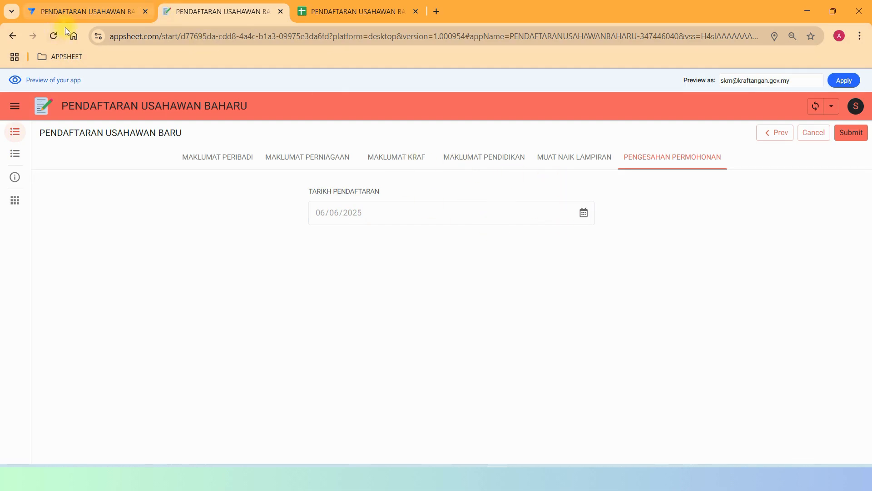
pyautogui.click(109, 10)
pyautogui.scroll(-3, 226, 273)
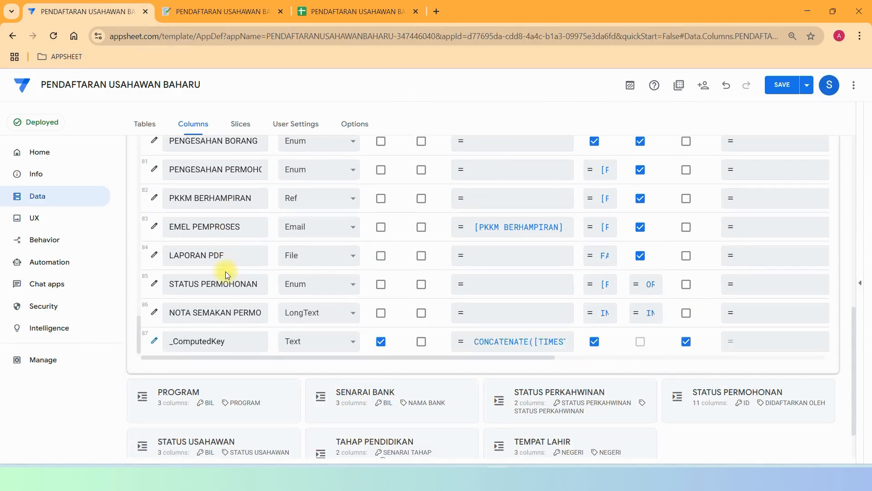
# Read the full names of the PENGESAHAN PERMOHONAN, PKKM BERHAMPIRAN, EMEL PEMPROSES and LAPORAN PDF columns.
pyautogui.scroll(4, 230, 270)
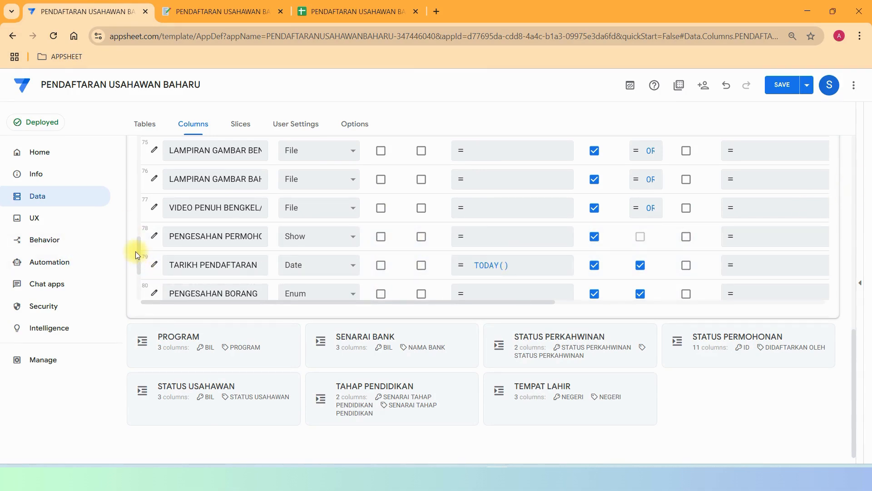
pyautogui.moveTo(139, 256)
pyautogui.mouseDown()
pyautogui.moveTo(144, 275)
pyautogui.moveTo(148, 264)
pyautogui.mouseUp()
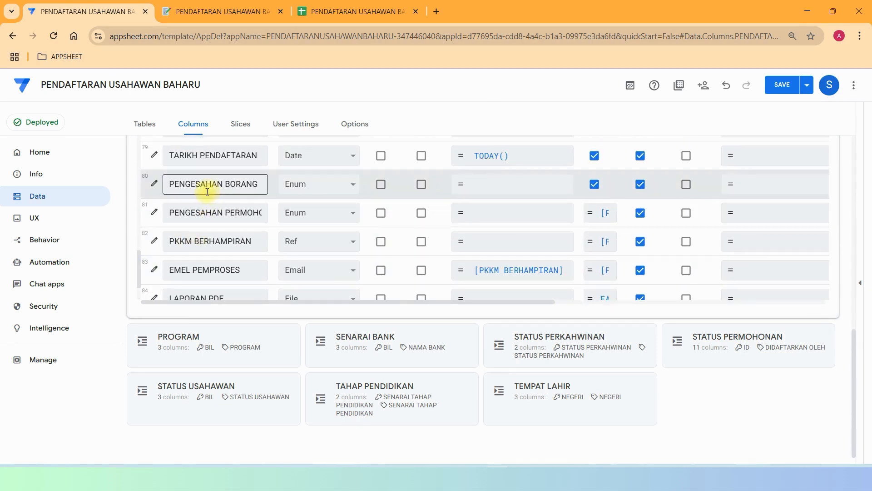
pyautogui.moveTo(178, 216); pyautogui.dragTo(291, 221)
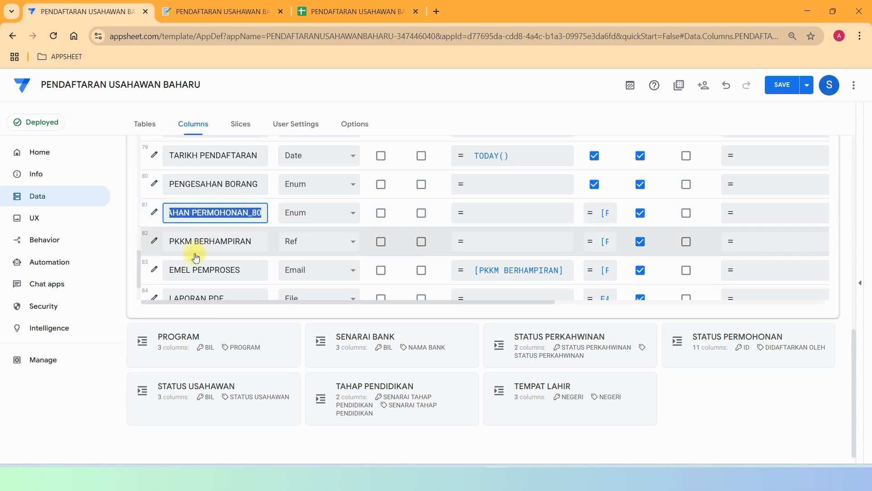
pyautogui.moveTo(175, 241); pyautogui.dragTo(263, 233)
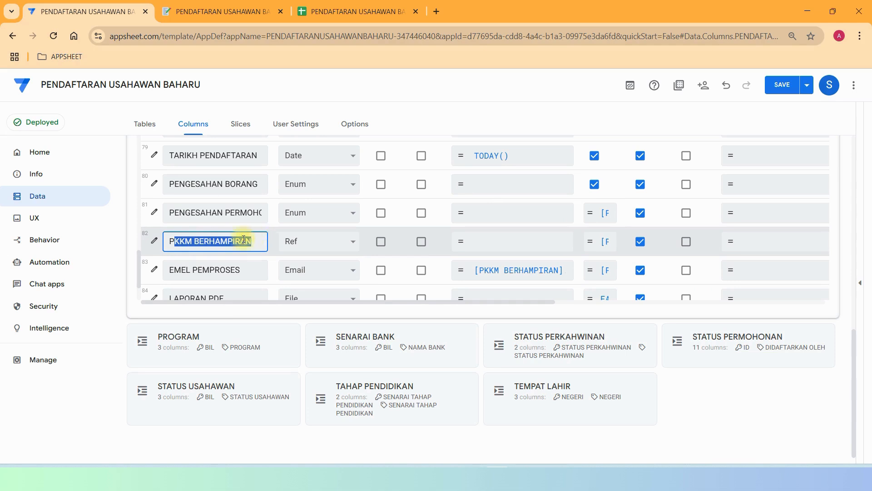
pyautogui.moveTo(191, 270); pyautogui.dragTo(278, 268)
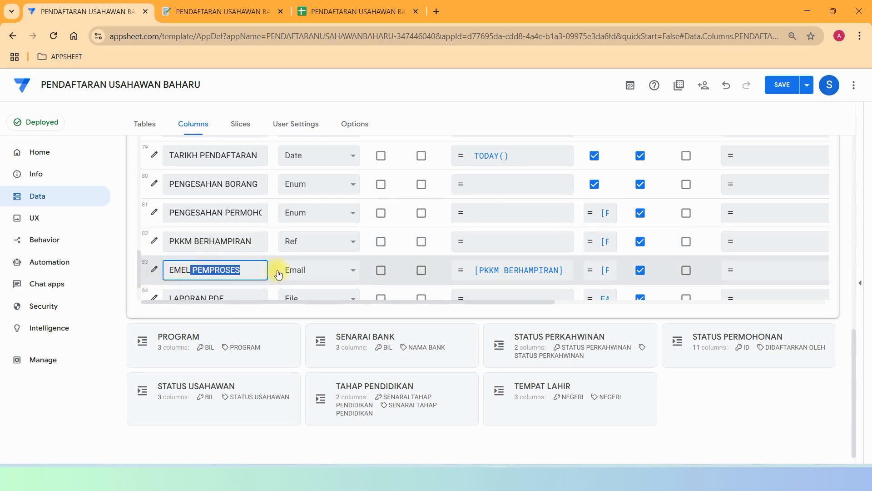
pyautogui.click(223, 297)
pyautogui.hotkey('ctrl', 'Tab')
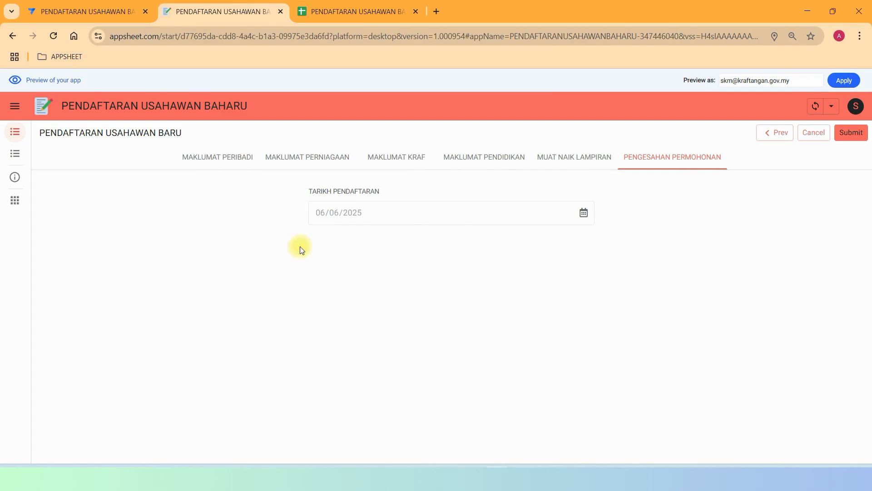
# On MAKLUMAT PERIBADI, set GELARAN to TUAN and enter the applicant's full name and identity card number.
pyautogui.click(239, 166)
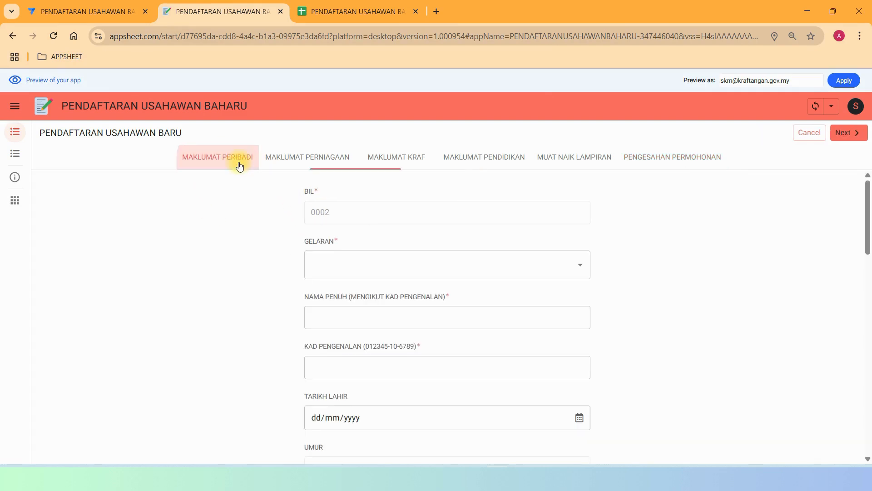
pyautogui.click(393, 263)
pyautogui.click(358, 293)
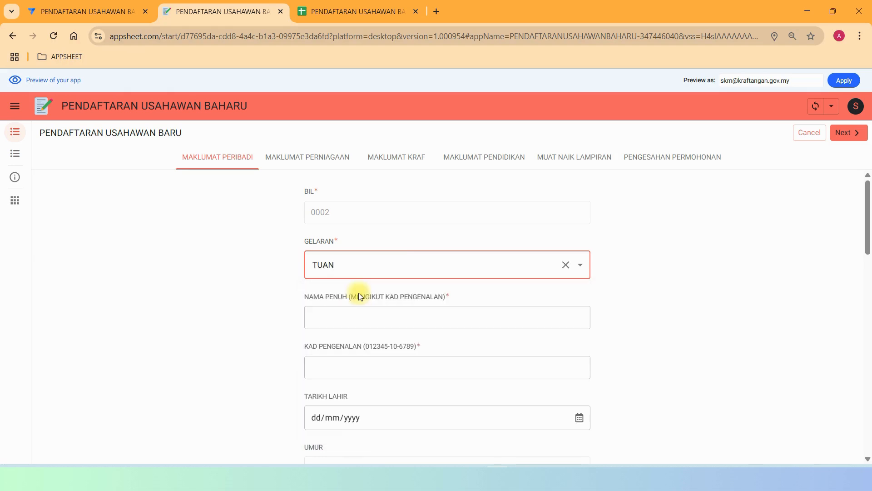
pyautogui.click(348, 318)
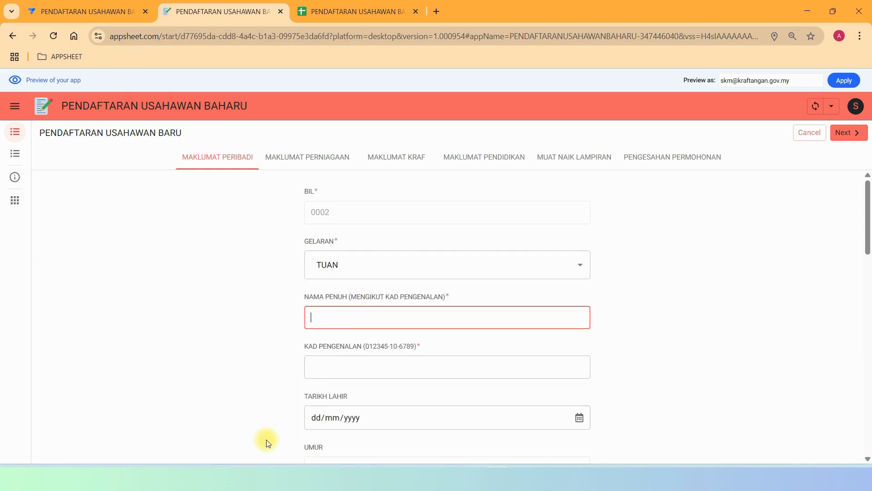
pyautogui.press('capslock')
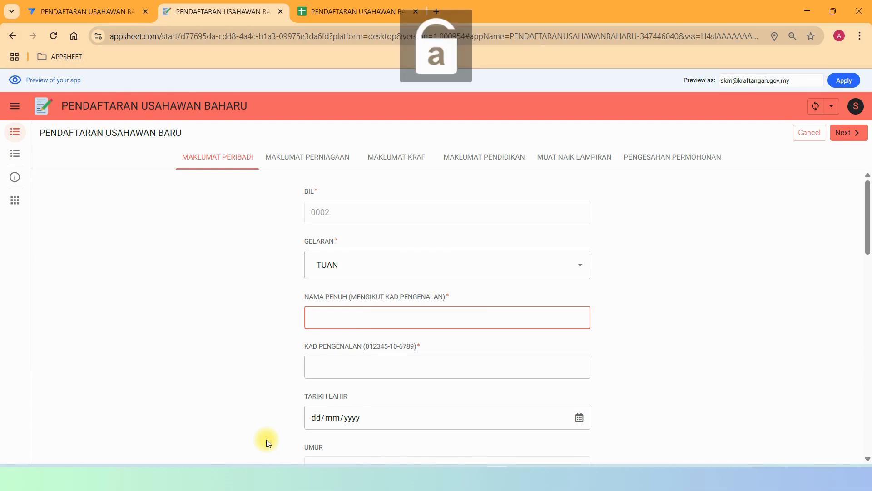
pyautogui.press('capslock')
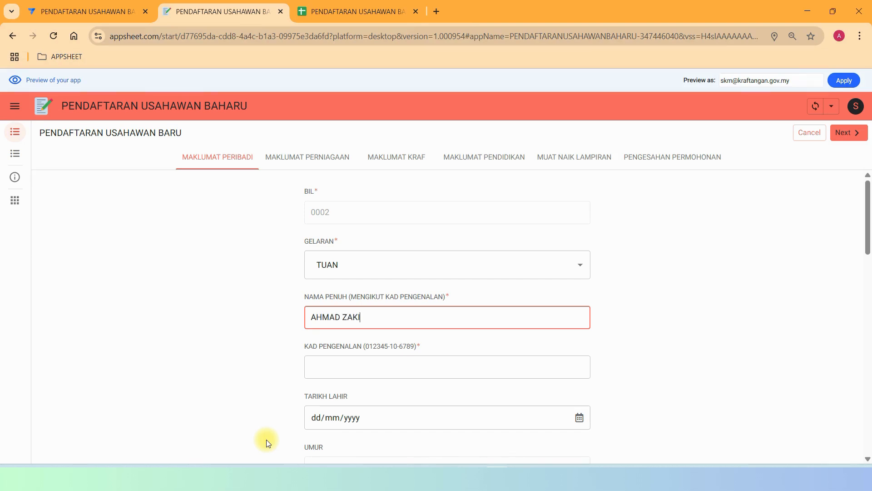
pyautogui.press('Tab')
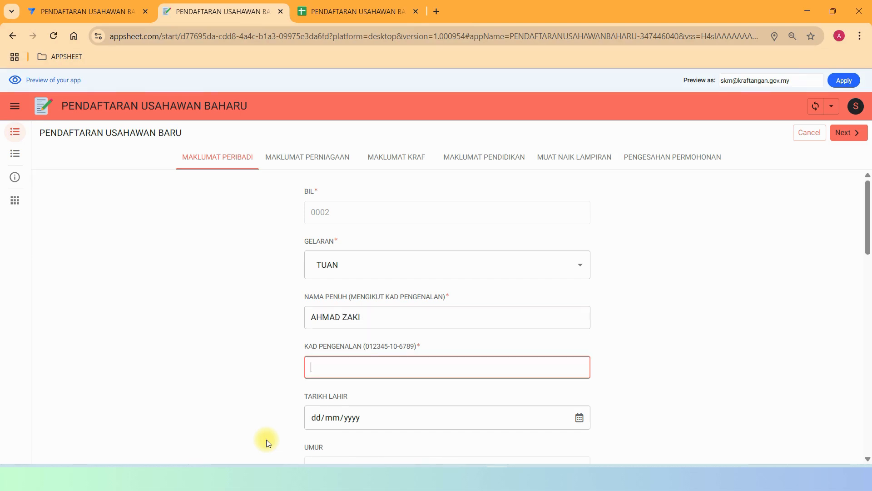
# Enter 10/07/1989 as TARIKH LAHIR so the age computes 35 TAHUN 11 BULAN, then return to the editor.
pyautogui.click(319, 419)
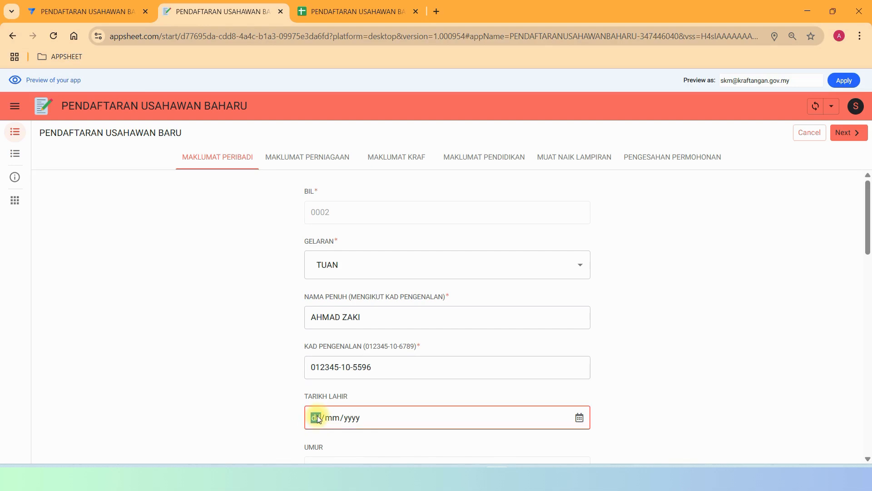
pyautogui.write('10/07/1989')
pyautogui.scroll(-5, 356, 321)
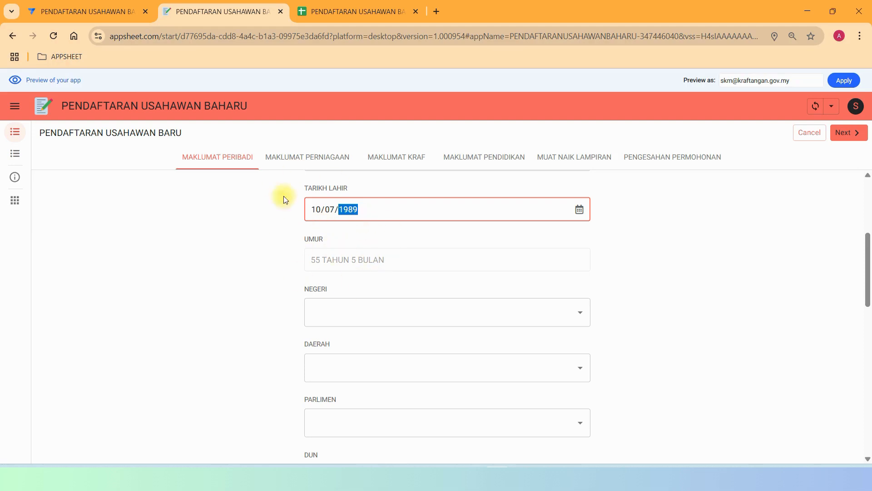
pyautogui.click(404, 244)
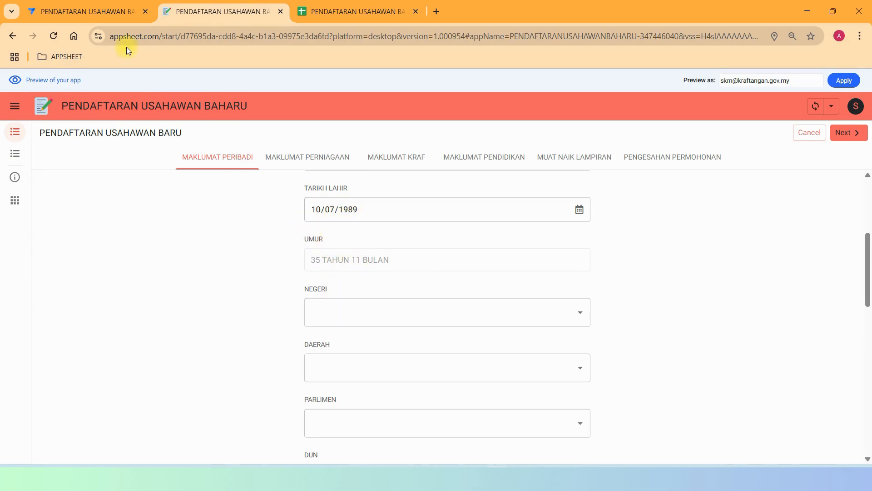
pyautogui.click(112, 12)
# Inspect UMUR's formula deriving TAHUN and BULAN from [TARIKH LAHIR], then open NEGERI's state list in the preview.
pyautogui.scroll(-15, 295, 213)
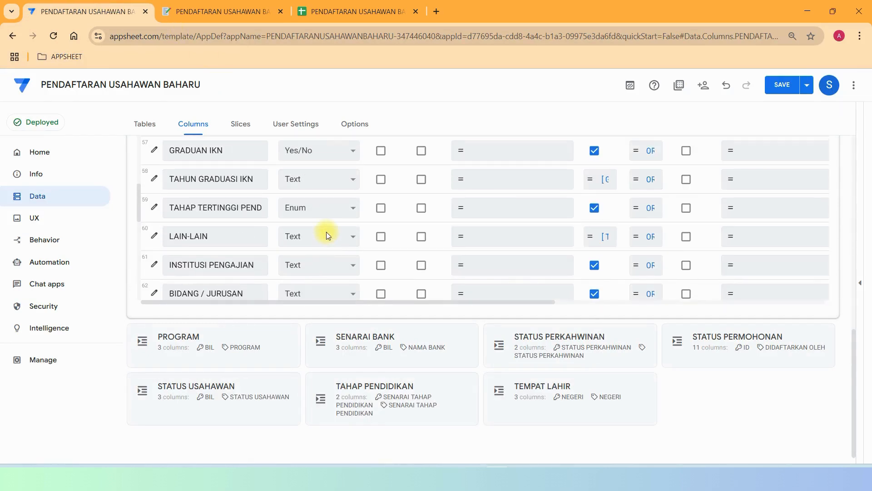
pyautogui.scroll(14, 326, 232)
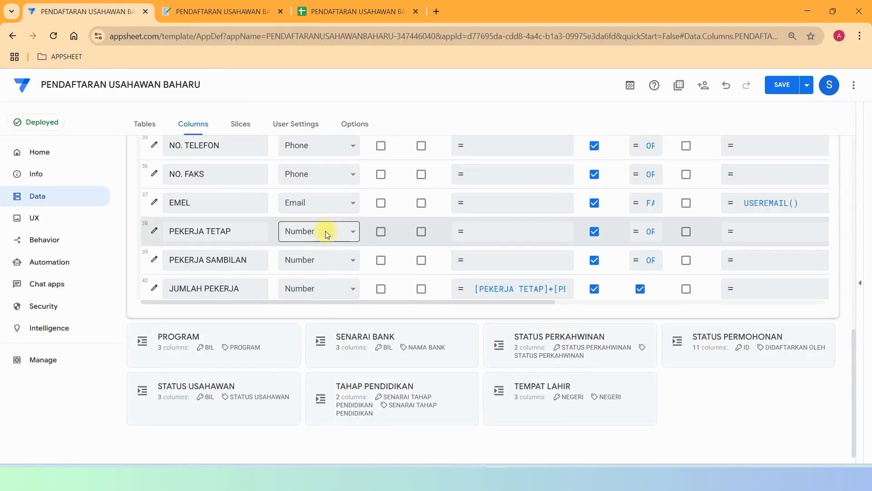
pyautogui.scroll(5, 307, 222)
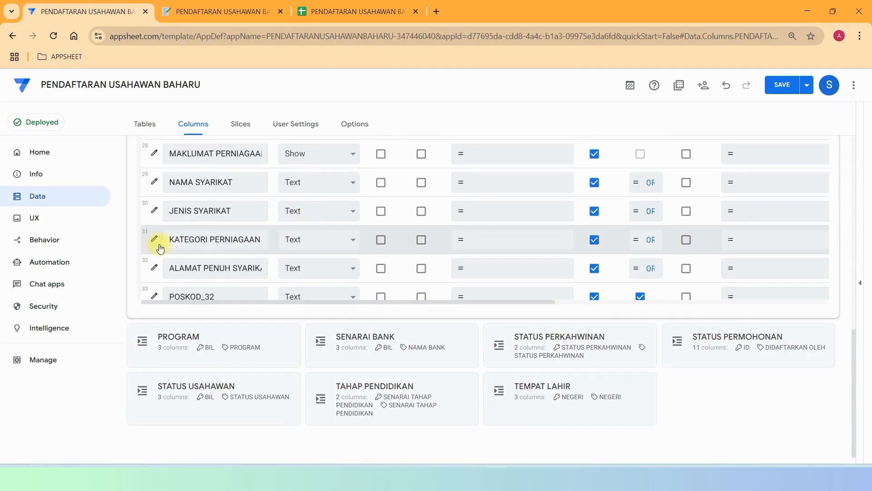
pyautogui.scroll(4, 253, 243)
pyautogui.scroll(10, 256, 240)
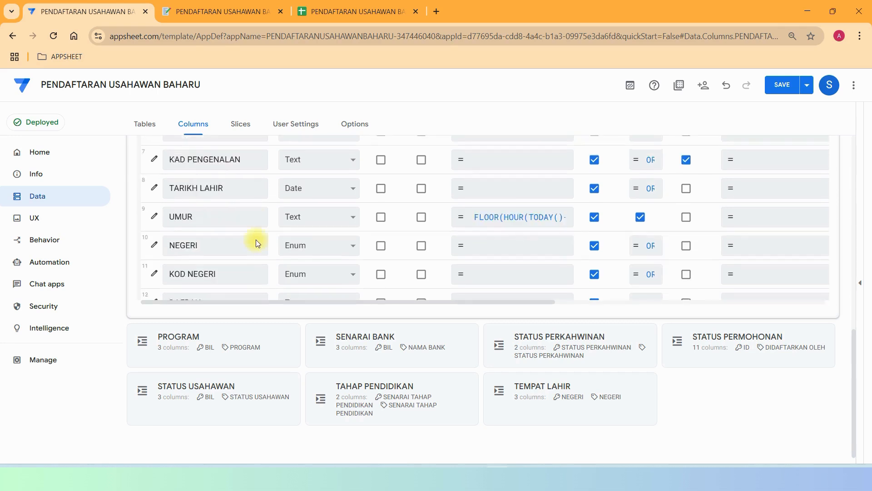
pyautogui.scroll(8, 441, 241)
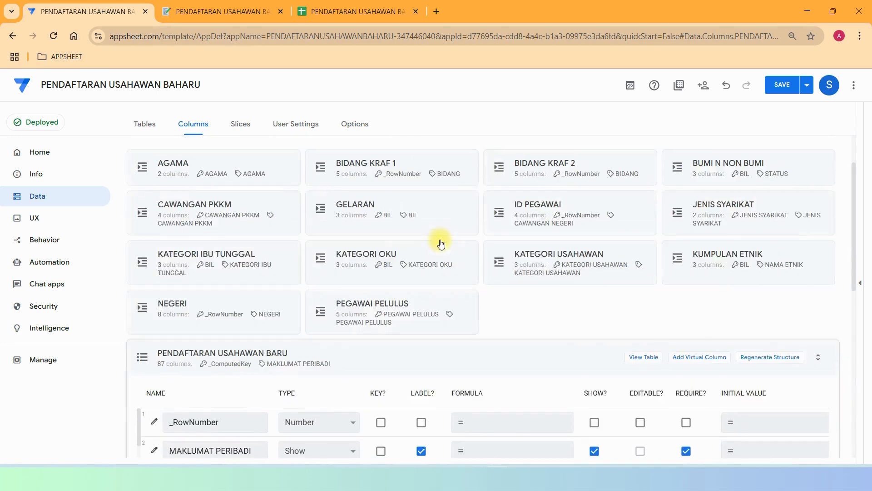
pyautogui.scroll(-4, 440, 241)
pyautogui.scroll(-5, 494, 328)
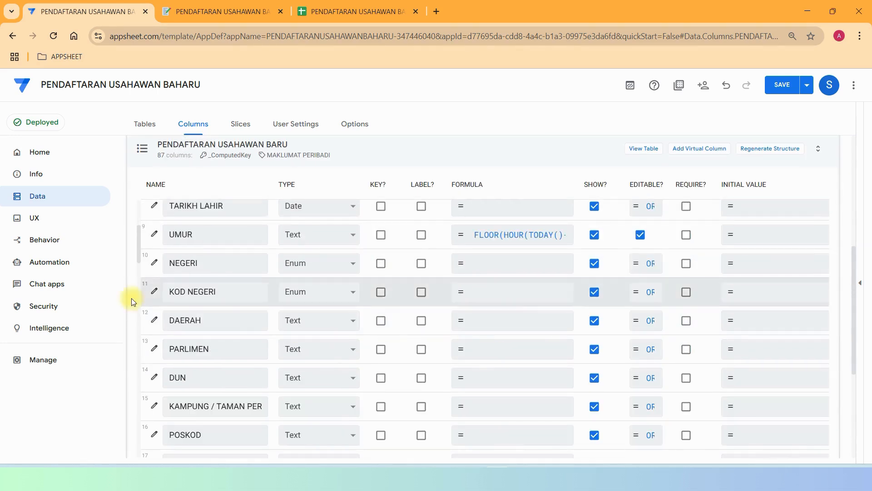
pyautogui.click(506, 236)
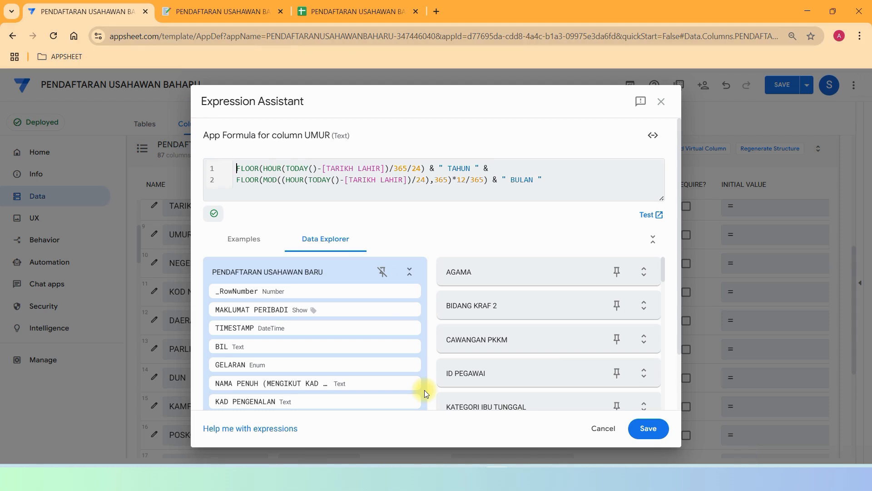
pyautogui.click(195, 14)
pyautogui.click(377, 303)
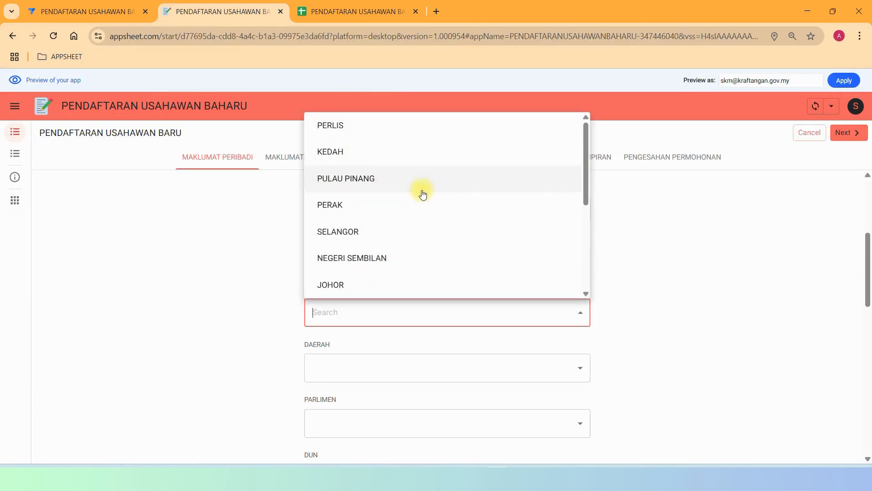
# Set NEGERI to JOHOR, choose 09 and district SRI JAYA, and fill in KAMPUNG and POSKOD.
pyautogui.click(356, 285)
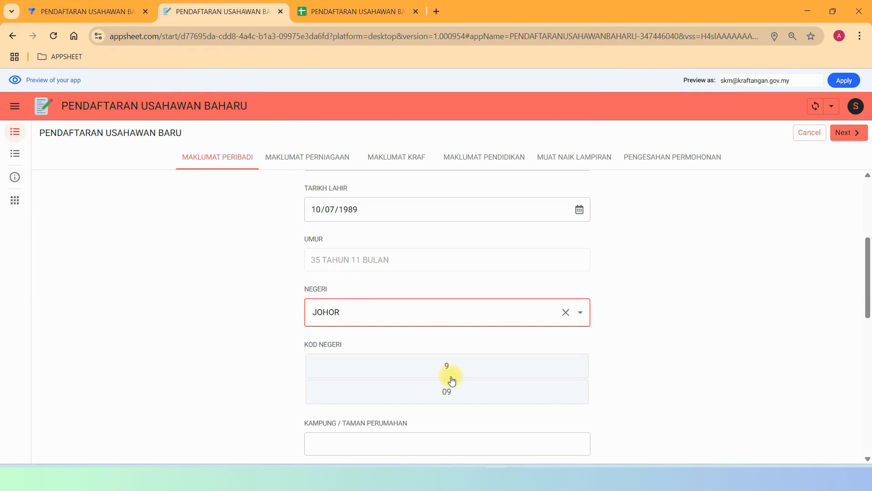
pyautogui.scroll(-5, 594, 326)
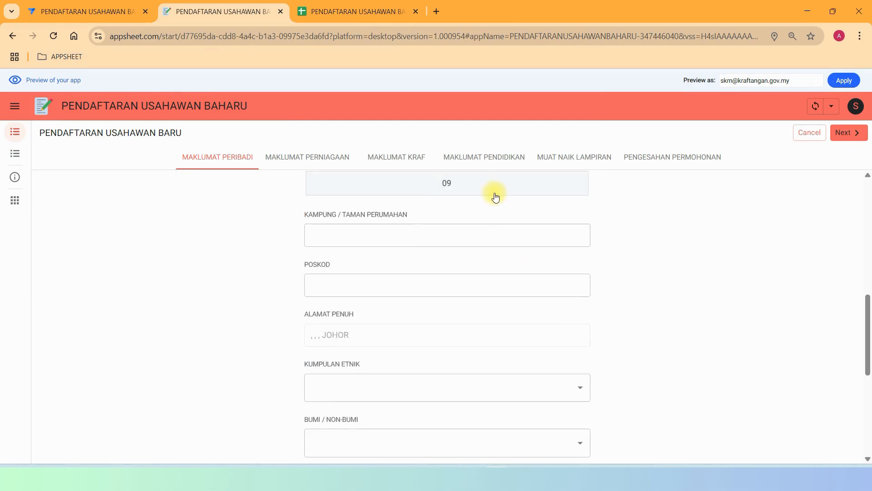
pyautogui.click(446, 247)
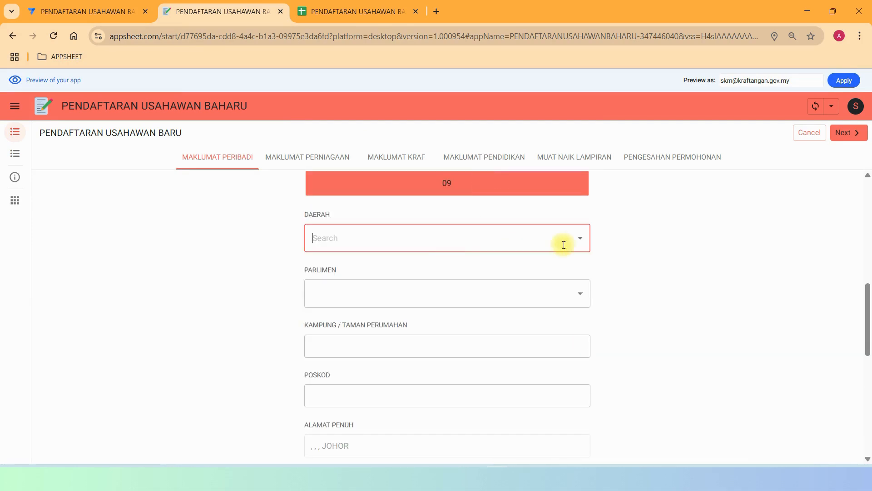
pyautogui.click(580, 239)
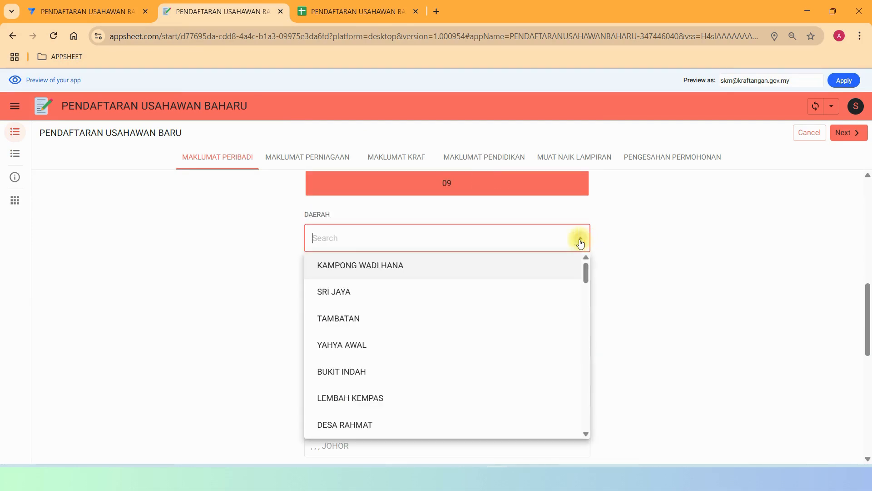
pyautogui.click(371, 295)
pyautogui.click(448, 293)
pyautogui.click(449, 344)
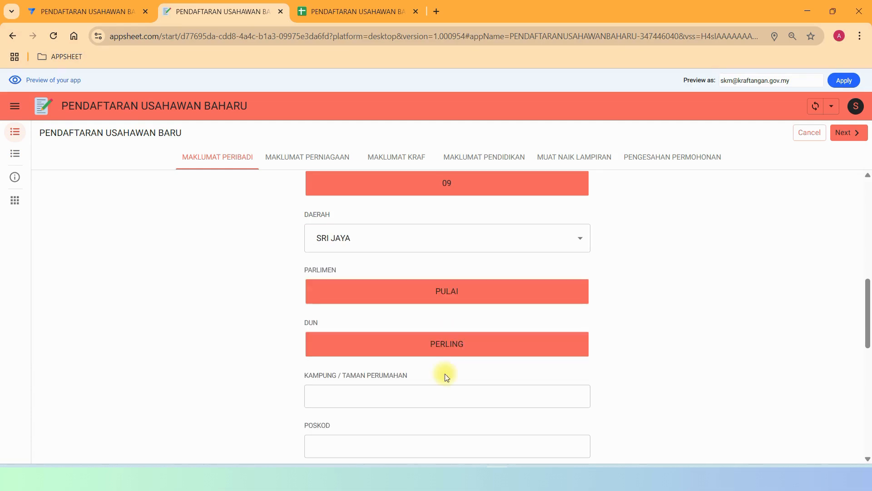
pyautogui.click(422, 398)
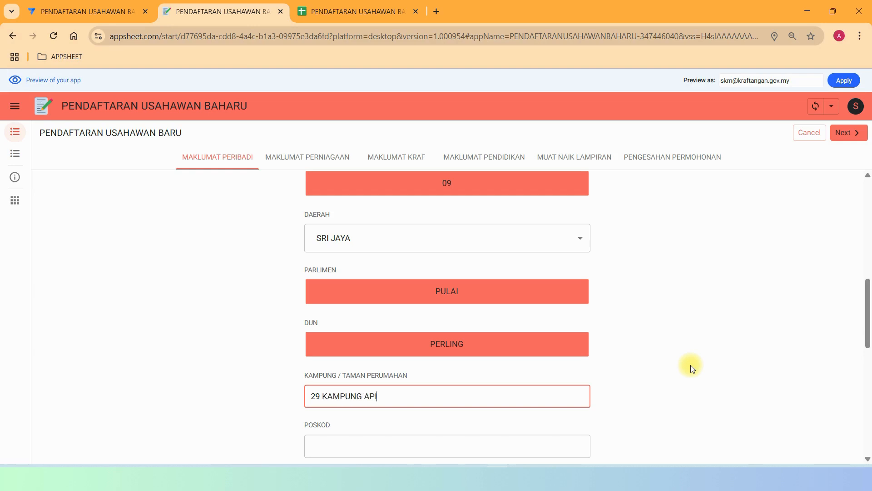
pyautogui.click(366, 438)
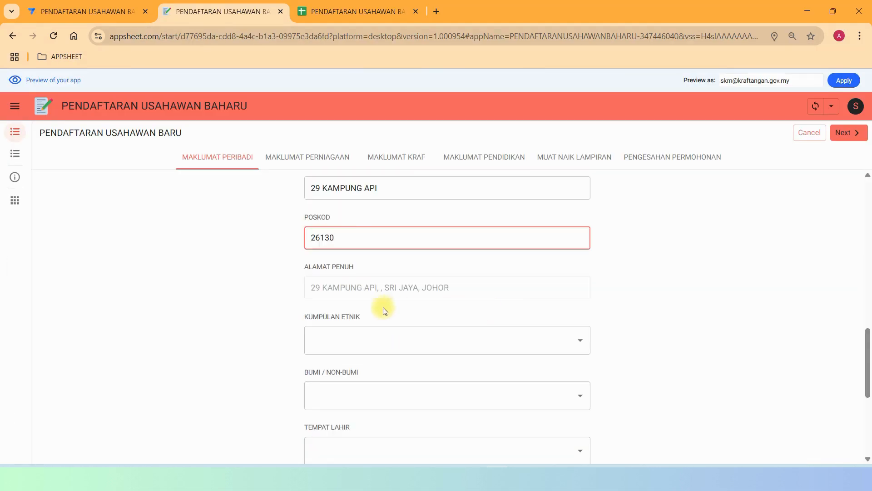
# Set ethnicity ORANG MELAYU, status BUMIPUTERA MELAYU SEMENANJUNG and birthplace PERLIS.
pyautogui.click(366, 336)
pyautogui.click(362, 160)
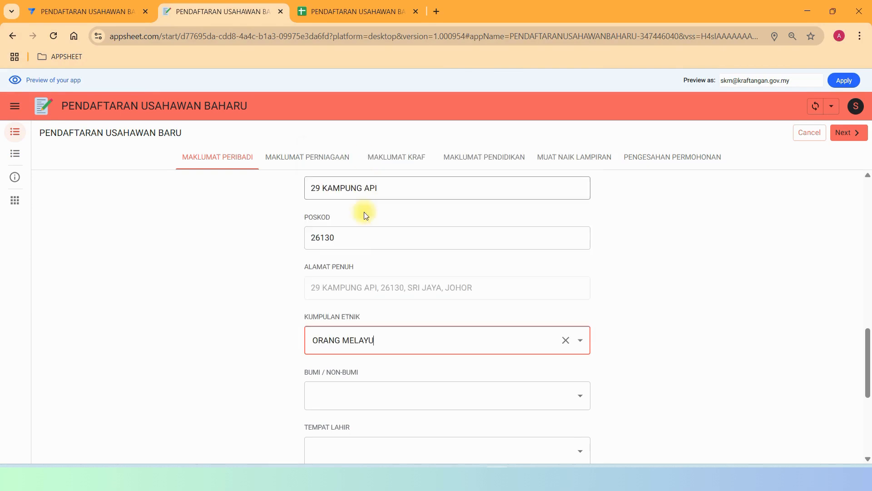
pyautogui.click(341, 393)
pyautogui.click(357, 257)
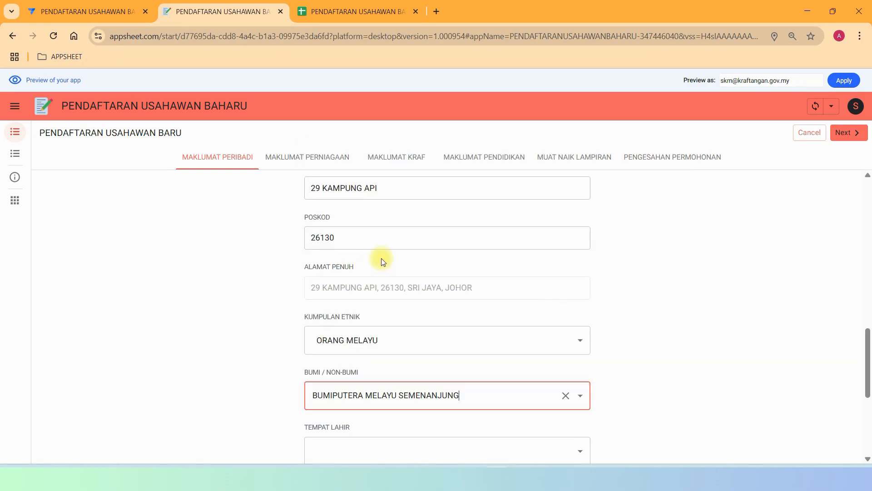
pyautogui.scroll(-5, 608, 313)
pyautogui.click(401, 243)
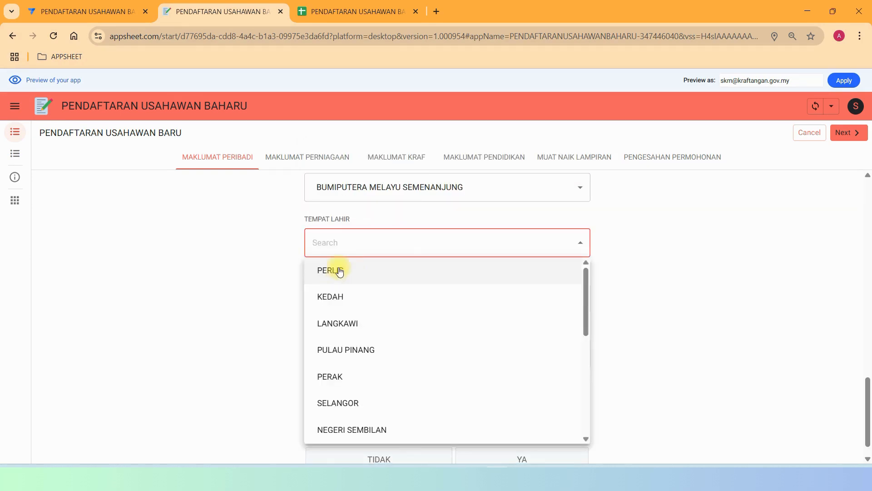
pyautogui.click(352, 273)
# Set religion ISLAM, marital status BERKAHWIN, gender LELAKI, disability TIDAK, and advance to business details.
pyautogui.click(349, 293)
pyautogui.click(356, 145)
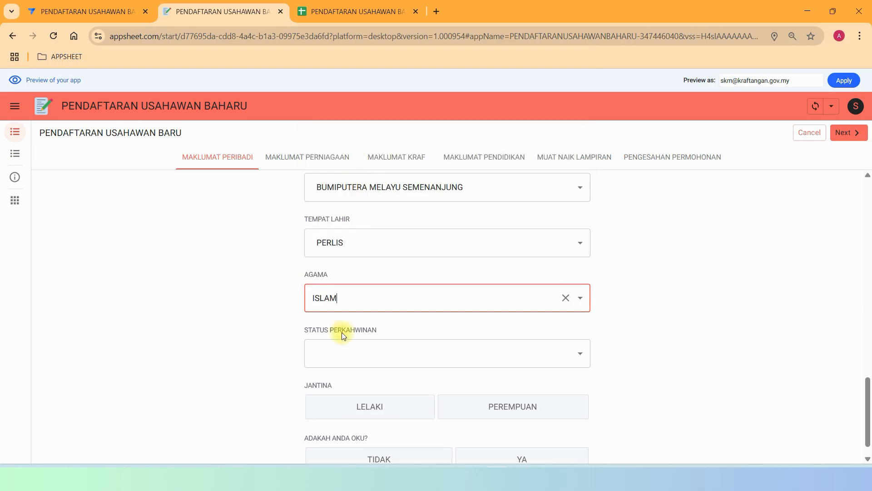
pyautogui.click(341, 348)
pyautogui.click(349, 217)
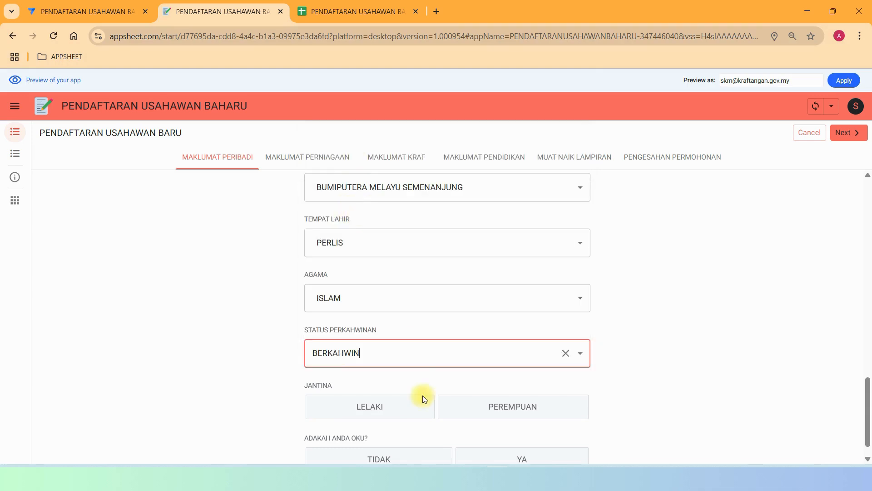
pyautogui.click(397, 406)
pyautogui.click(418, 460)
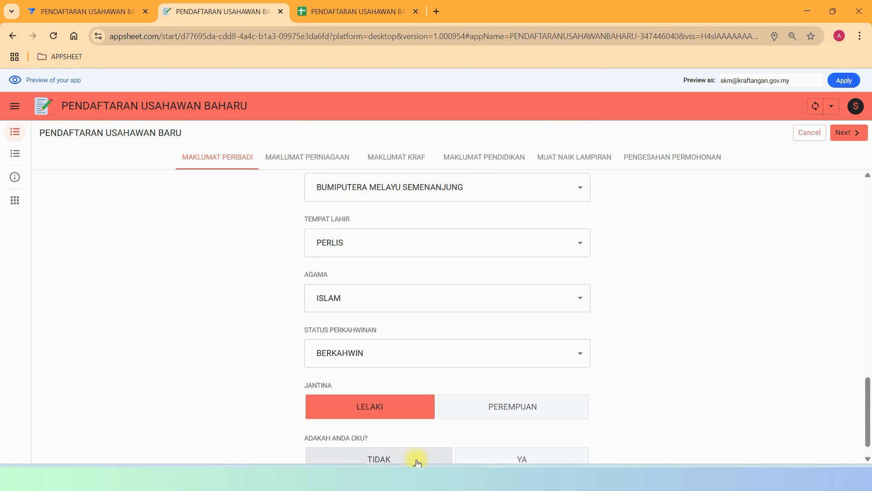
pyautogui.scroll(-1, 656, 317)
pyautogui.click(849, 132)
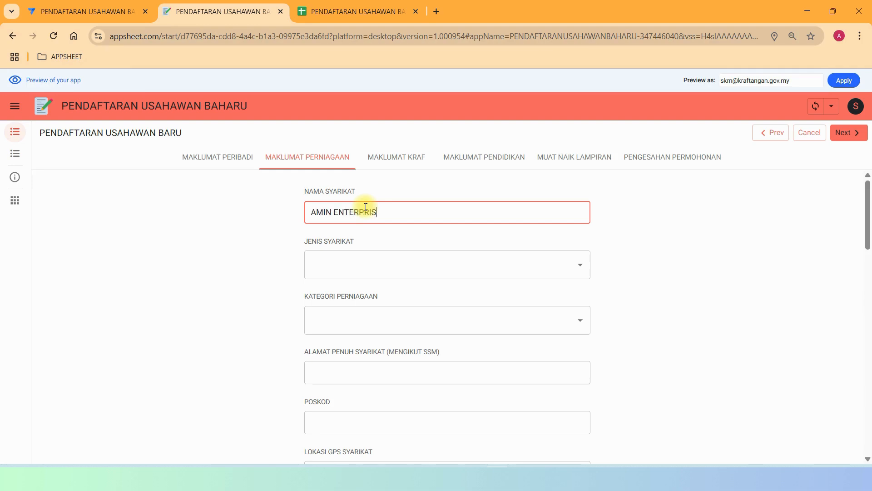
# Set company type SYARIKAT MILIKAN TUNGGAL and business category PENGUSAHA / PEMBUAT, then start the company address.
pyautogui.press('Tab')
pyautogui.press('Down')
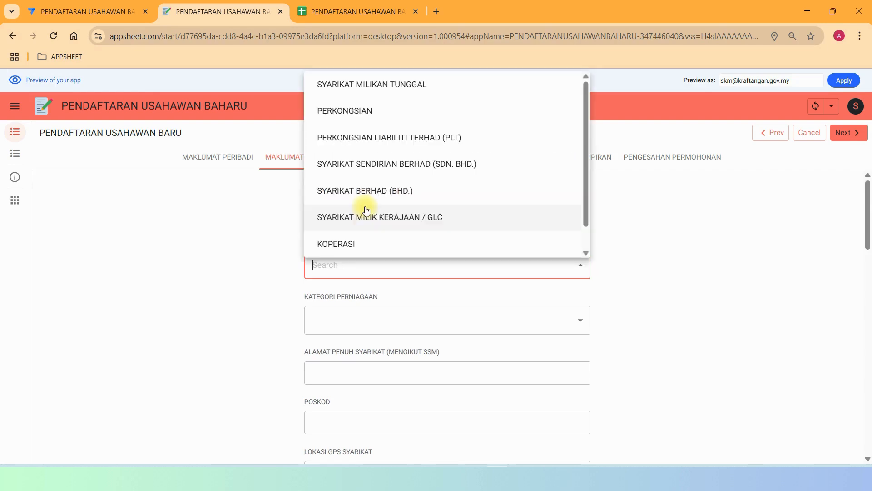
pyautogui.click(415, 84)
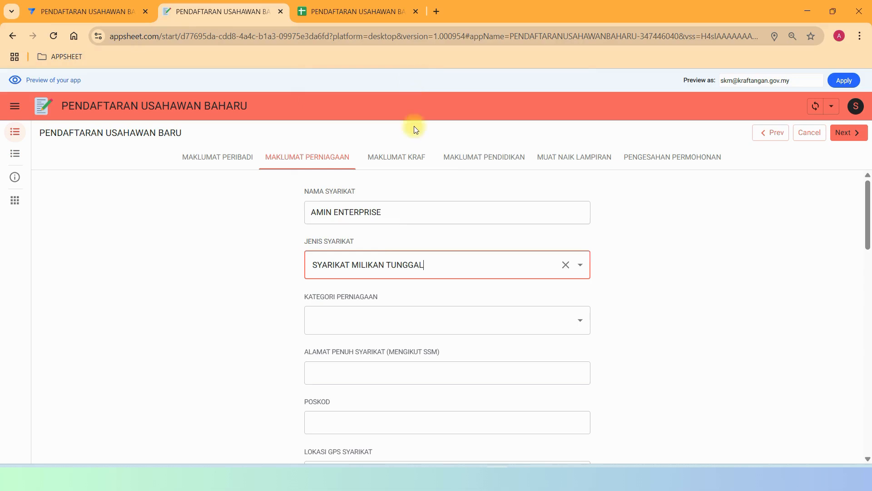
pyautogui.click(351, 318)
pyautogui.click(358, 349)
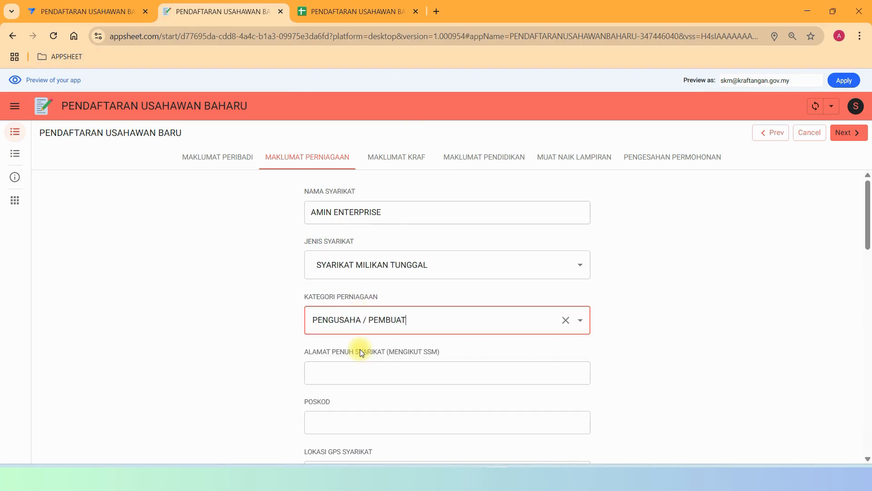
pyautogui.click(348, 379)
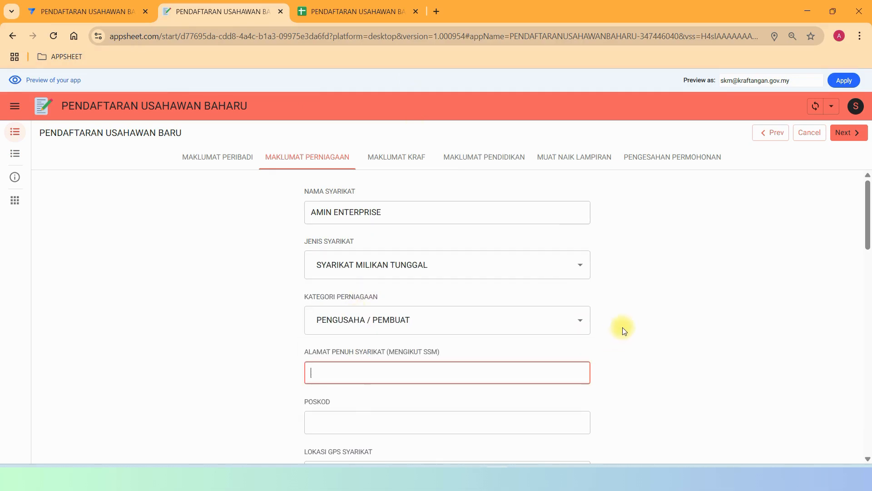
# Step through the craft, education and attachments pages to the PENGESAHAN PERMOHONAN confirmation page.
pyautogui.scroll(-10, 622, 327)
pyautogui.scroll(-5, 627, 321)
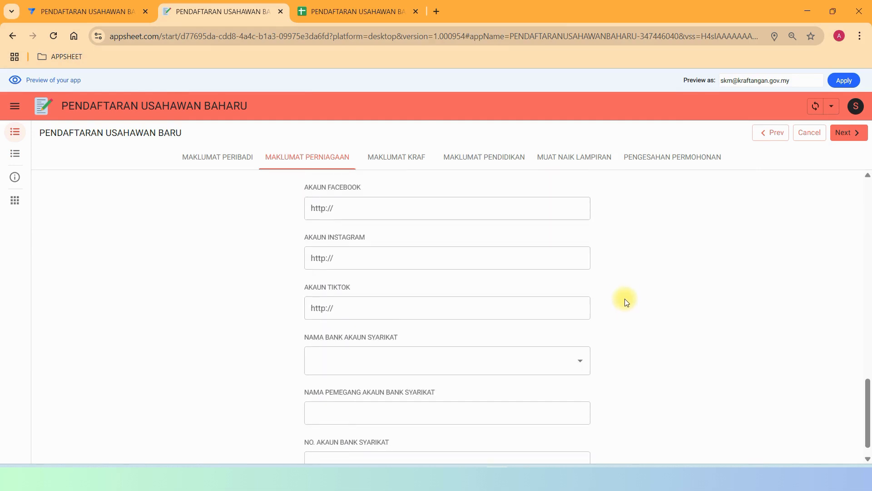
pyautogui.click(846, 137)
pyautogui.click(847, 138)
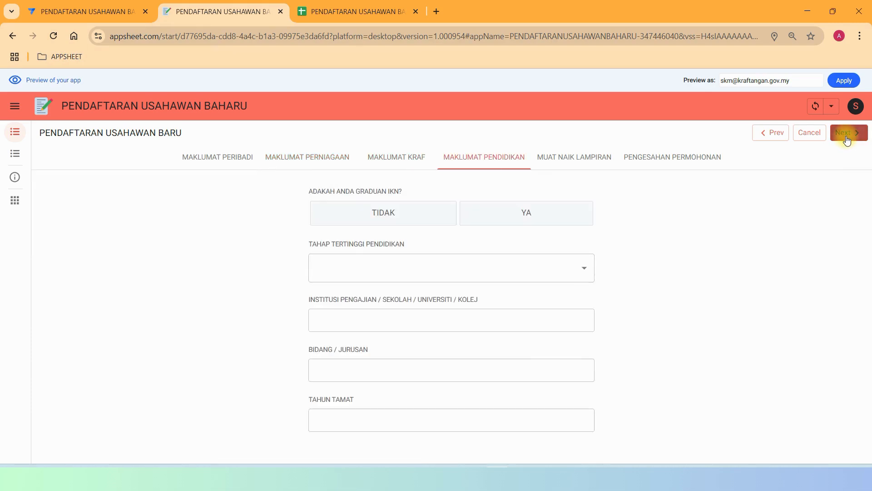
pyautogui.click(847, 139)
pyautogui.click(846, 134)
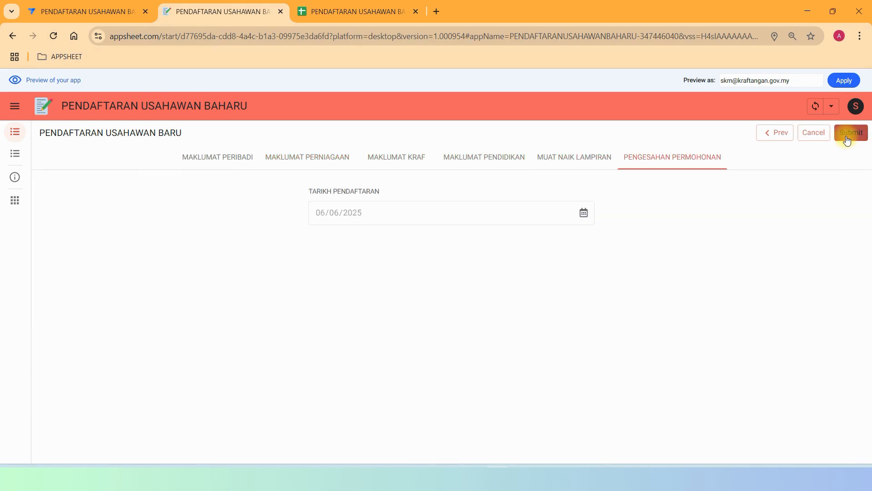
pyautogui.click(775, 133)
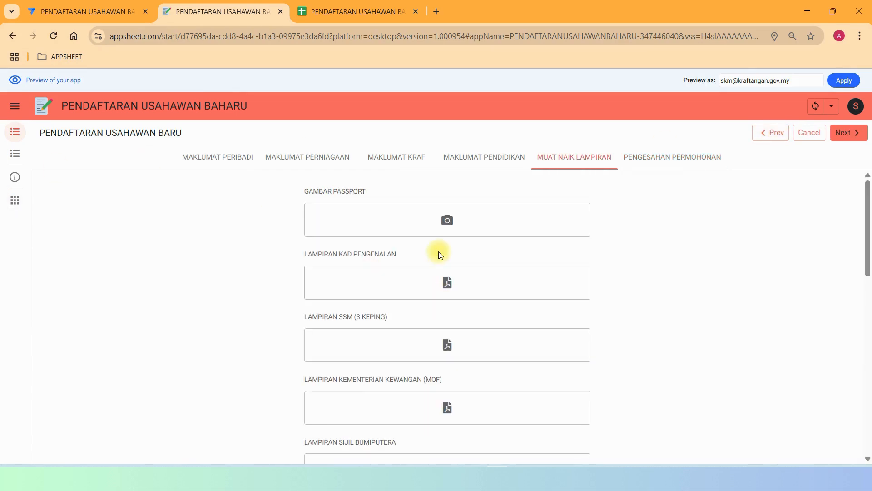
pyautogui.scroll(-10, 448, 243)
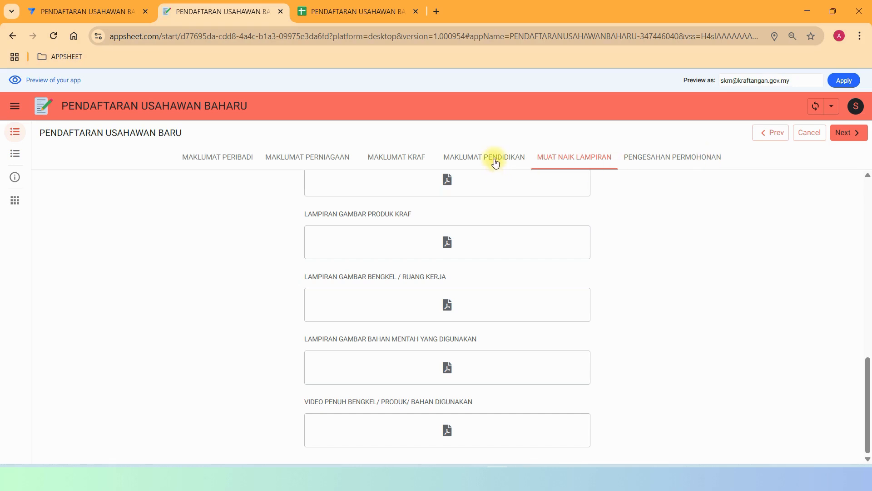
pyautogui.click(678, 162)
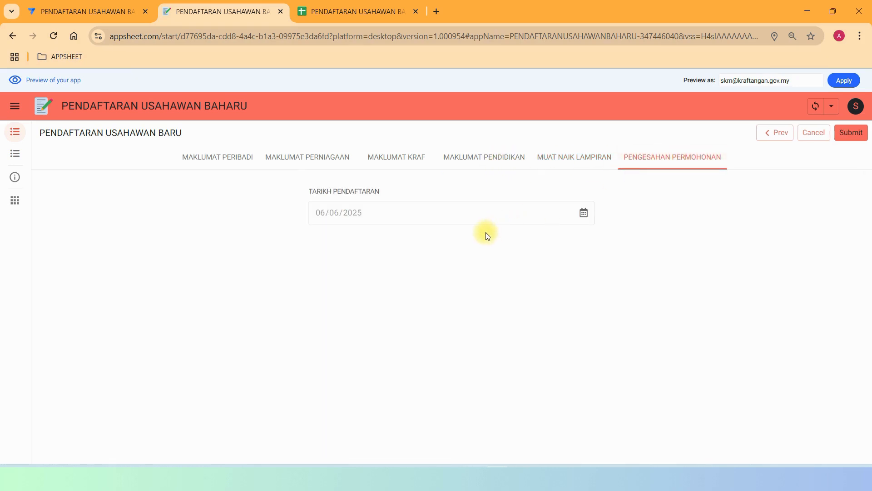
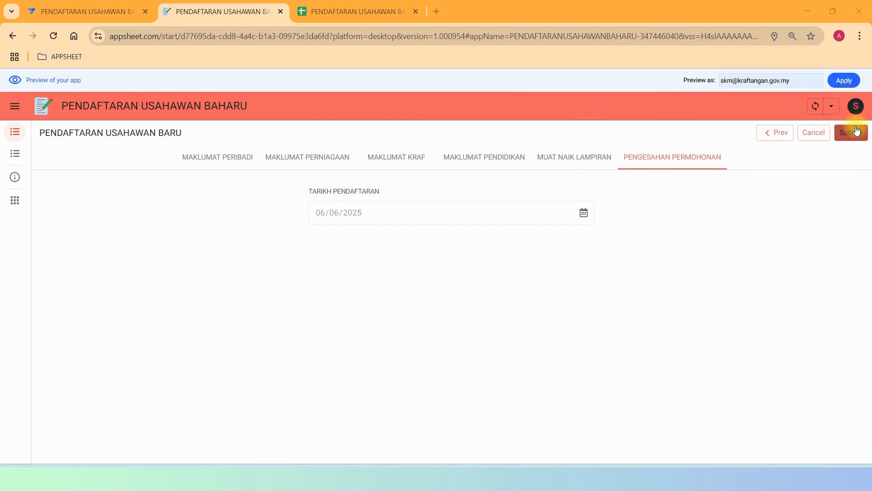
# Cancel the UMUR formula and scroll the columns down to PKKM BERHAMPIRAN and EMEL PEMPROSES.
pyautogui.click(78, 10)
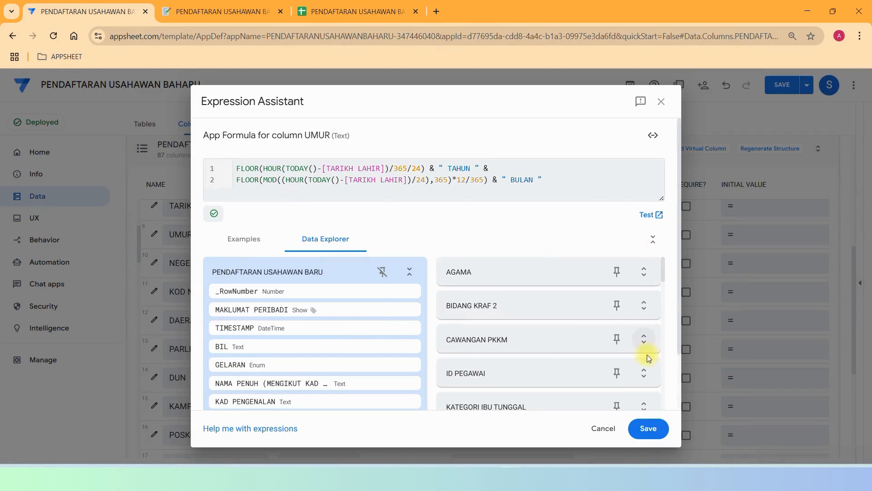
pyautogui.click(594, 432)
pyautogui.scroll(-20, 234, 366)
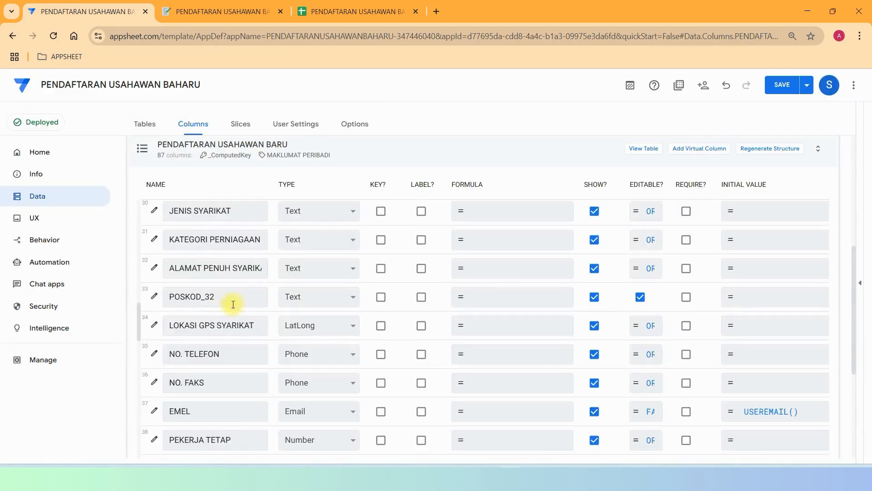
pyautogui.scroll(-12, 239, 308)
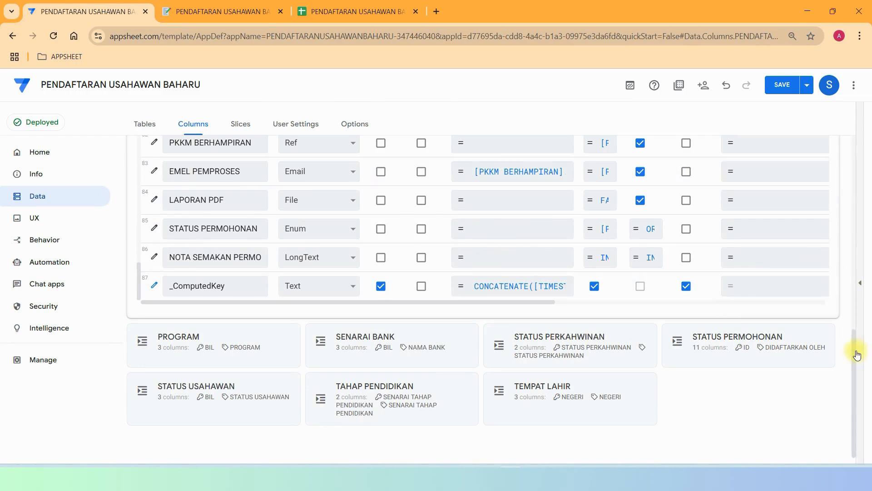
pyautogui.moveTo(854, 342); pyautogui.dragTo(859, 293)
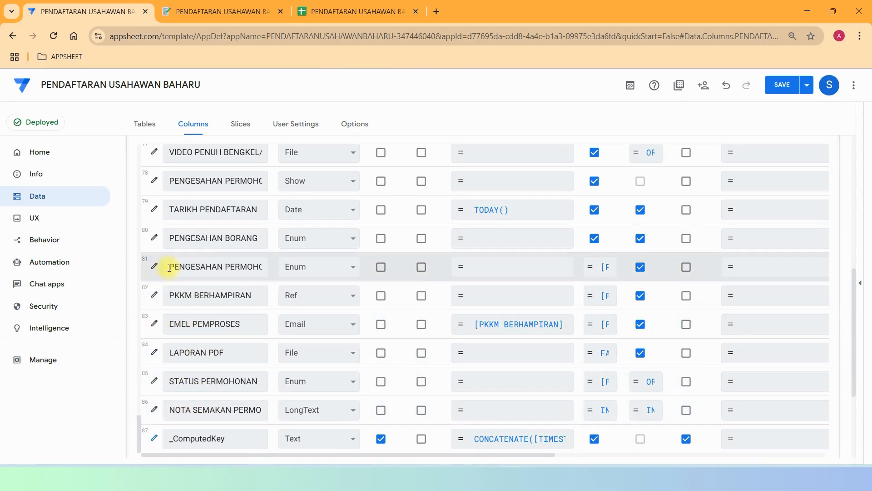
pyautogui.click(154, 243)
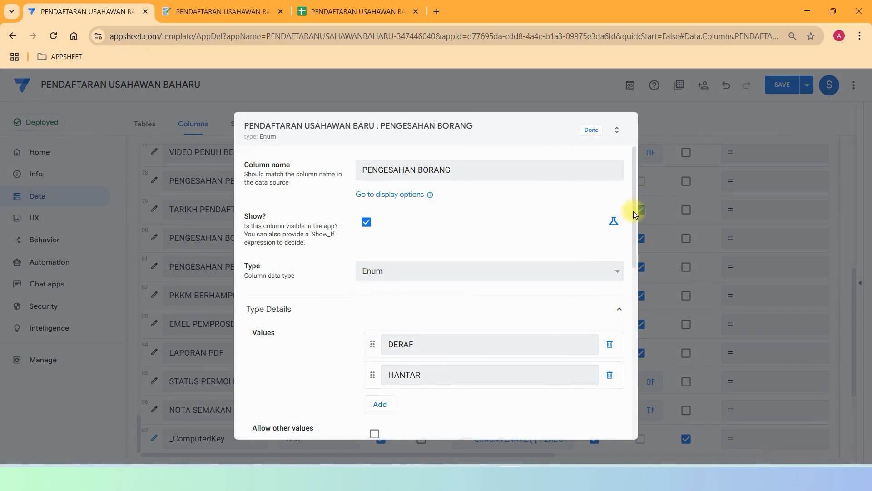
pyautogui.moveTo(633, 211); pyautogui.dragTo(637, 254)
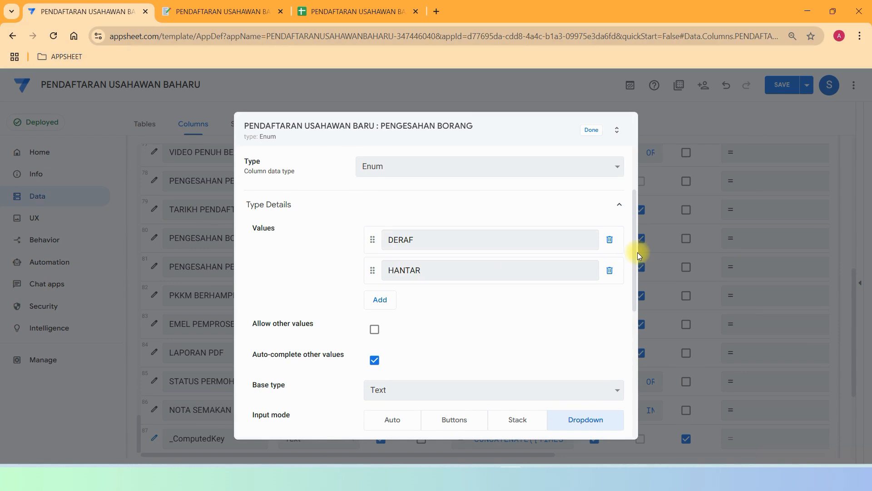
pyautogui.moveTo(637, 217); pyautogui.dragTo(636, 160)
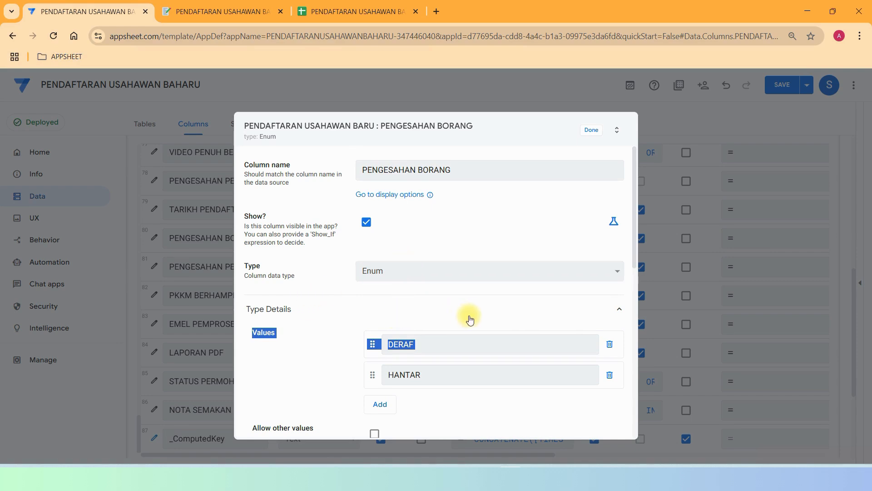
pyautogui.scroll(-5, 424, 240)
pyautogui.scroll(5, 423, 241)
pyautogui.scroll(-5, 547, 287)
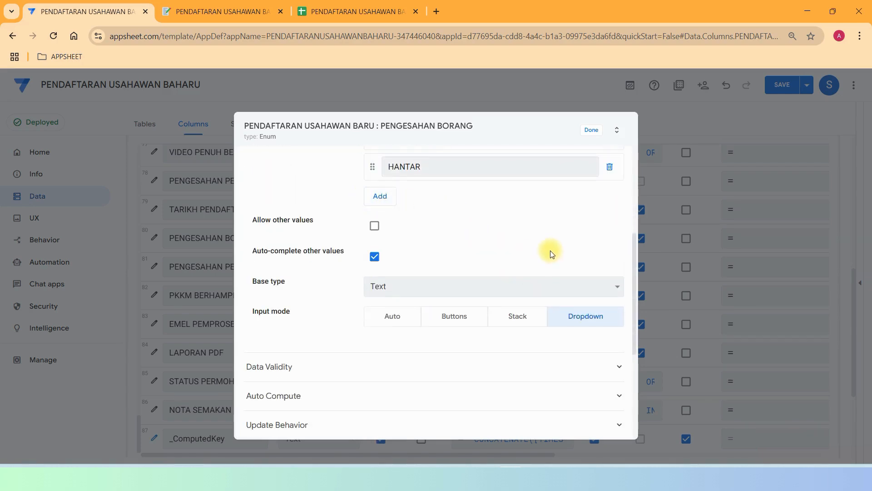
pyautogui.click(588, 130)
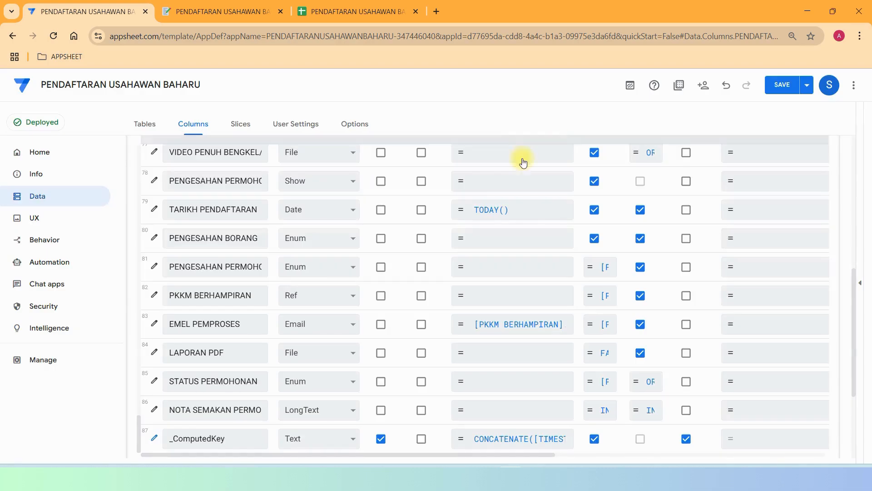
pyautogui.click(153, 269)
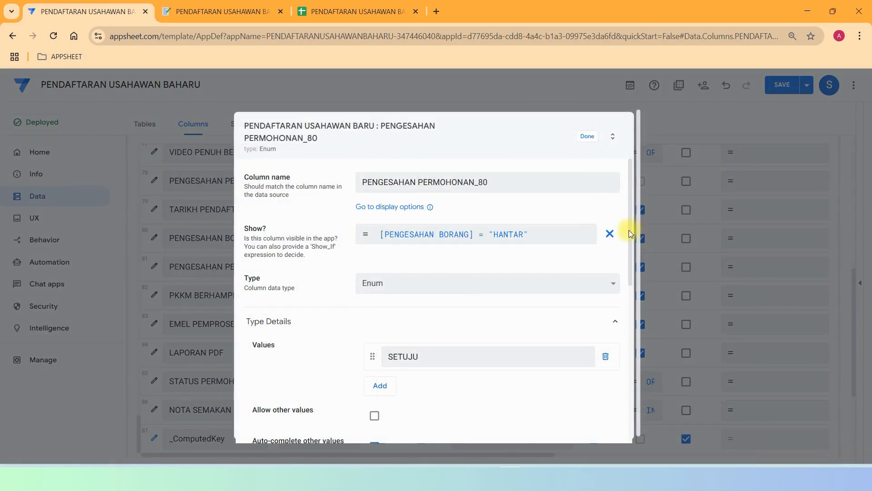
pyautogui.moveTo(629, 230); pyautogui.dragTo(632, 284)
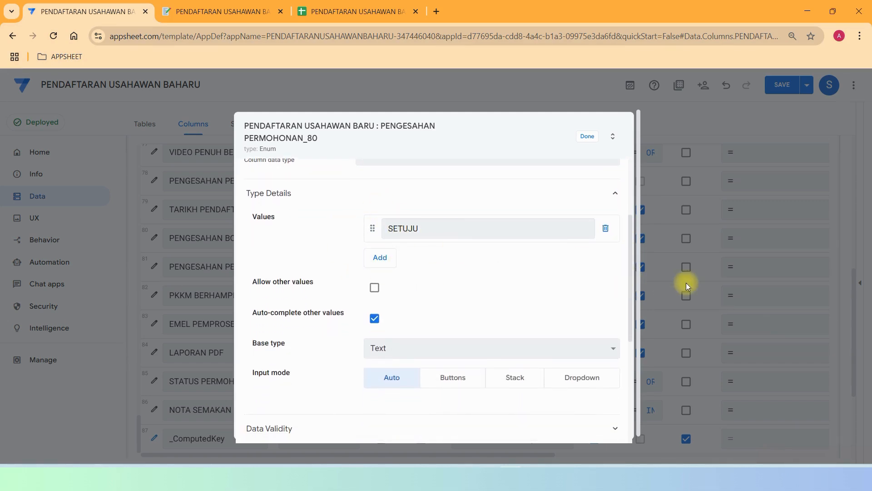
pyautogui.moveTo(630, 310); pyautogui.dragTo(636, 393)
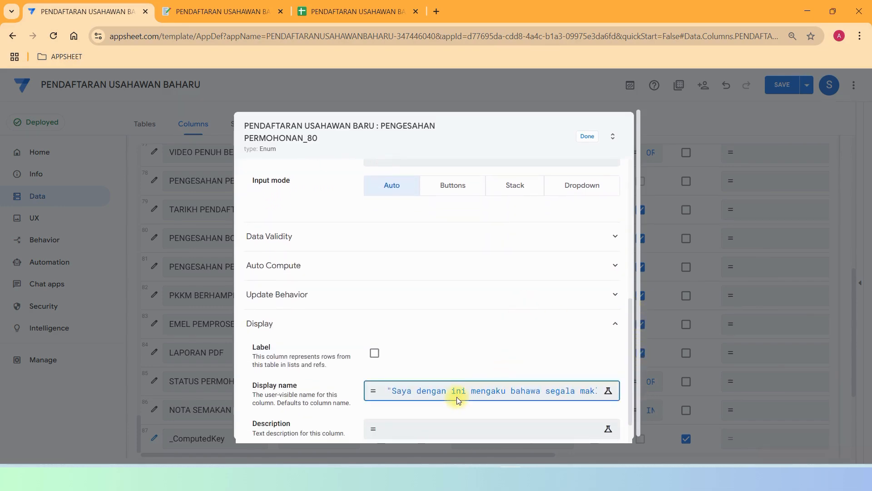
pyautogui.click(458, 401)
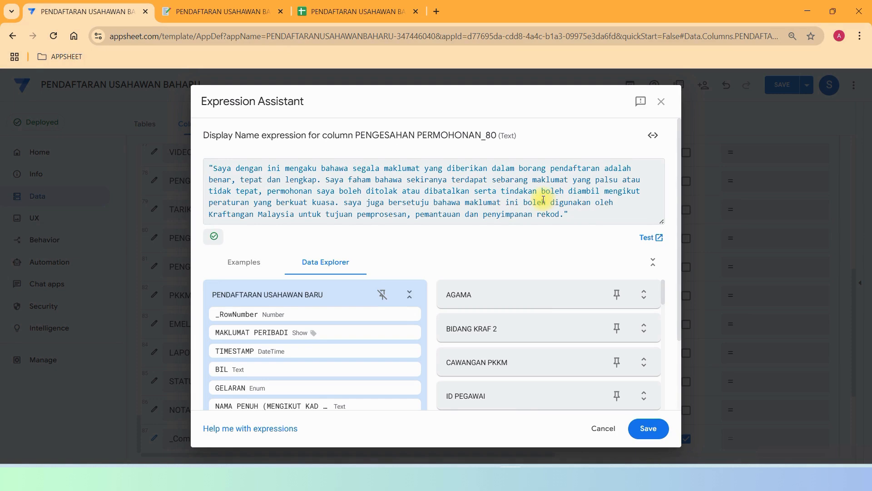
pyautogui.moveTo(580, 218); pyautogui.dragTo(157, 162)
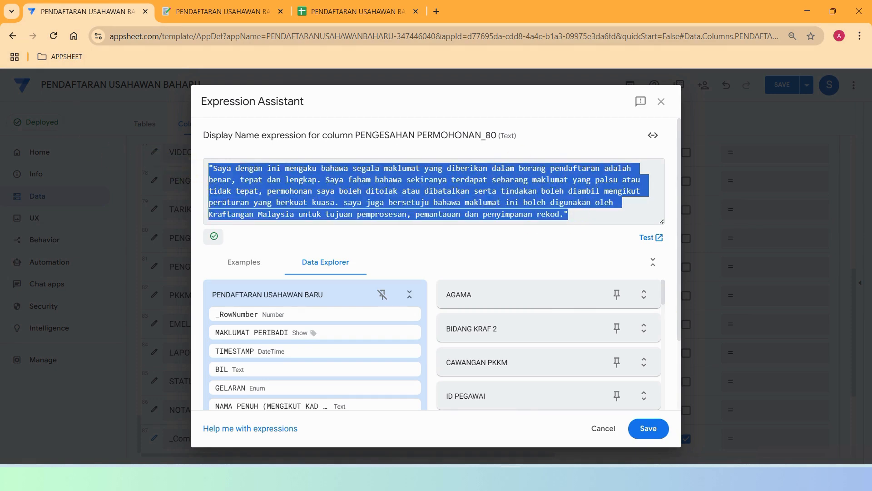
pyautogui.click(604, 429)
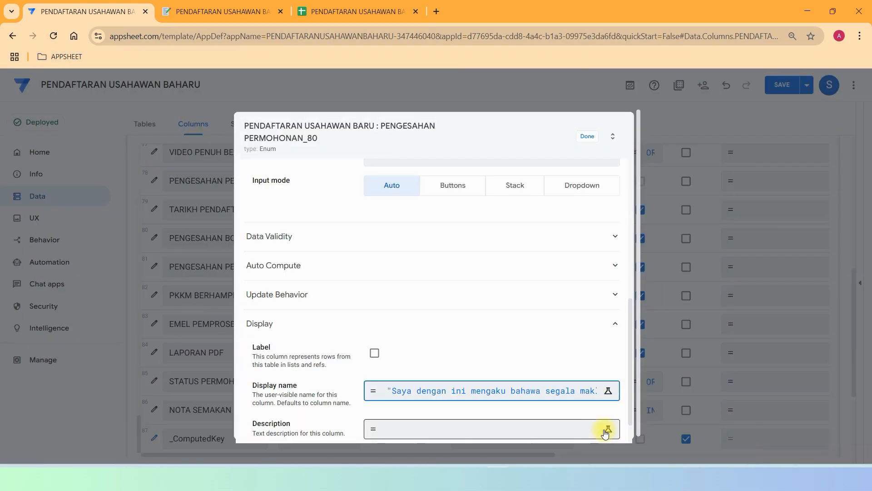
pyautogui.click(587, 135)
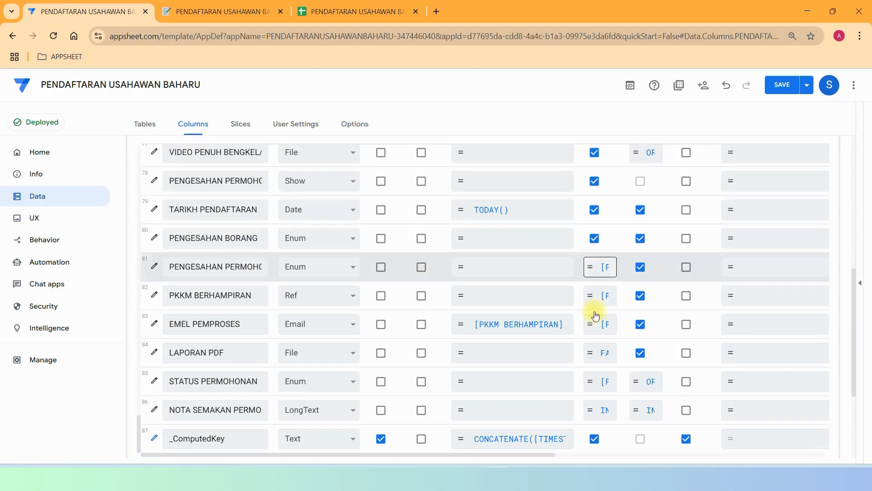
pyautogui.click(153, 296)
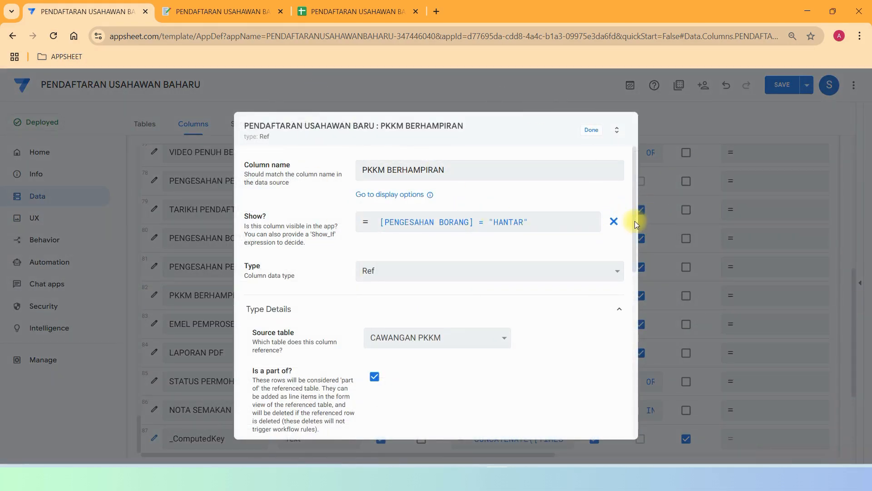
pyautogui.moveTo(634, 220); pyautogui.dragTo(624, 281)
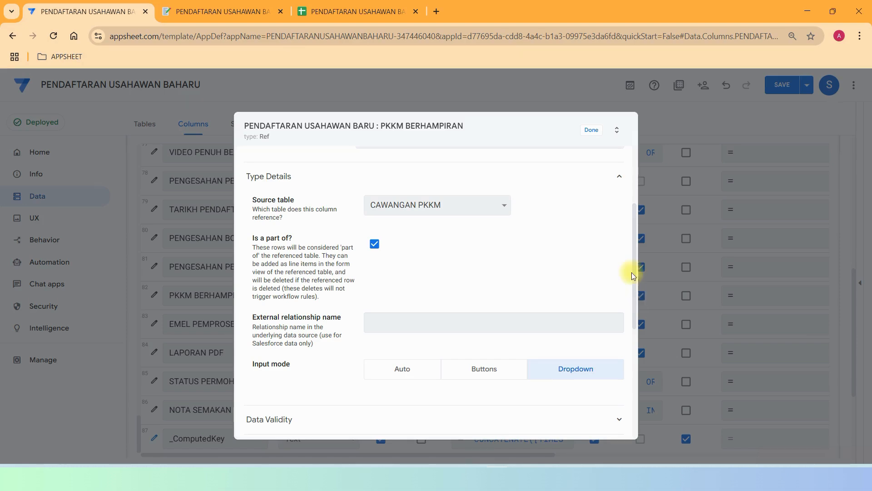
pyautogui.scroll(-5, 580, 272)
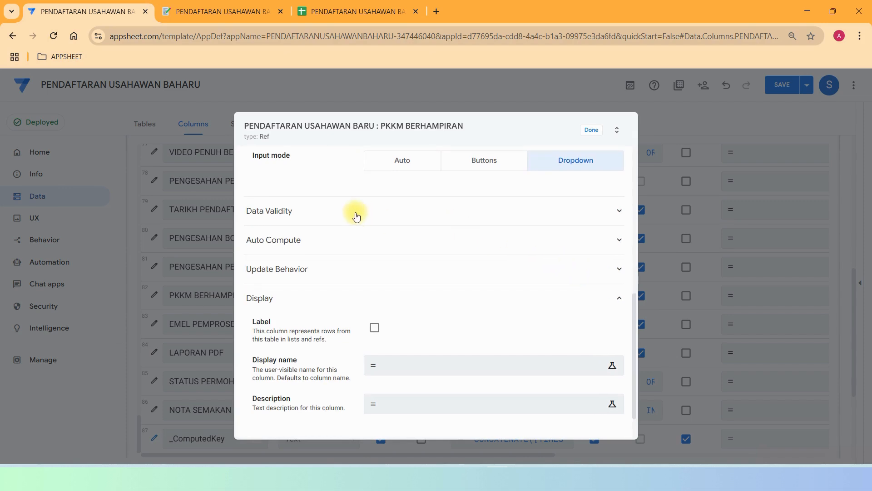
pyautogui.click(356, 214)
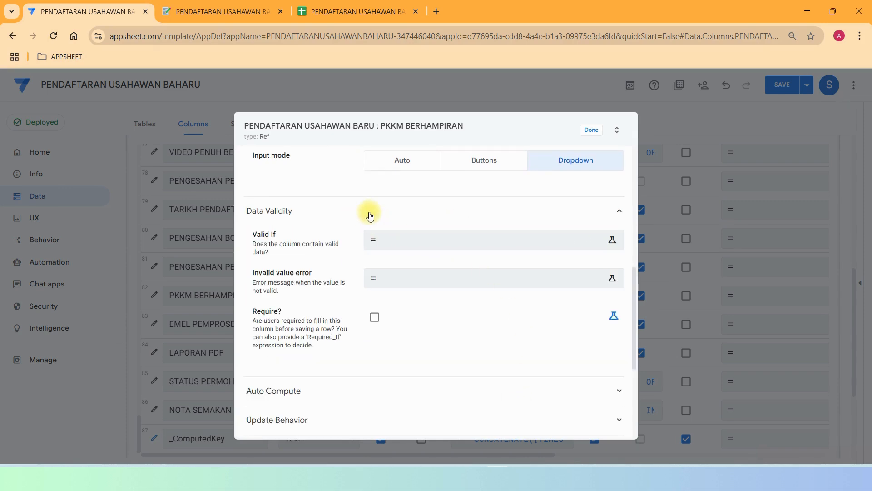
pyautogui.click(369, 214)
pyautogui.click(433, 249)
pyautogui.click(433, 249)
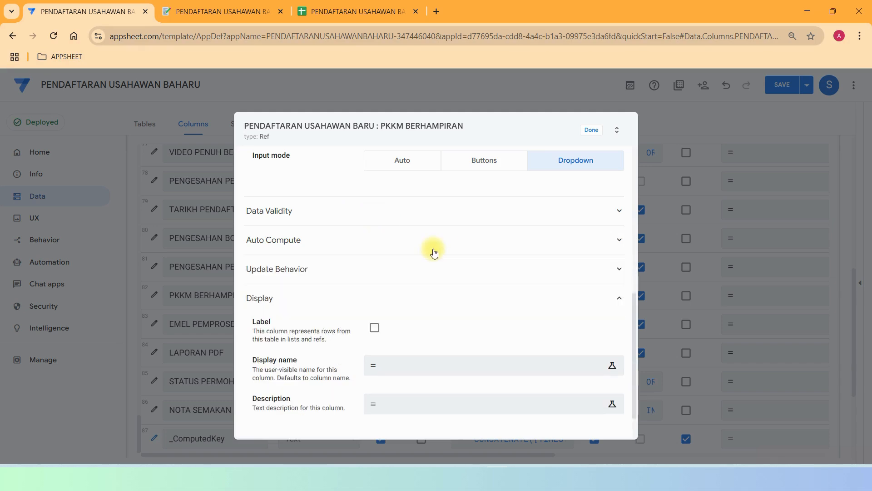
pyautogui.scroll(-1, 509, 243)
pyautogui.scroll(10, 511, 245)
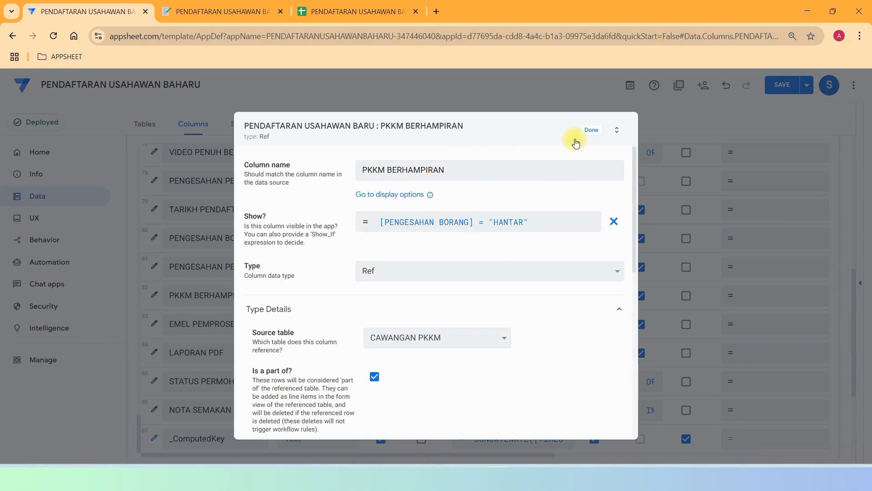
pyautogui.click(592, 132)
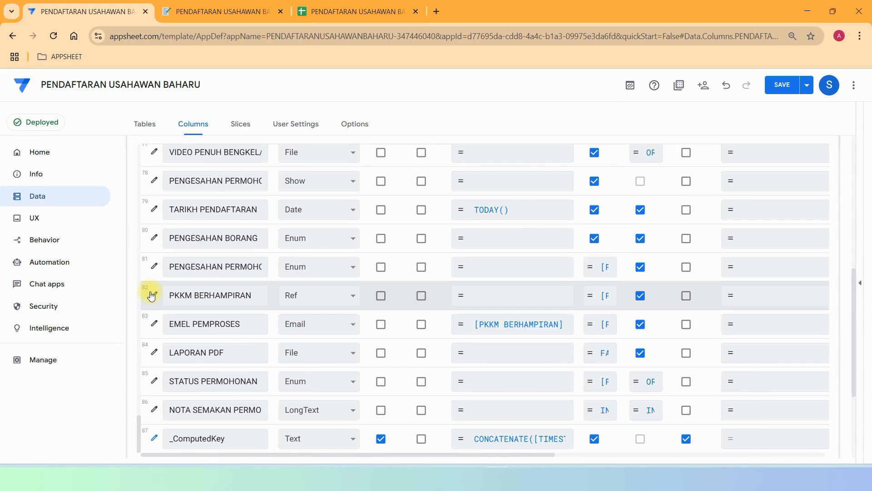
pyautogui.click(153, 323)
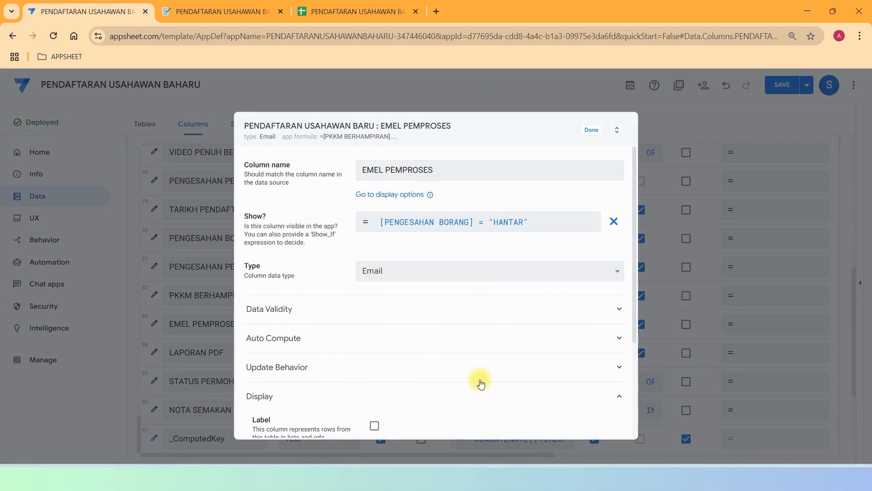
pyautogui.click(588, 132)
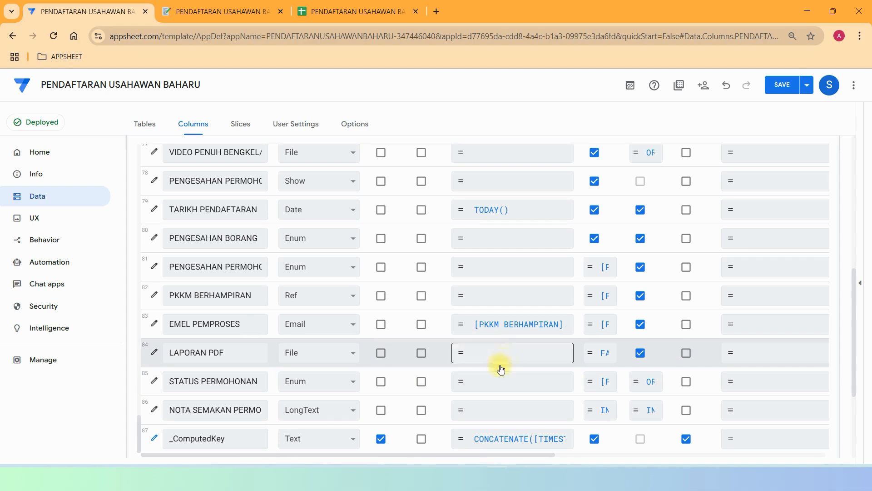
pyautogui.click(166, 358)
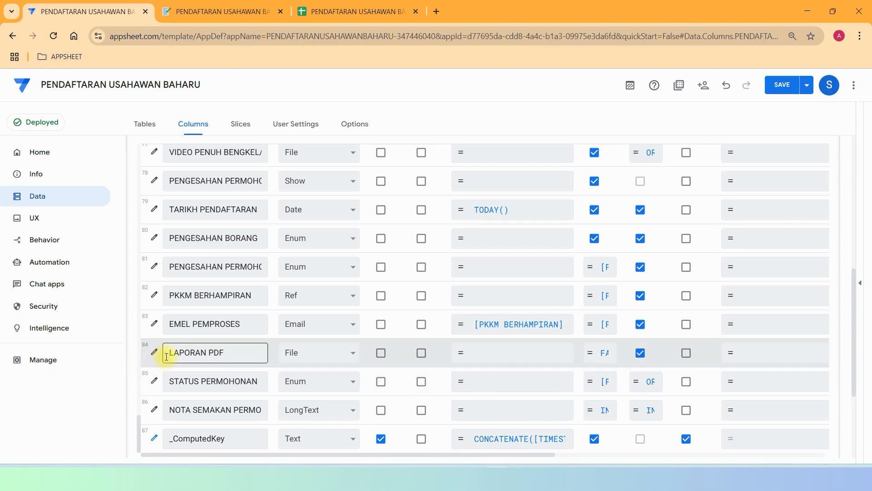
# Review STATUS PERMOHONAN's Enum type, its six status values and Text base type, then close it.
pyautogui.click(153, 383)
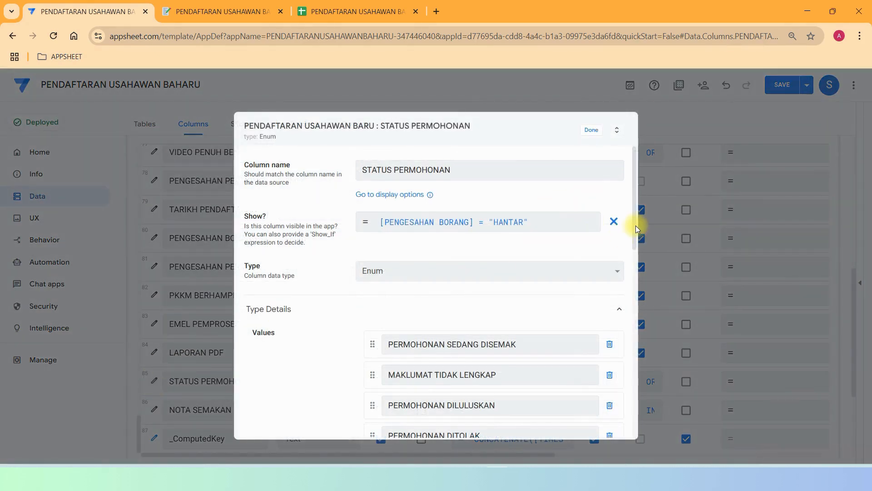
pyautogui.tripleClick(638, 247)
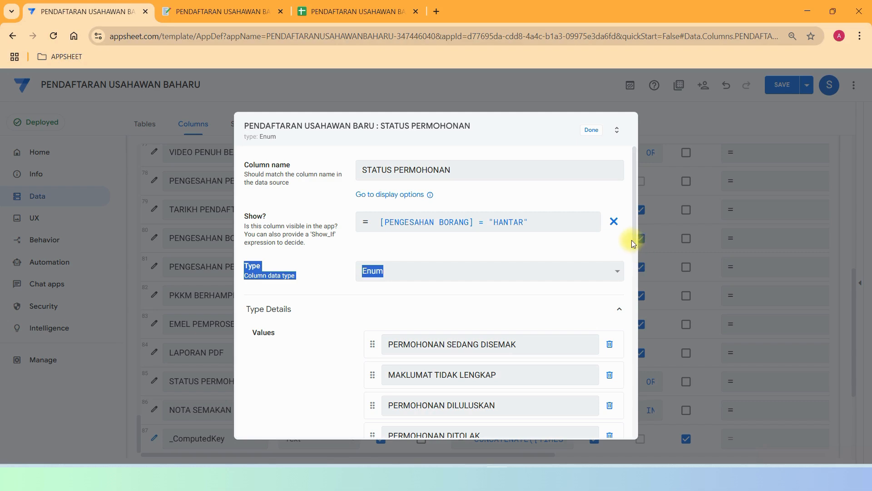
pyautogui.moveTo(636, 239); pyautogui.dragTo(650, 295)
pyautogui.click(425, 190)
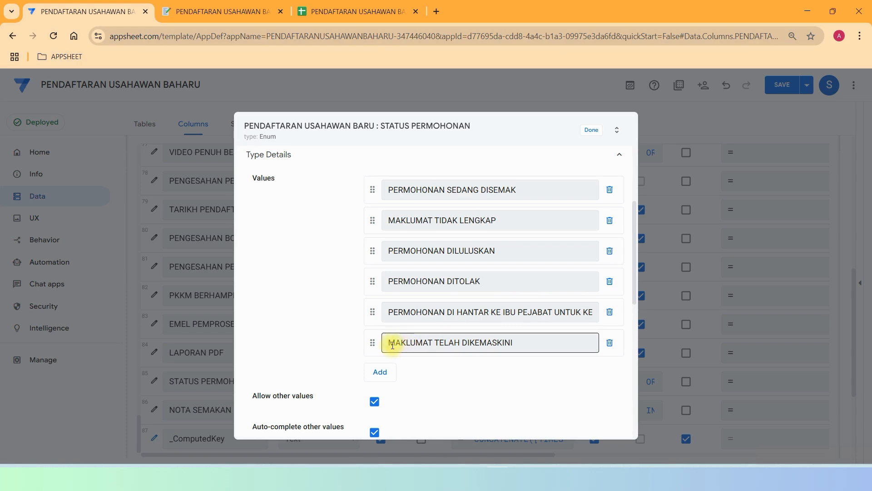
pyautogui.scroll(1, 564, 295)
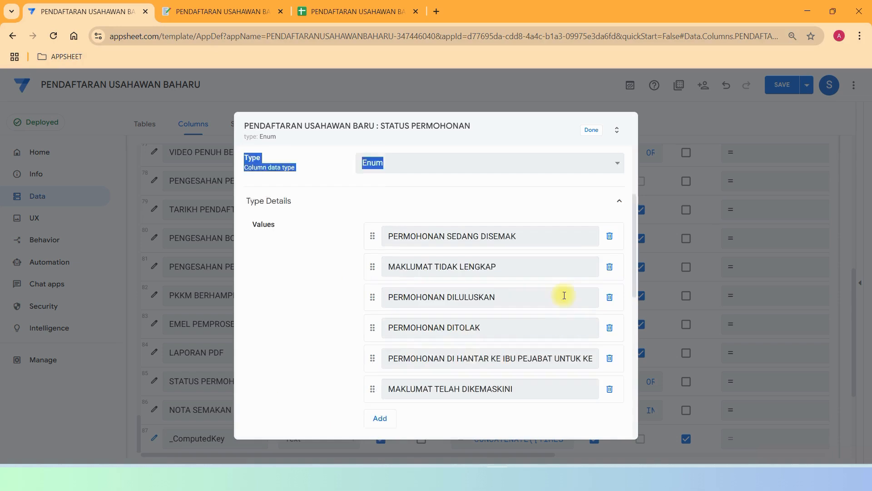
pyautogui.scroll(2, 564, 295)
pyautogui.scroll(-4, 516, 282)
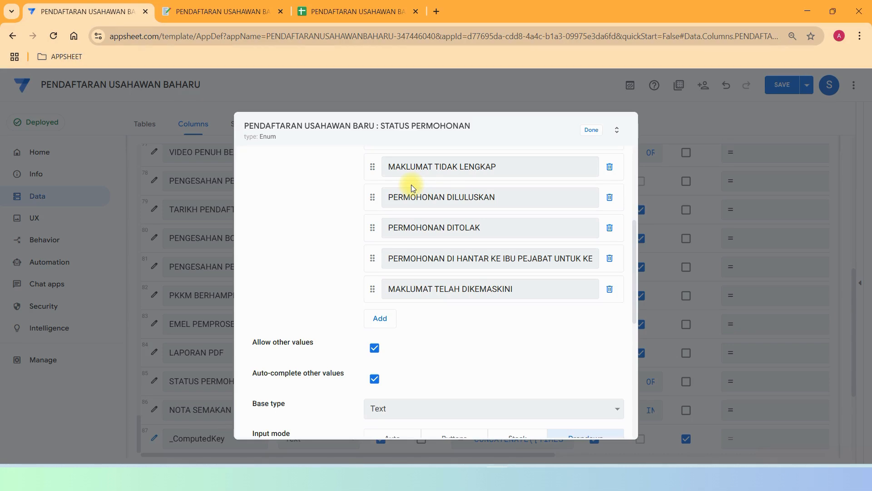
pyautogui.click(590, 129)
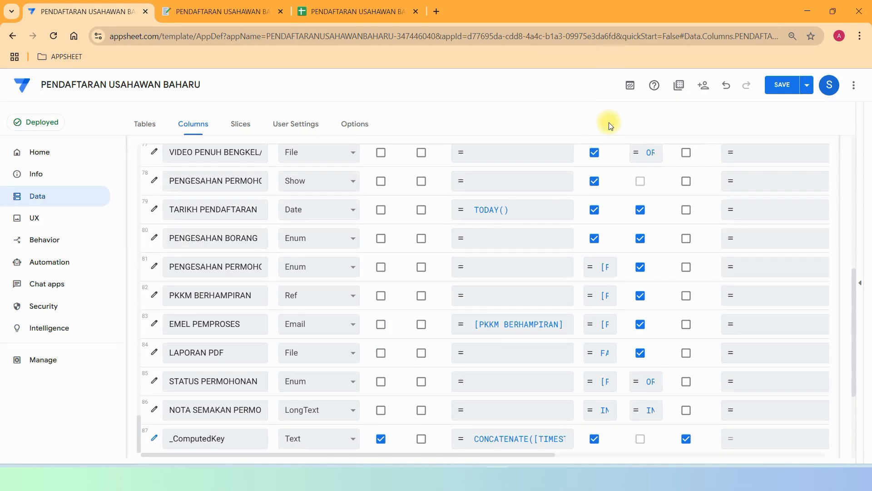
# Check NOTA SEMAKAN PERMOHONAN's Show? condition: status MAKLUMAT TIDAK LENGKAP or PERMOHONAN DITOLAK.
pyautogui.click(154, 409)
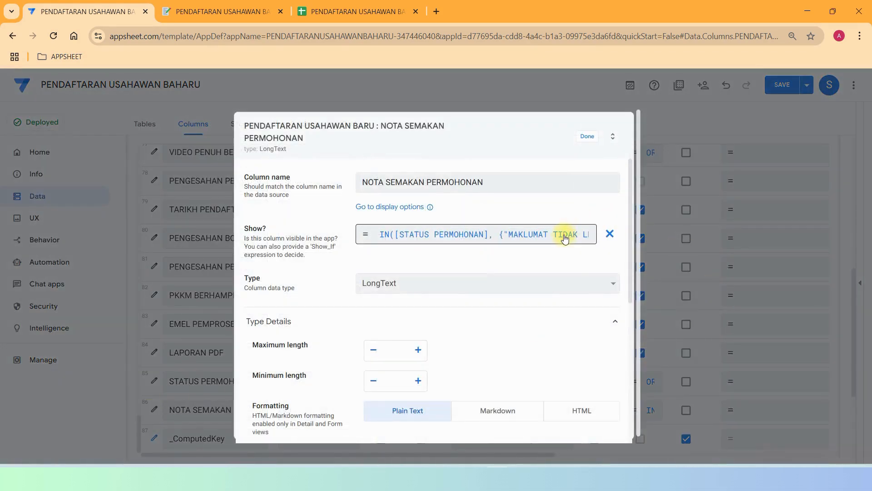
pyautogui.click(565, 236)
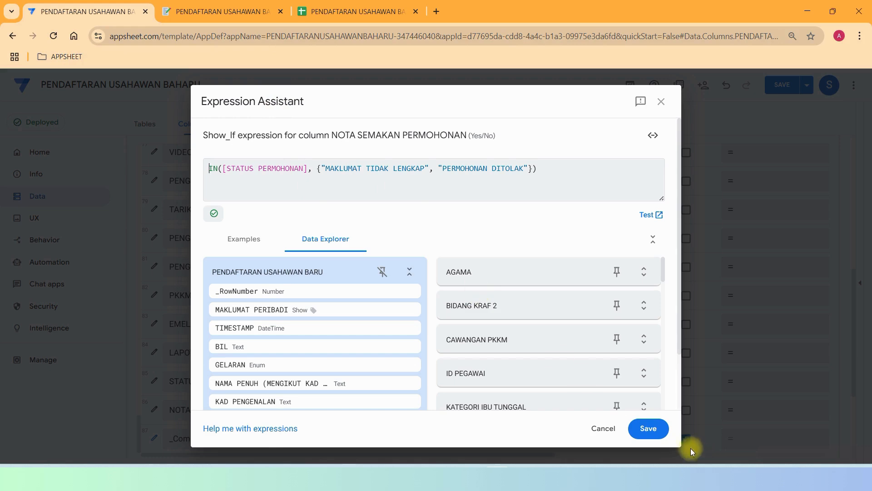
pyautogui.click(642, 429)
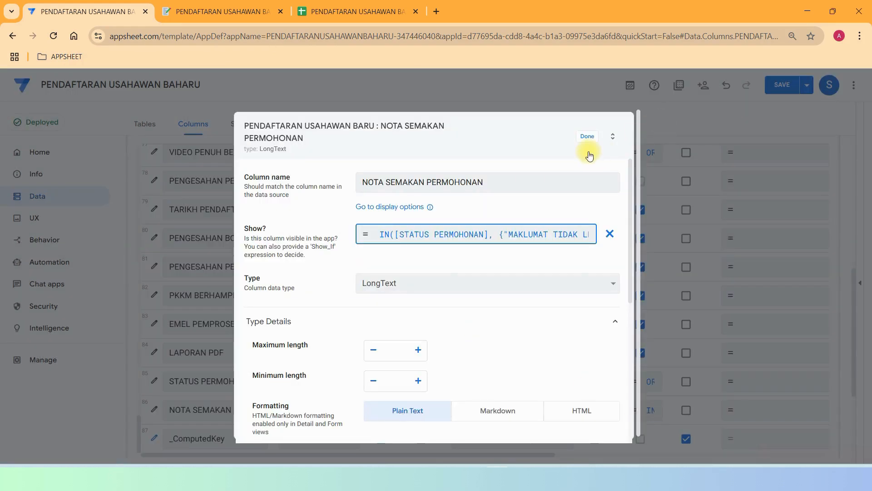
pyautogui.click(587, 136)
# Scroll through PENDAFTARAN USAHAWAN BARU's 87 columns, then collapse it to show every table card.
pyautogui.scroll(-3, 288, 276)
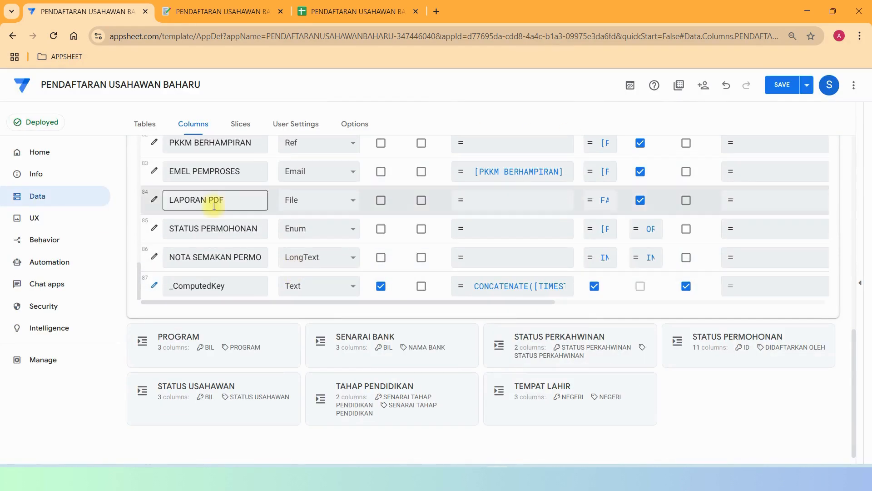
pyautogui.scroll(20, 546, 233)
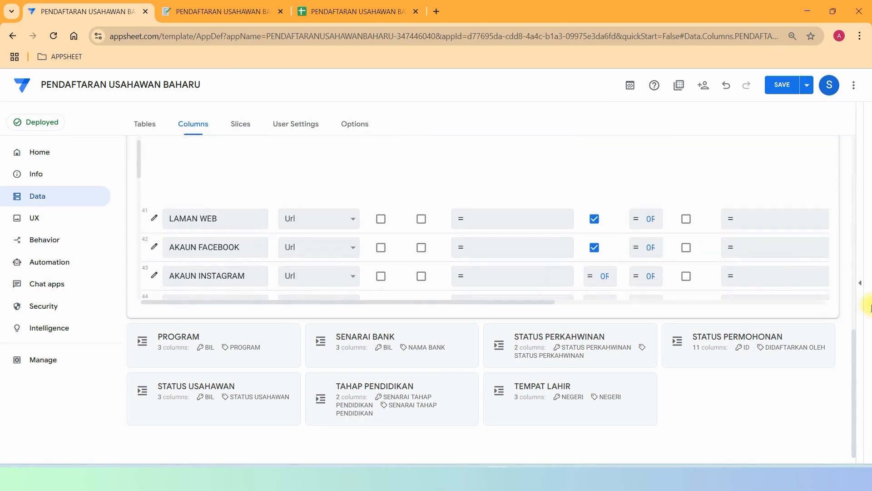
pyautogui.moveTo(853, 341); pyautogui.dragTo(863, 283)
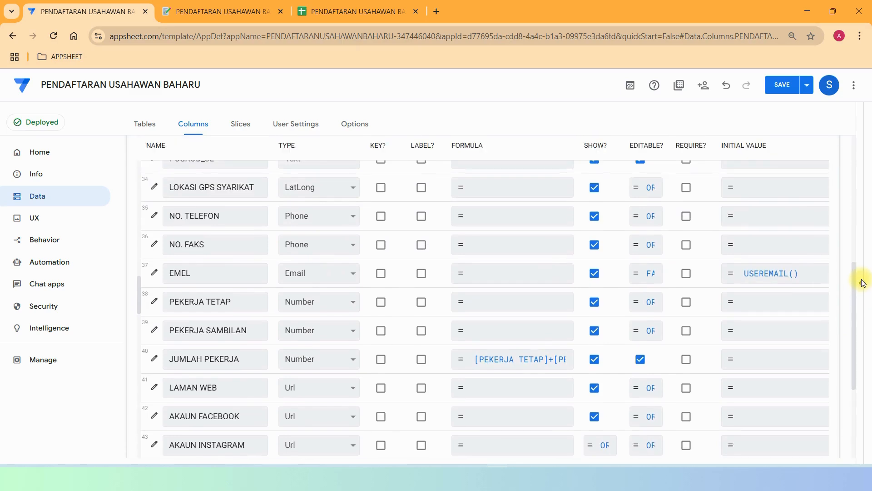
pyautogui.scroll(15, 380, 295)
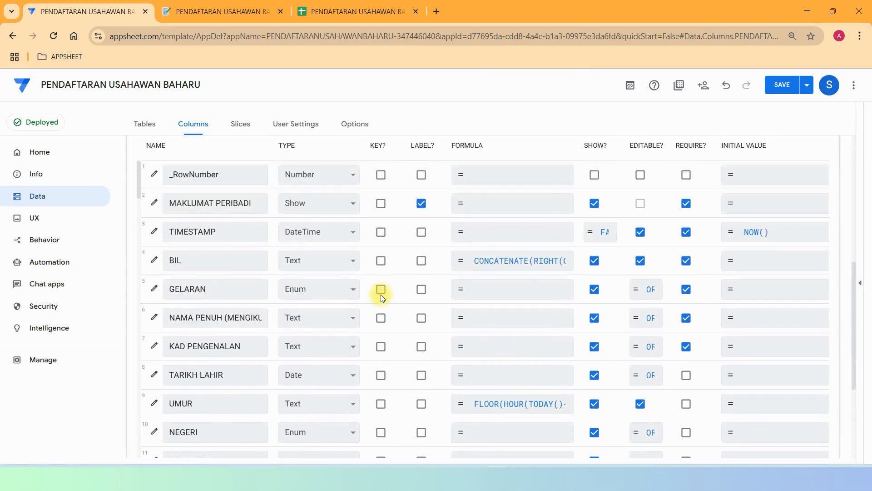
pyautogui.scroll(5, 380, 294)
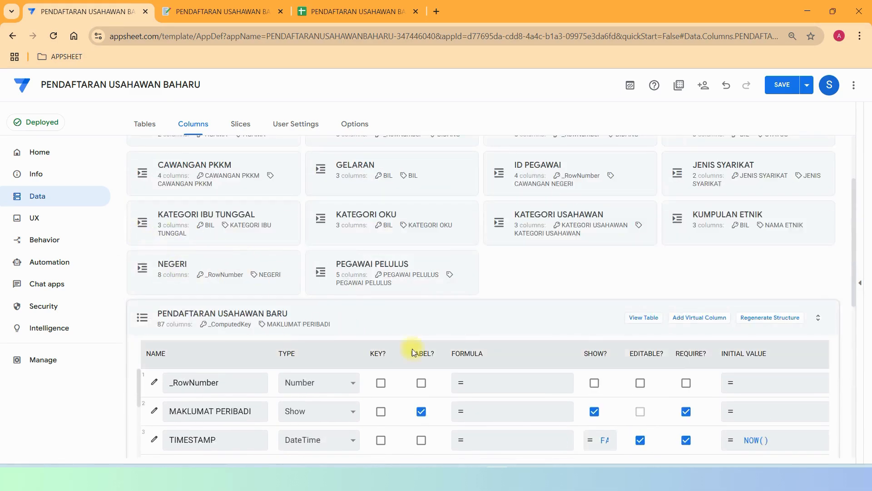
pyautogui.scroll(-5, 671, 354)
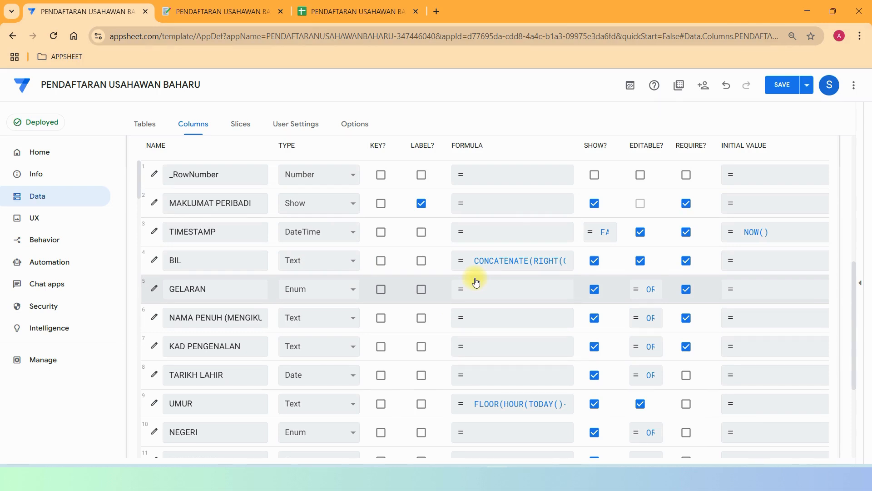
pyautogui.scroll(7, 140, 276)
pyautogui.scroll(-5, 141, 279)
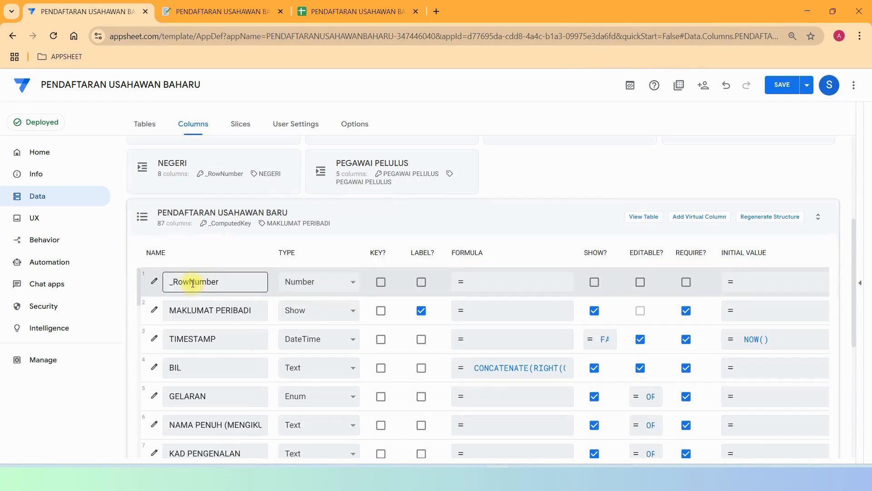
pyautogui.click(191, 217)
pyautogui.scroll(2, 586, 318)
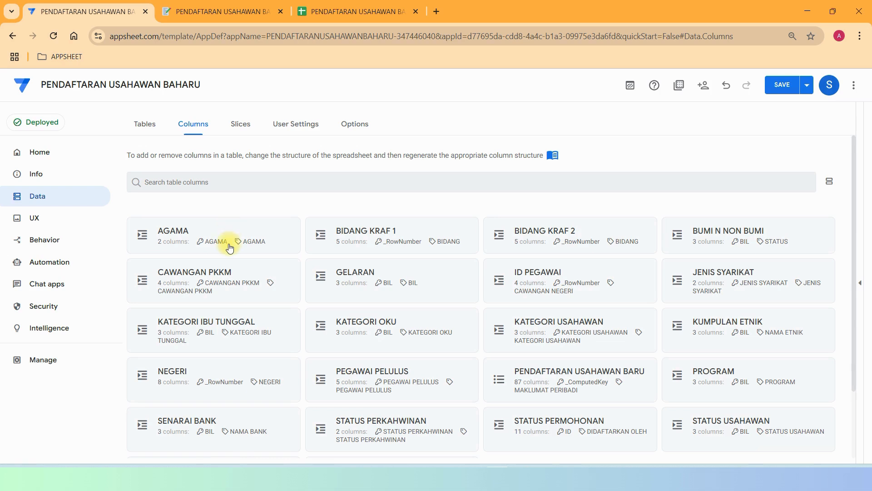
# Open the AGAMA table's source spreadsheet and close it again.
pyautogui.click(165, 230)
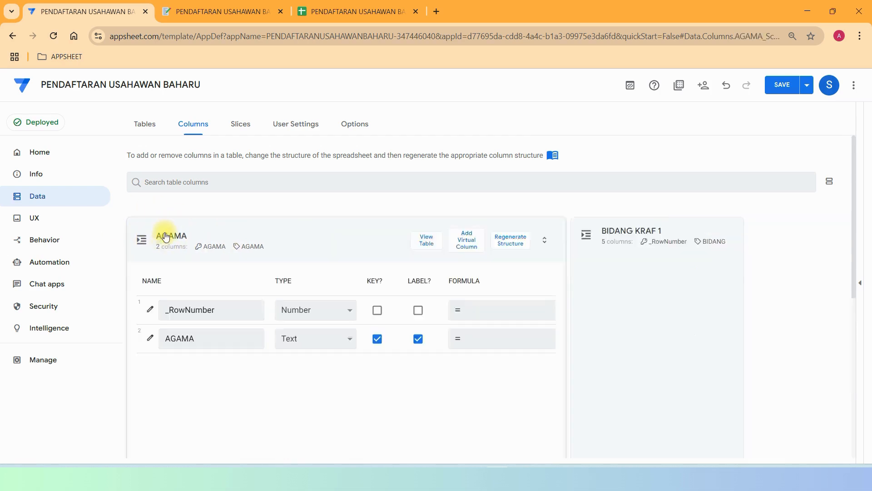
pyautogui.click(636, 153)
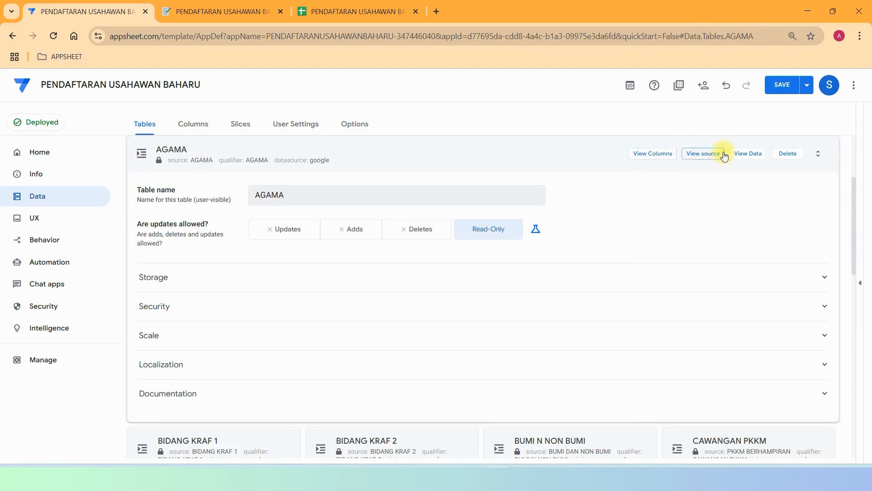
pyautogui.click(714, 154)
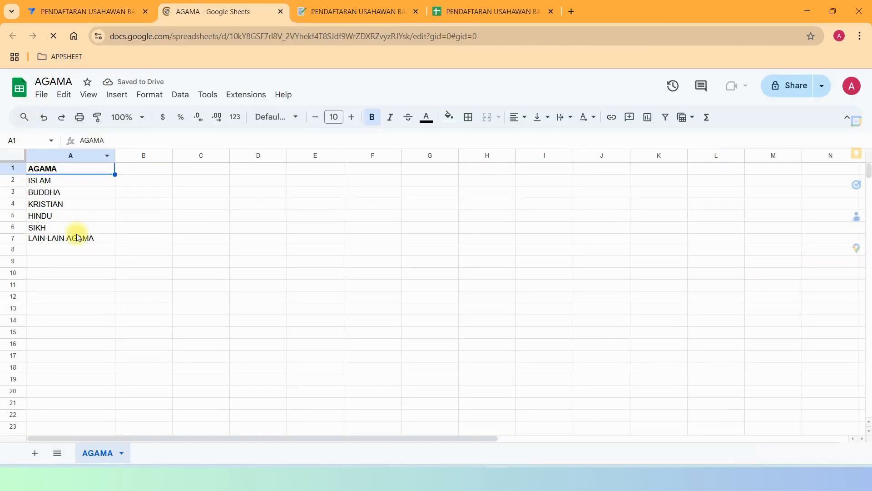
pyautogui.click(281, 13)
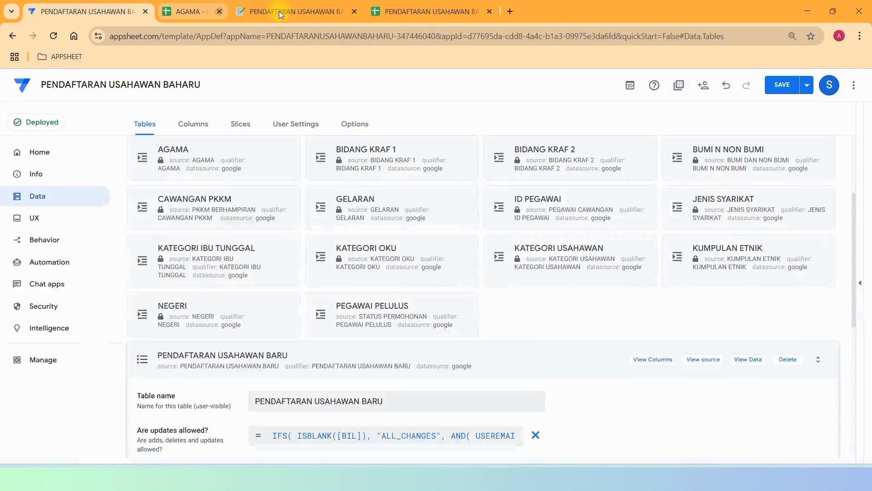
# Inspect the BIDANG KRAF 1 sheet's first row (TEKSTIL, BATIK, BATIK CANTING), then close it.
pyautogui.click(386, 153)
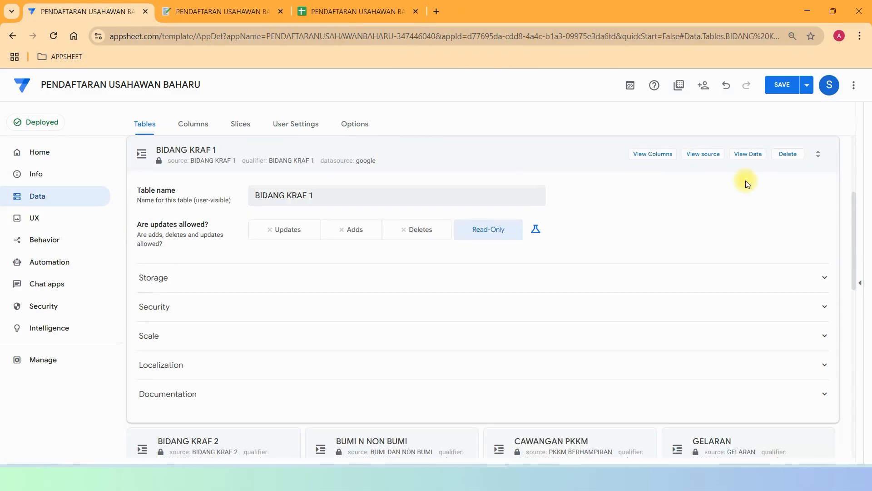
pyautogui.click(714, 154)
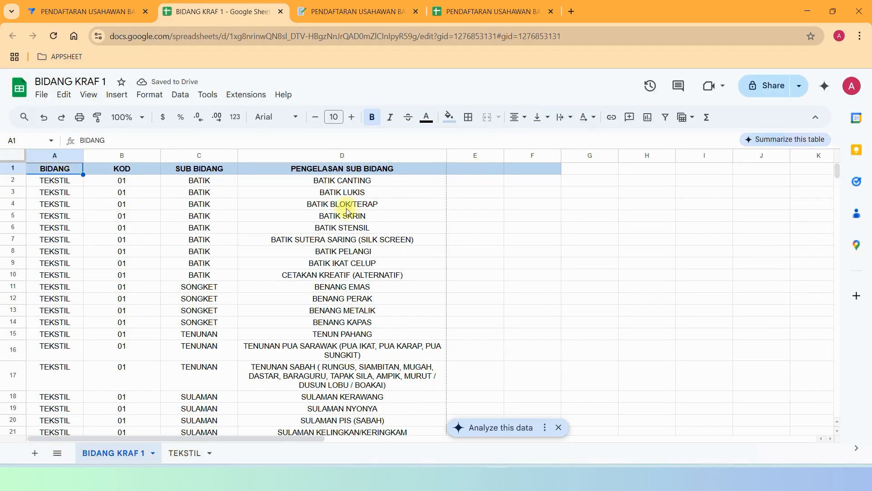
pyautogui.click(50, 184)
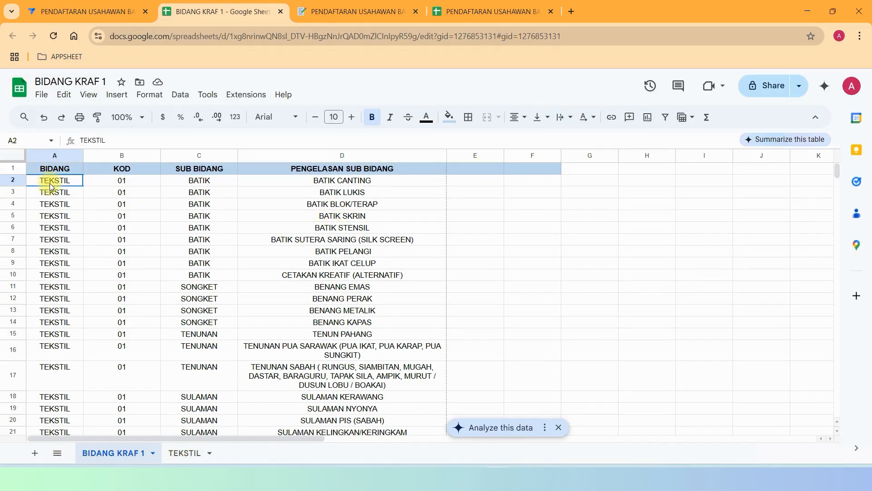
pyautogui.click(117, 182)
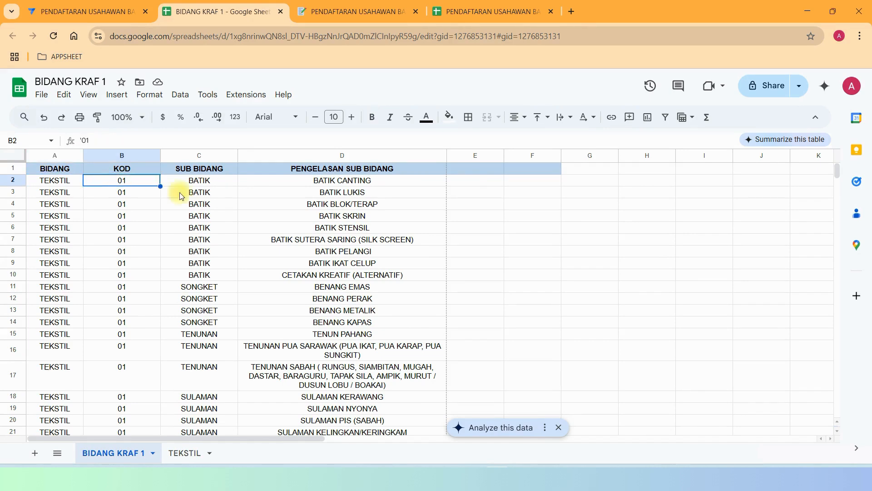
pyautogui.click(211, 184)
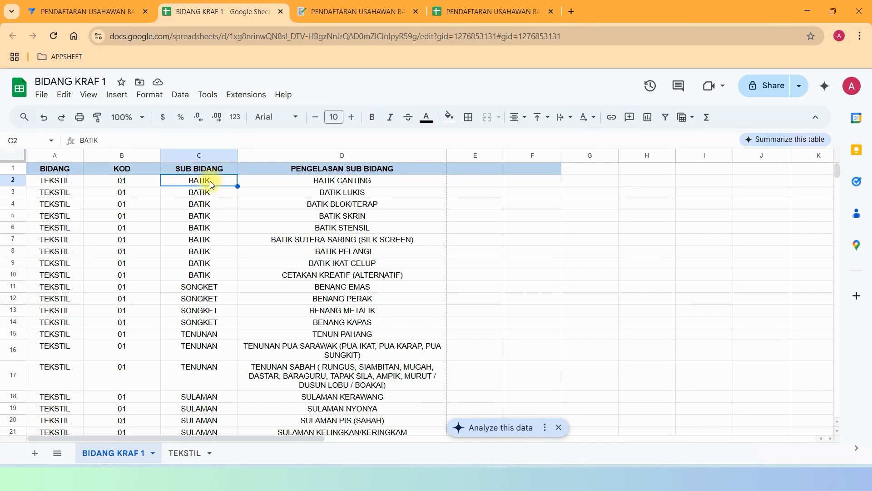
pyautogui.click(354, 187)
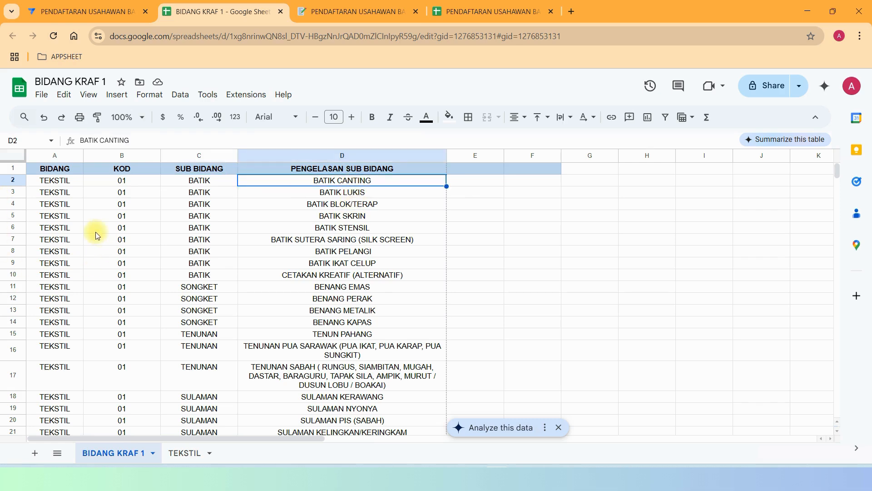
pyautogui.scroll(-20, 142, 206)
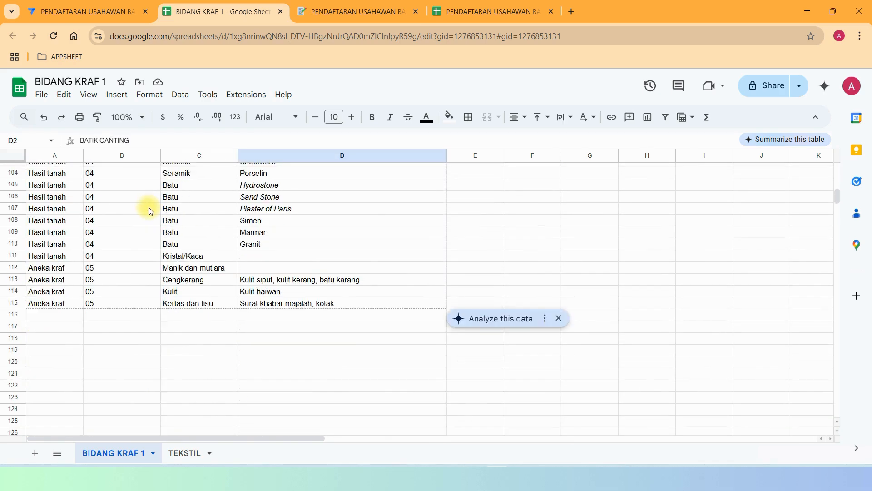
pyautogui.scroll(20, 154, 209)
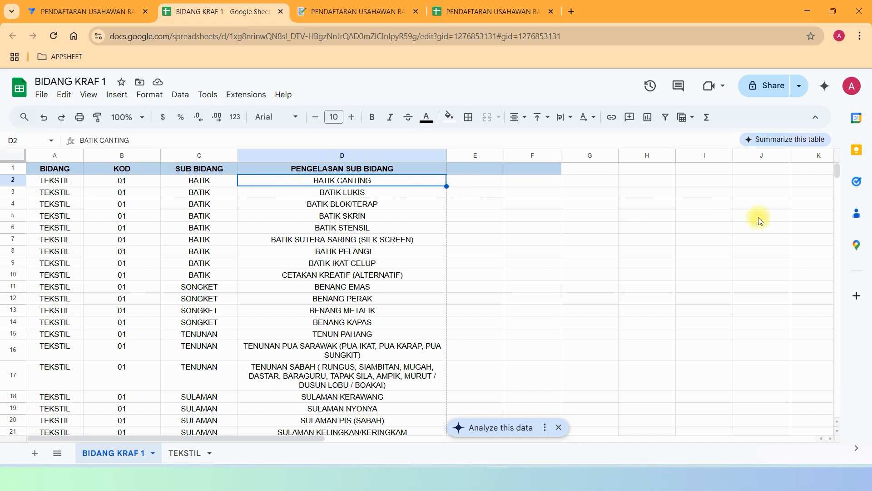
pyautogui.click(280, 12)
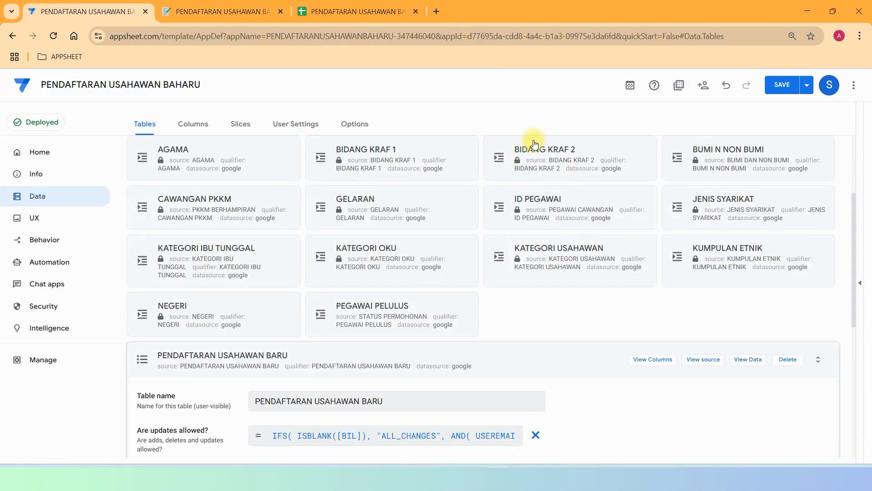
pyautogui.click(755, 153)
pyautogui.click(690, 154)
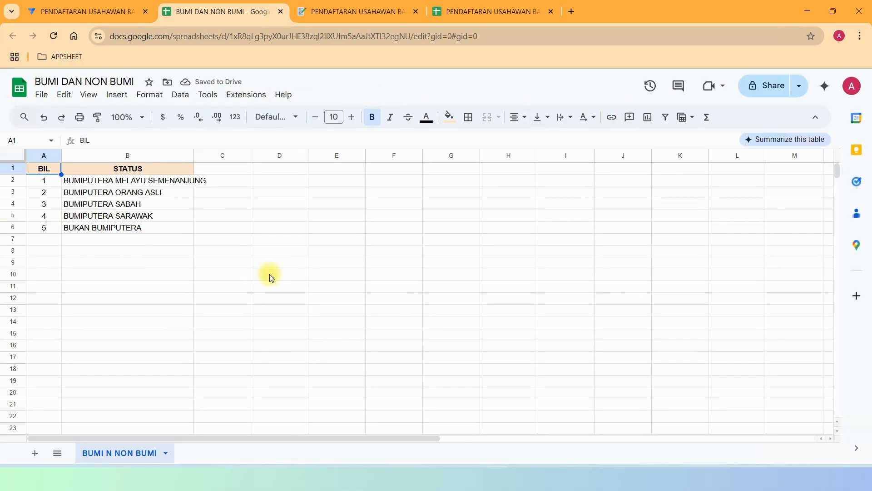
pyautogui.moveTo(41, 239); pyautogui.dragTo(140, 377)
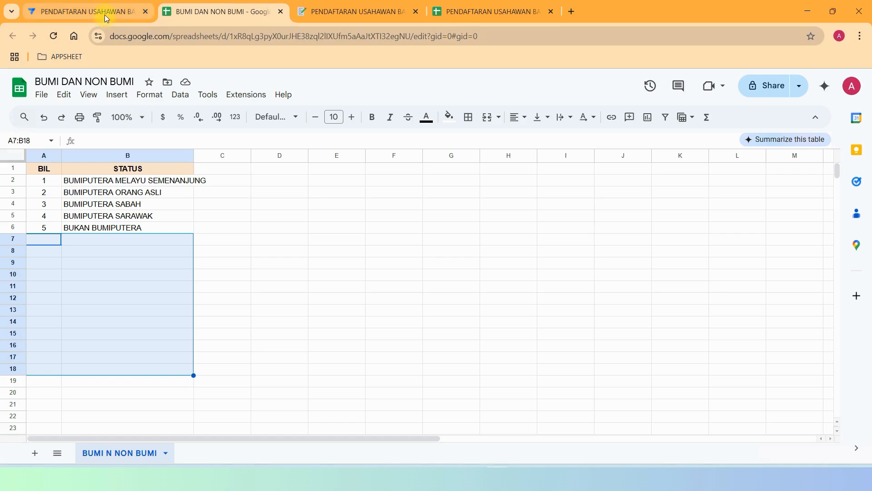
pyautogui.click(280, 13)
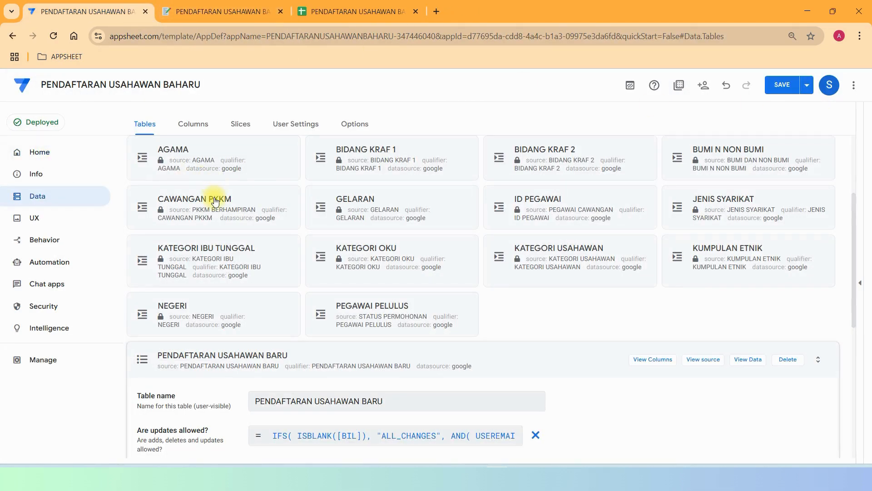
pyautogui.click(215, 202)
pyautogui.click(706, 155)
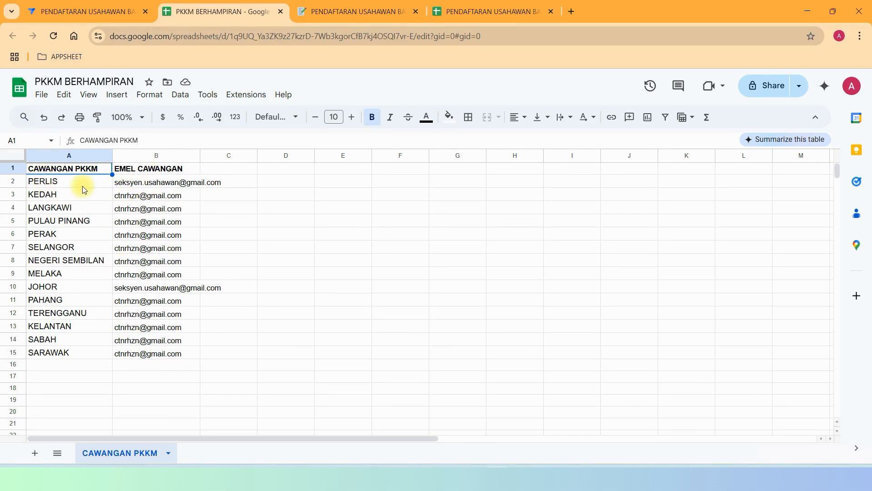
pyautogui.click(132, 186)
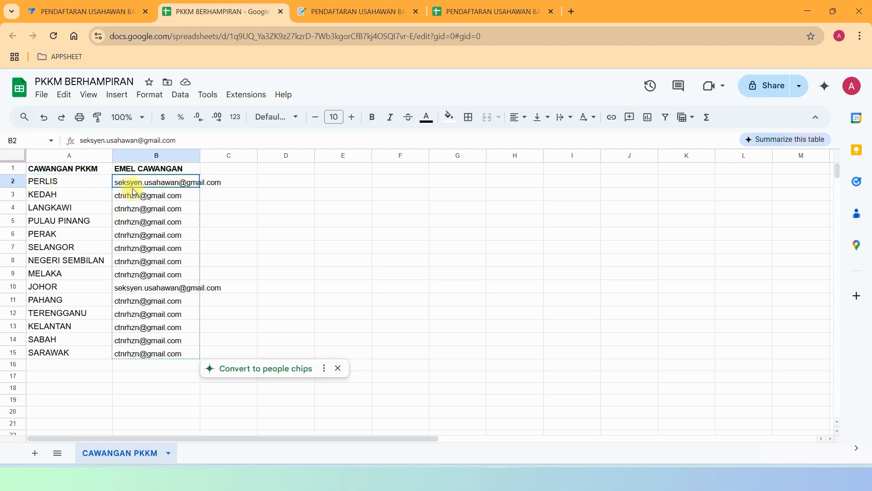
pyautogui.click(45, 181)
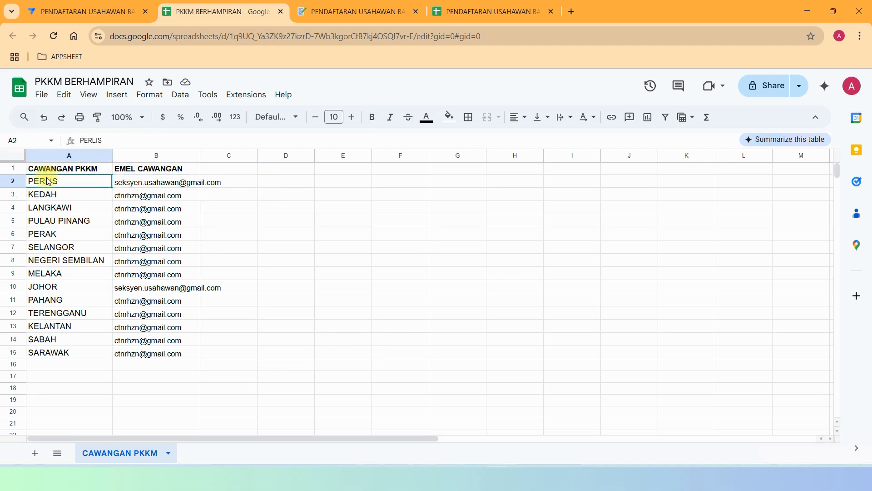
pyautogui.click(149, 184)
pyautogui.click(47, 200)
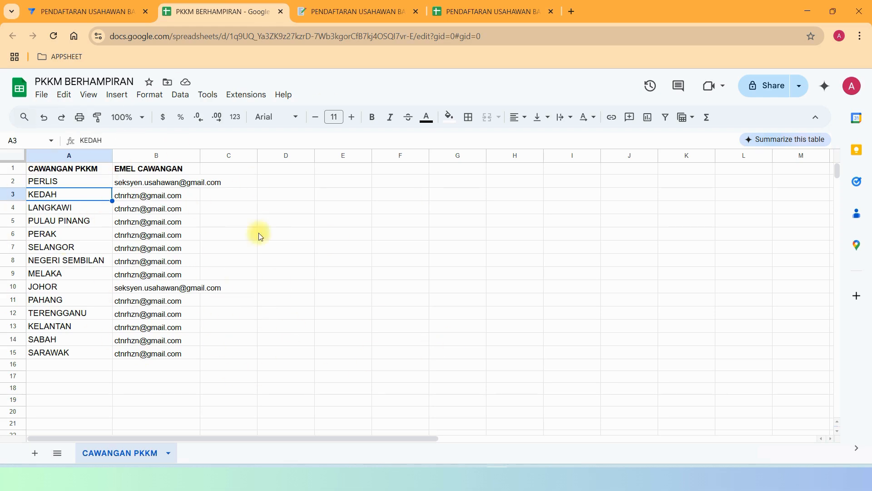
pyautogui.click(280, 13)
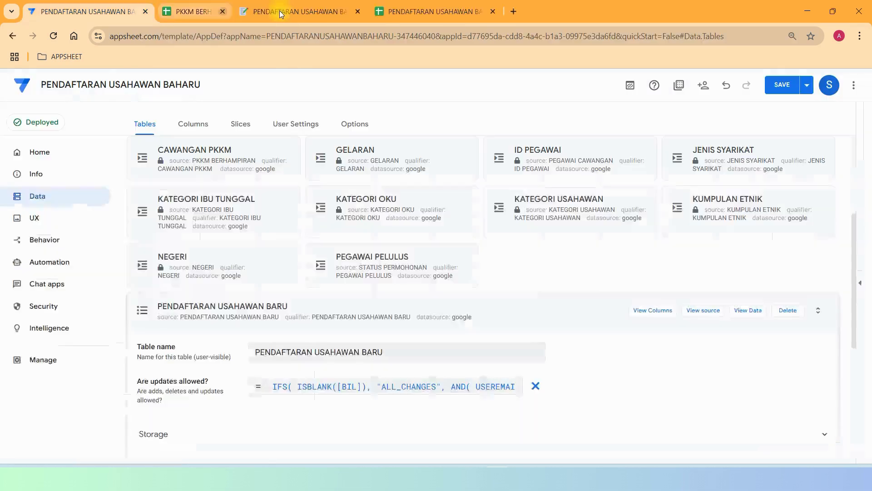
pyautogui.click(385, 155)
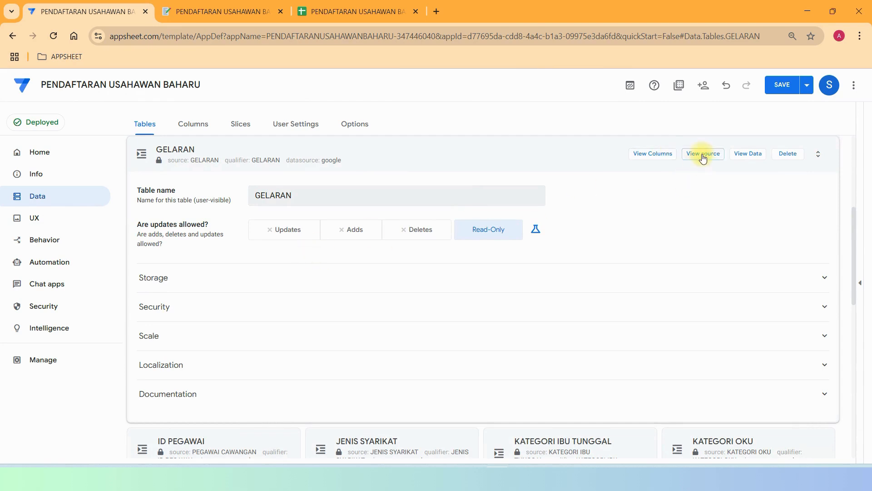
pyautogui.click(702, 155)
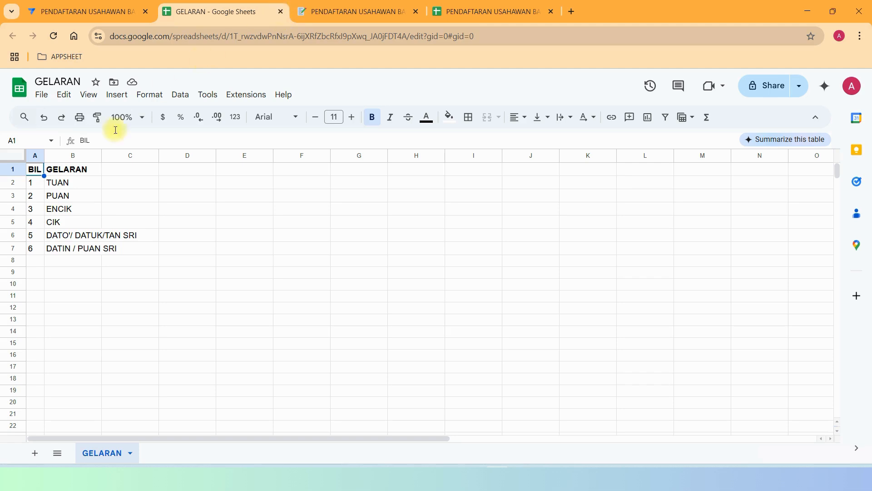
pyautogui.click(281, 12)
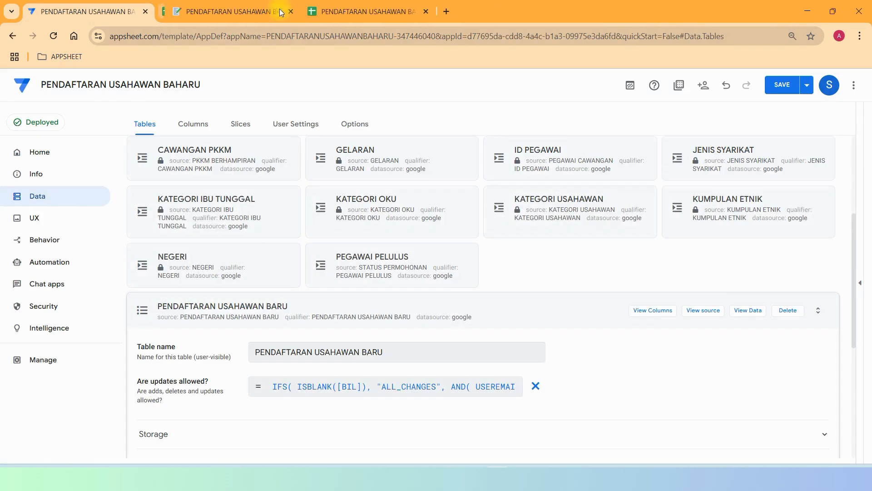
pyautogui.click(537, 151)
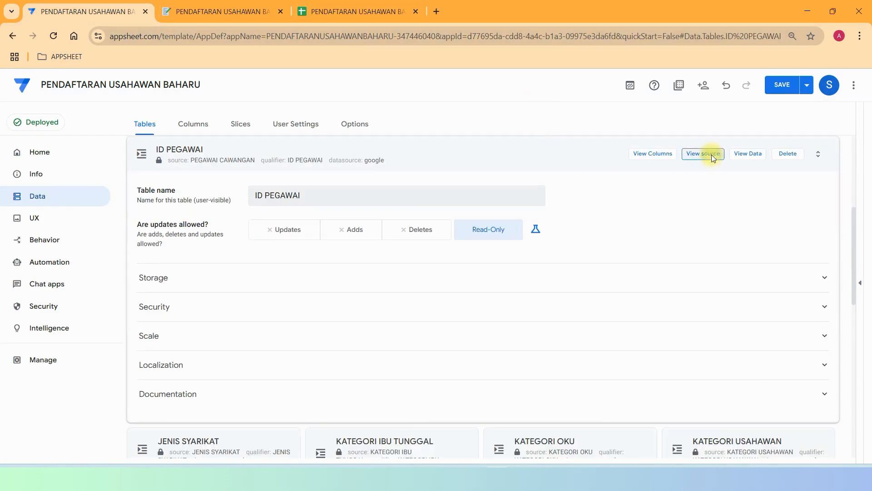
pyautogui.click(712, 158)
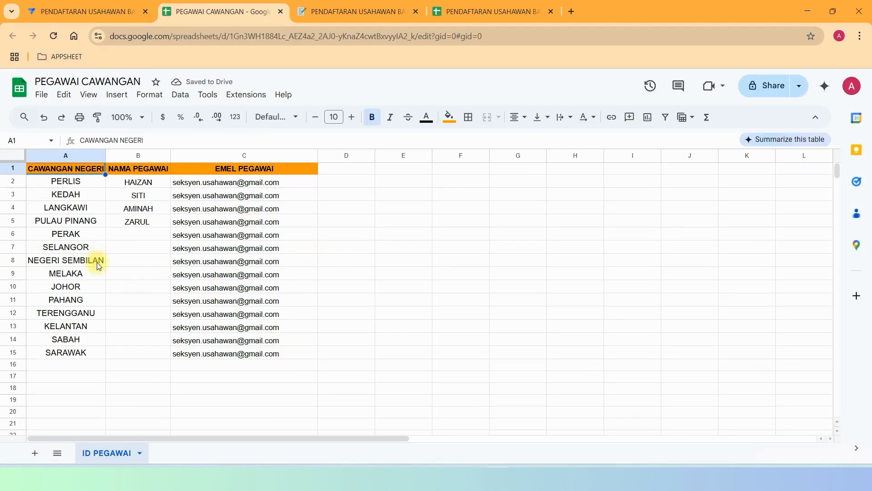
pyautogui.click(62, 193)
pyautogui.click(66, 182)
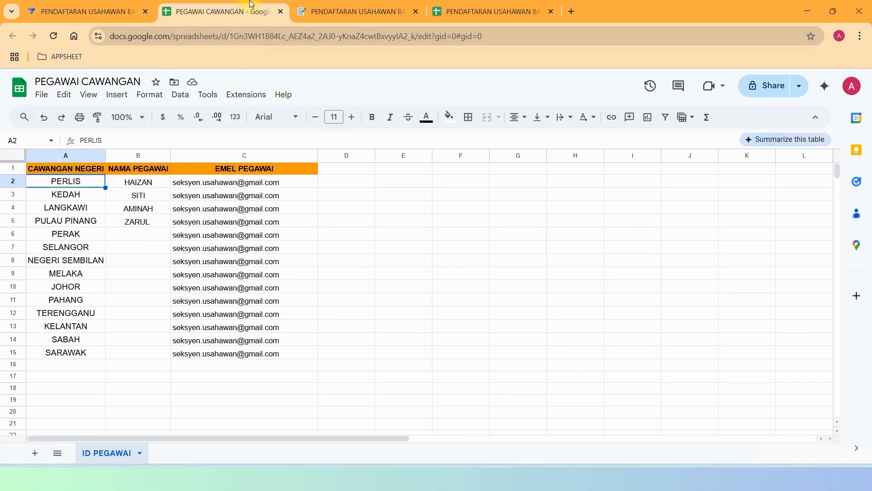
pyautogui.click(281, 12)
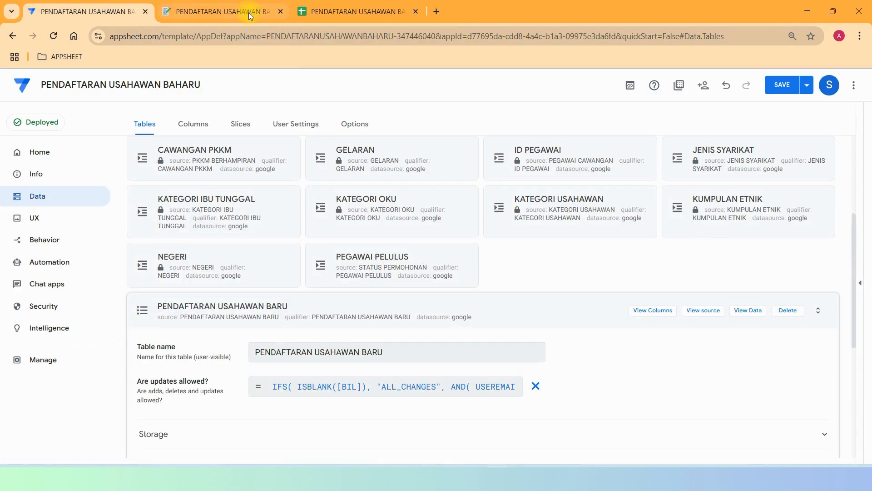
pyautogui.click(759, 161)
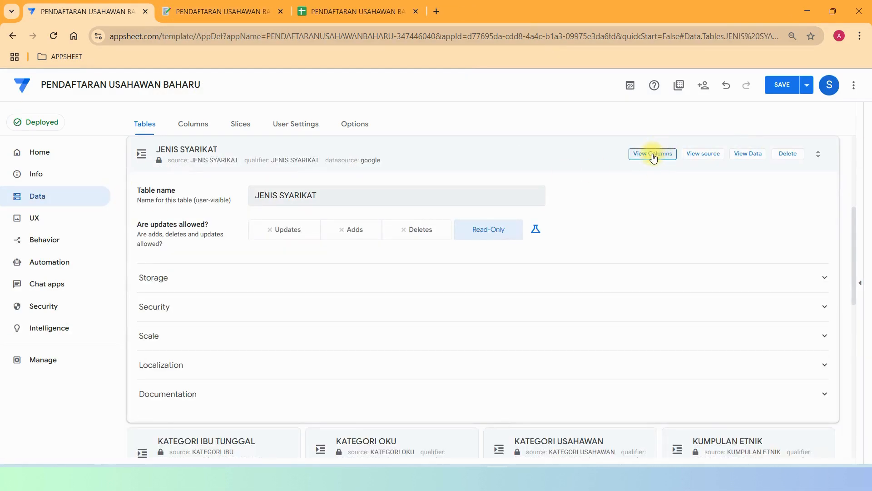
# Check JENIS SYARIKAT's columns and source spreadsheet list, then close the sheet.
pyautogui.click(653, 154)
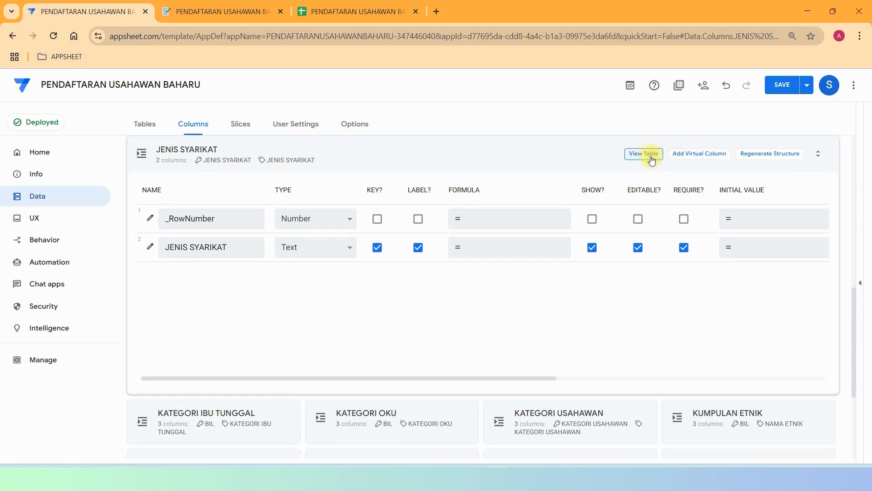
pyautogui.click(652, 157)
pyautogui.click(697, 156)
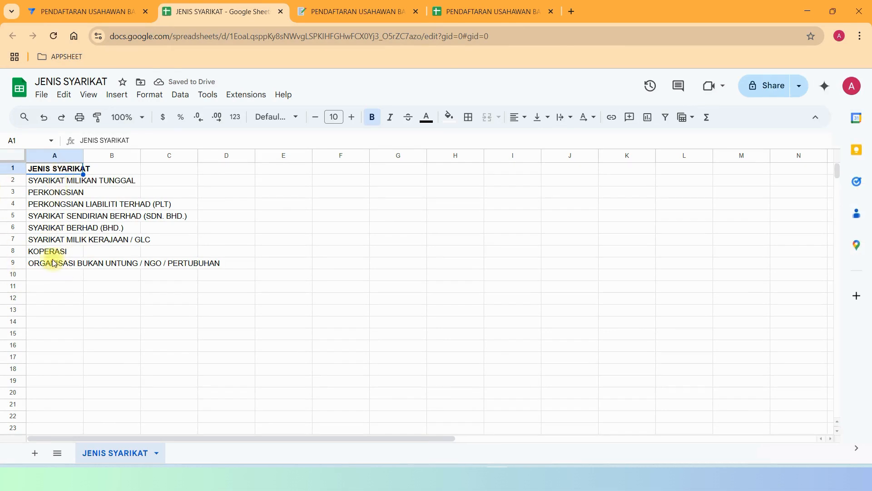
pyautogui.moveTo(44, 267); pyautogui.dragTo(51, 335)
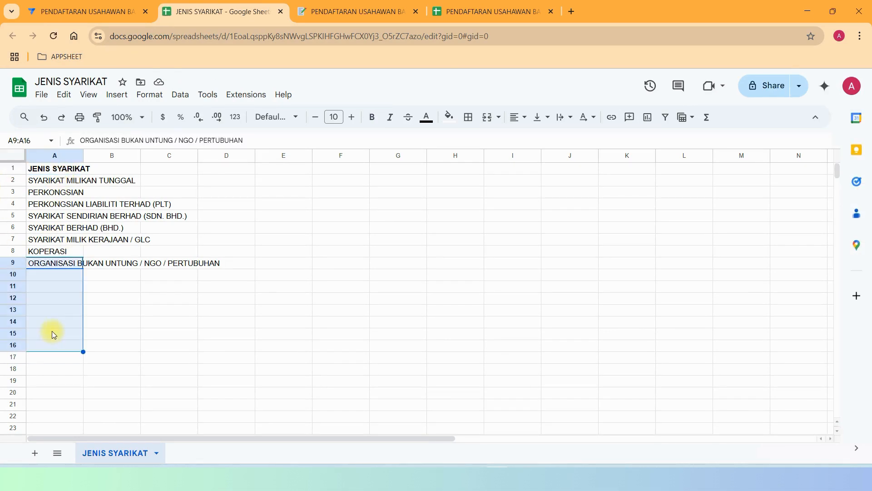
pyautogui.moveTo(45, 281); pyautogui.dragTo(47, 344)
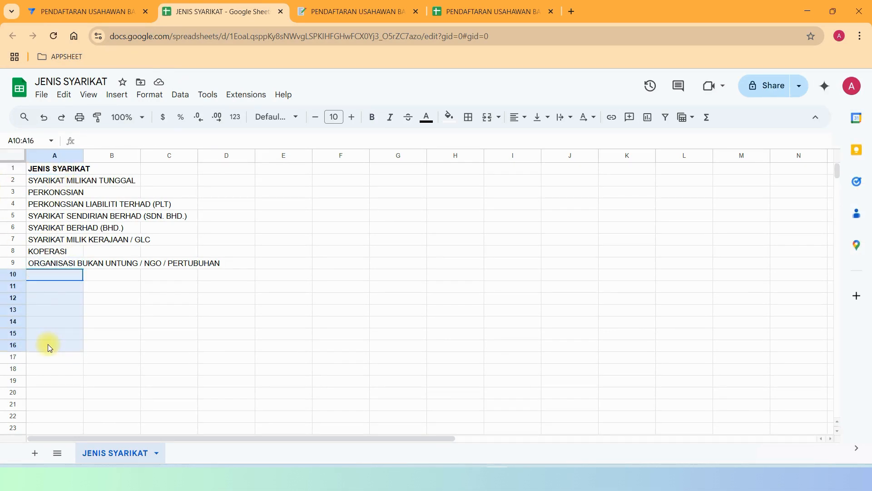
pyautogui.click(281, 12)
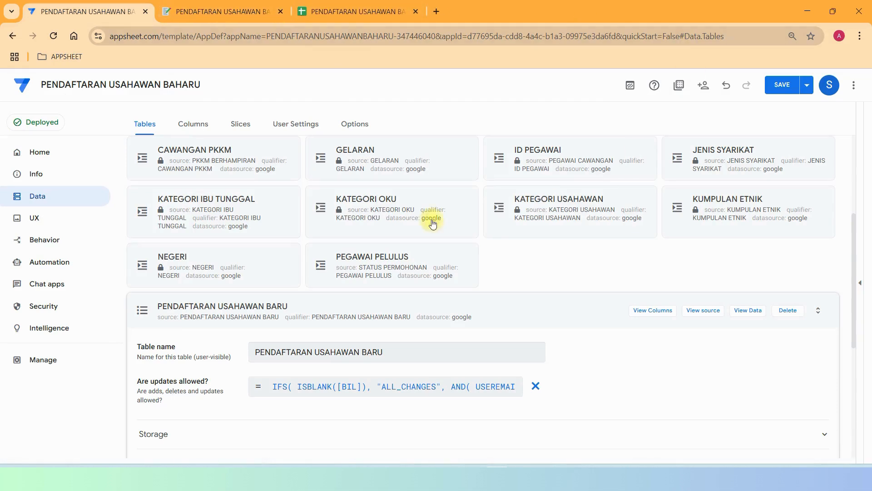
# Review the three category descriptions in KATEGORI IBU TUNGGAL's source spreadsheet, then close it.
pyautogui.click(185, 202)
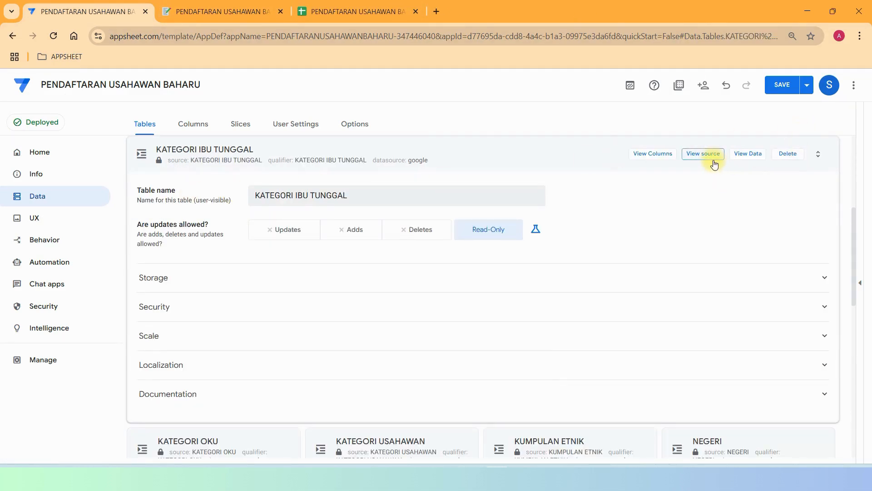
pyautogui.click(703, 154)
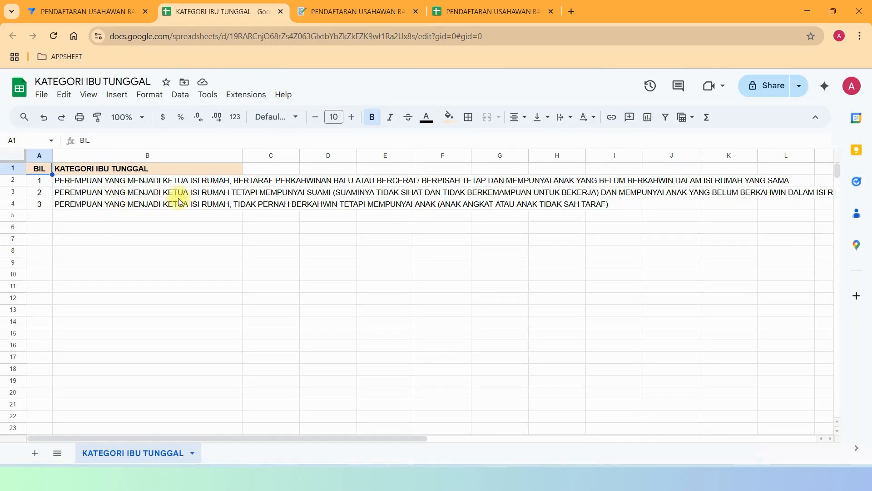
pyautogui.moveTo(126, 182); pyautogui.dragTo(140, 286)
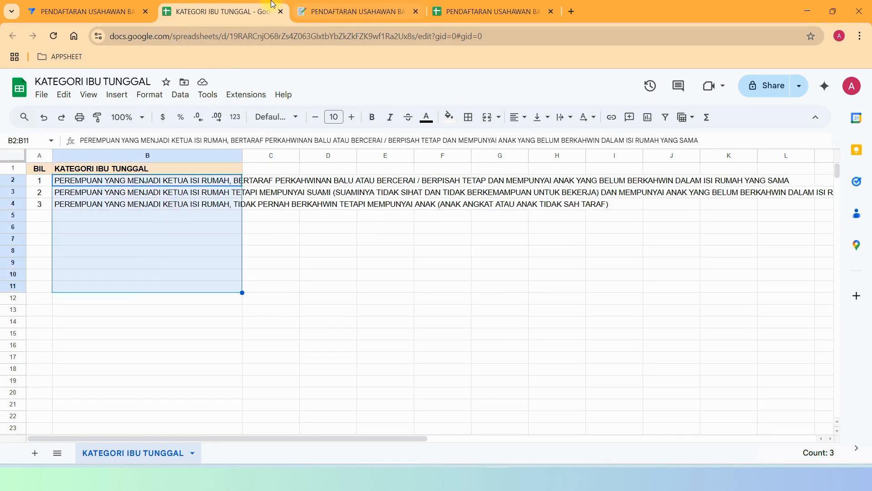
pyautogui.click(279, 11)
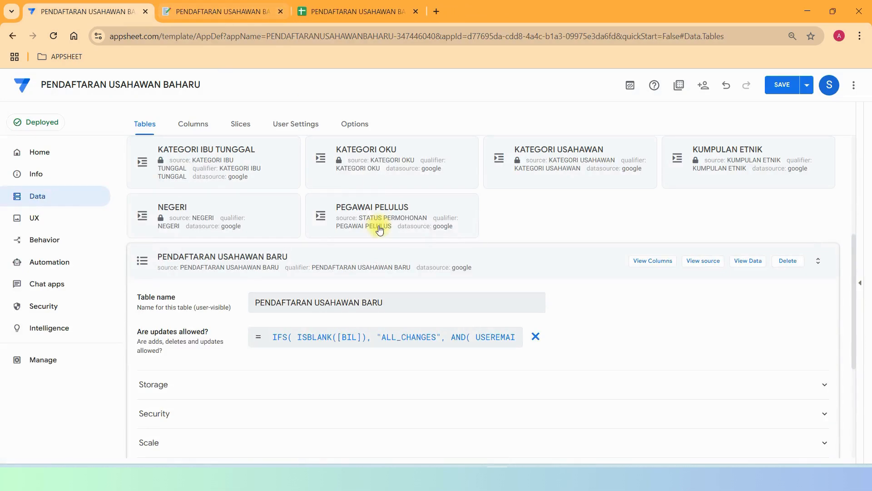
pyautogui.click(355, 152)
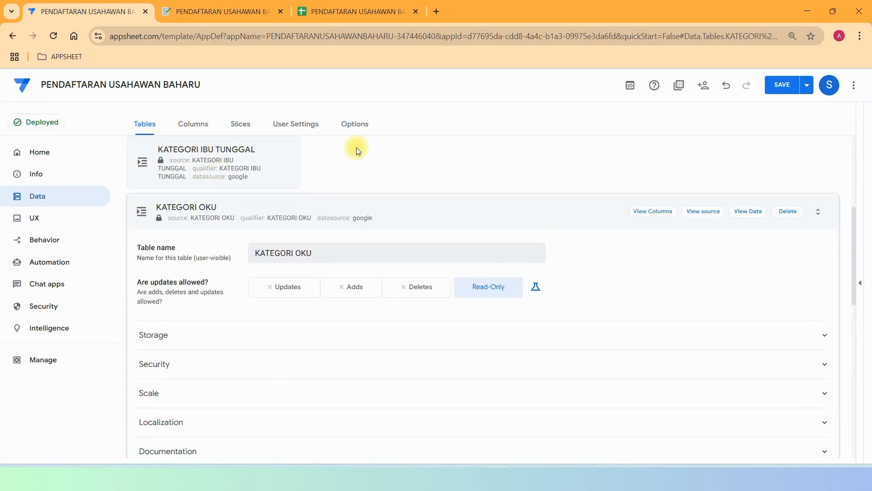
pyautogui.click(670, 158)
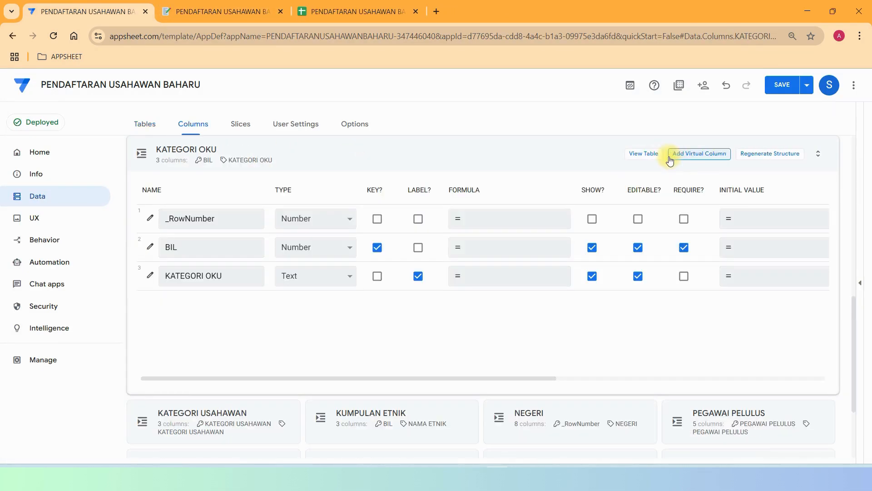
pyautogui.click(653, 154)
pyautogui.click(720, 158)
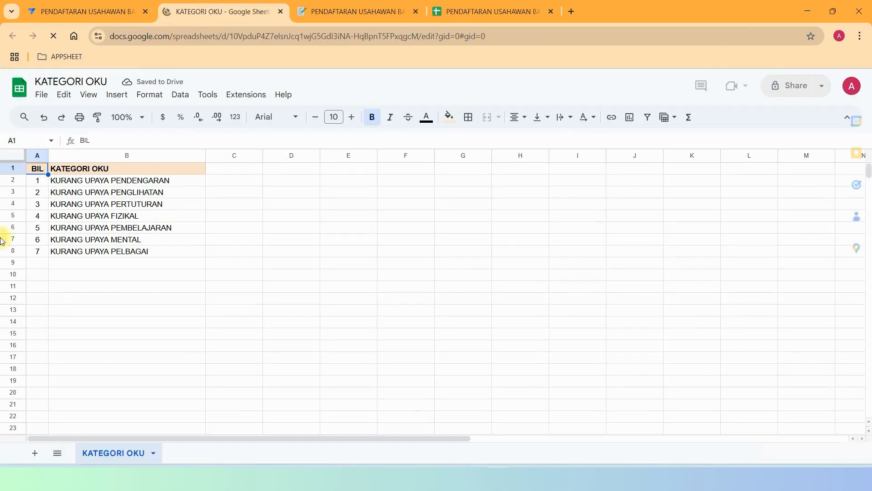
pyautogui.moveTo(28, 263); pyautogui.dragTo(144, 385)
pyautogui.click(279, 11)
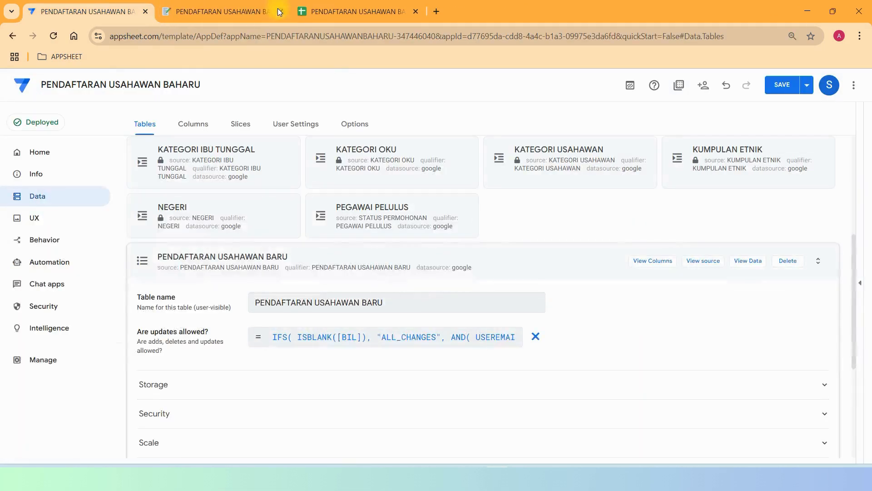
pyautogui.click(746, 152)
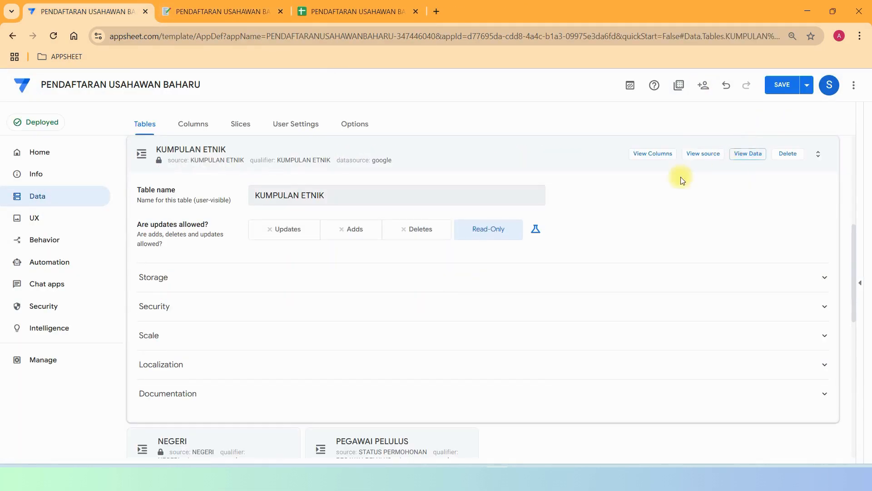
pyautogui.click(693, 152)
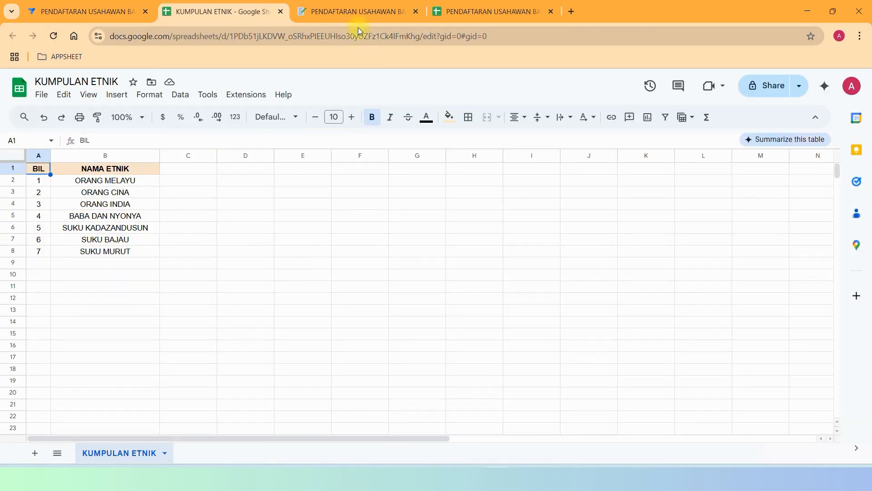
pyautogui.click(281, 11)
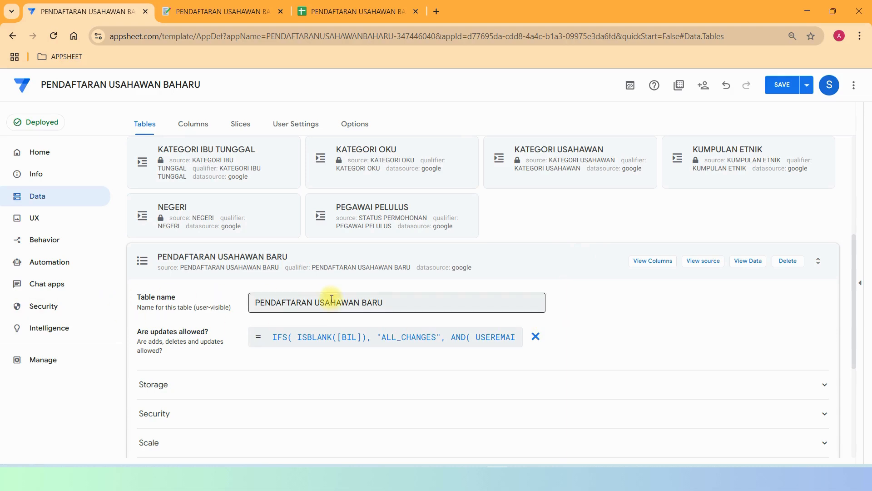
# Open NEGERI's source spreadsheet and inspect its first row: PERLIS, KOD 01, PADANG BESAR.
pyautogui.click(233, 208)
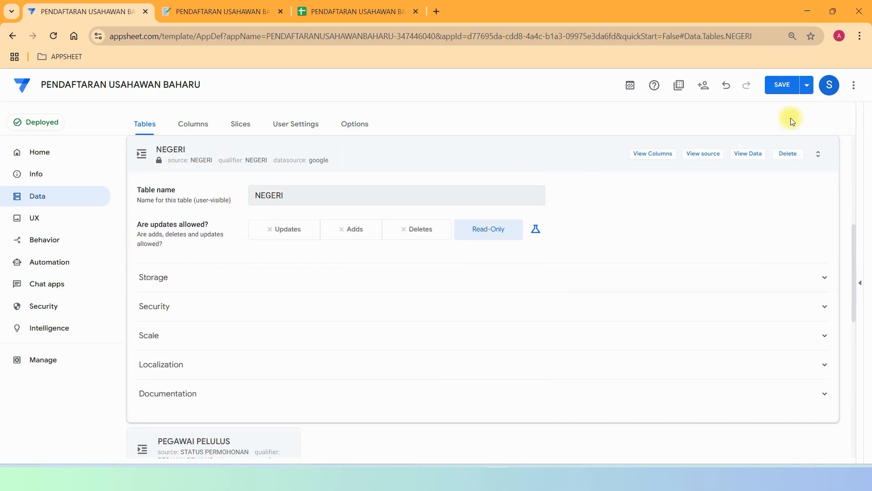
pyautogui.click(701, 151)
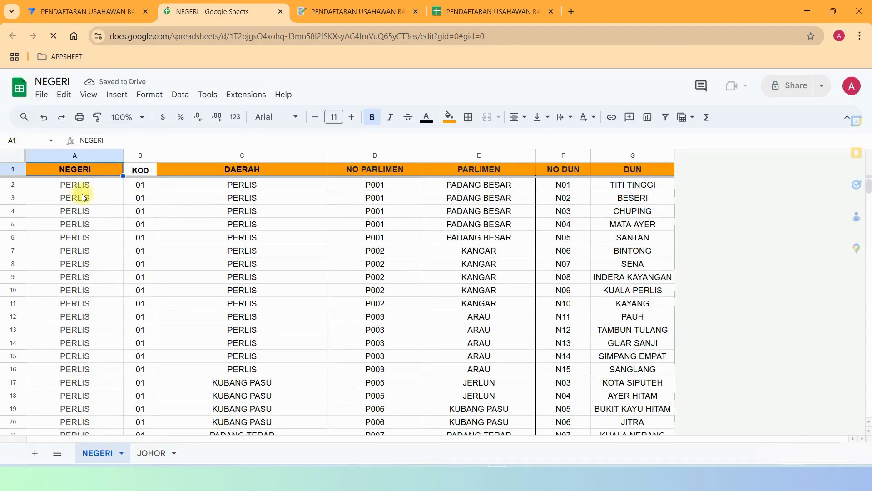
pyautogui.click(83, 197)
pyautogui.click(139, 184)
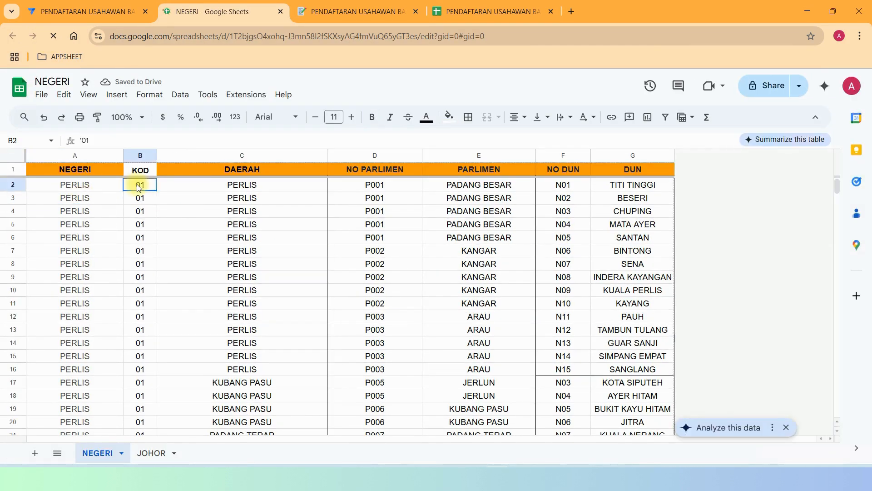
pyautogui.click(255, 183)
pyautogui.click(359, 186)
pyautogui.click(467, 188)
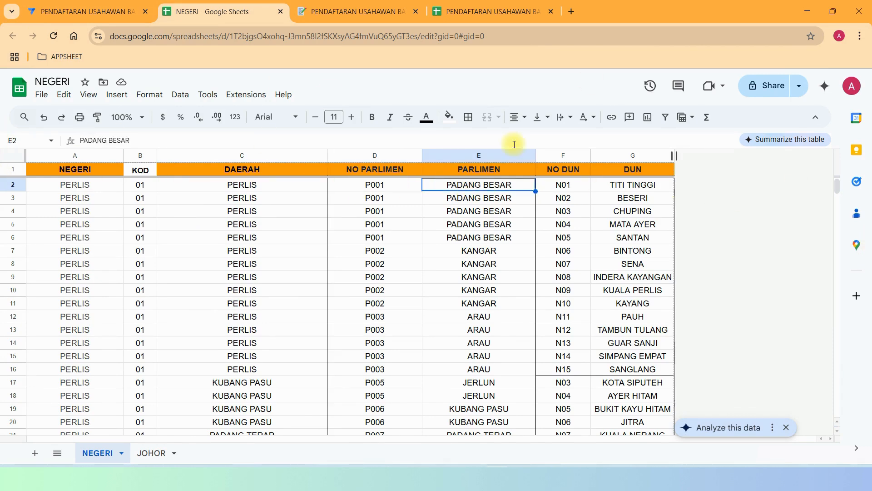
pyautogui.click(69, 187)
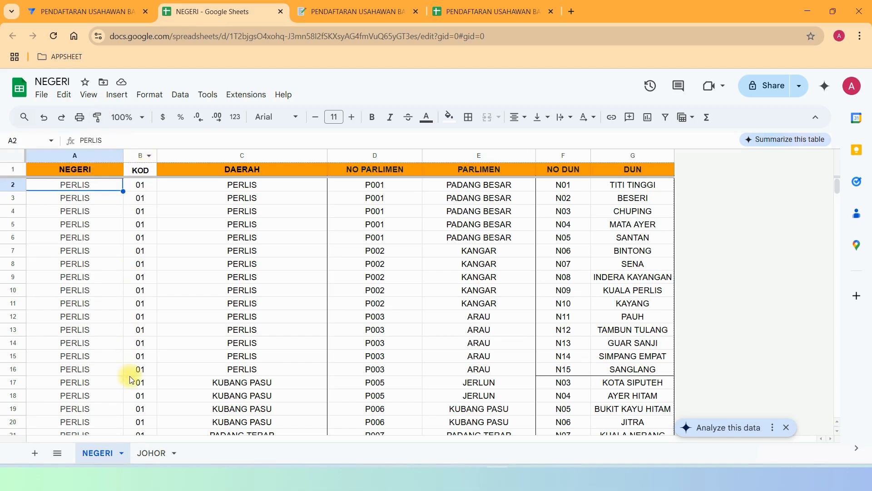
# Look over the DAERAH and NO PARLIMEN columns, then return to AppSheet's table list.
pyautogui.click(258, 172)
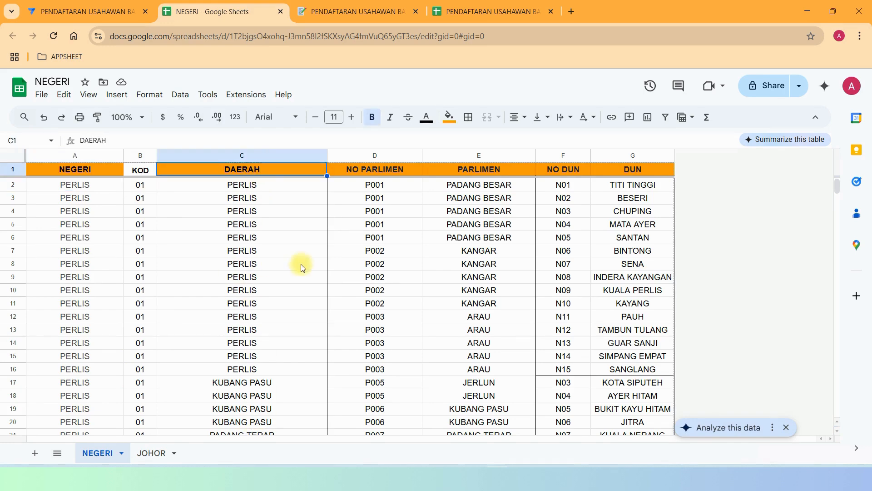
pyautogui.scroll(-5, 284, 290)
pyautogui.scroll(-20, 284, 292)
pyautogui.scroll(20, 293, 291)
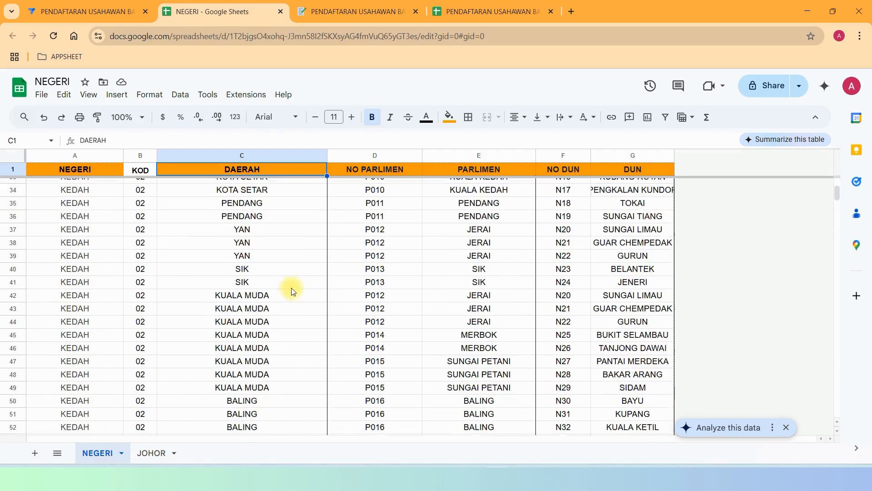
pyautogui.moveTo(381, 173); pyautogui.dragTo(383, 410)
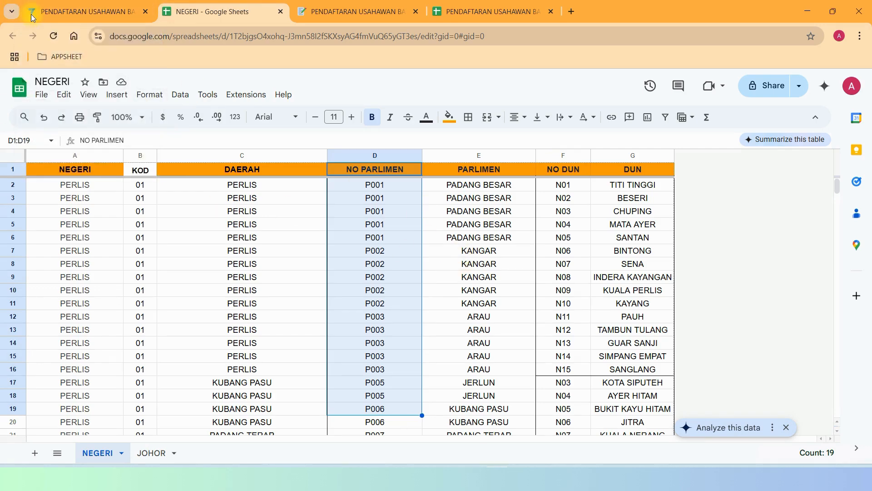
pyautogui.click(79, 14)
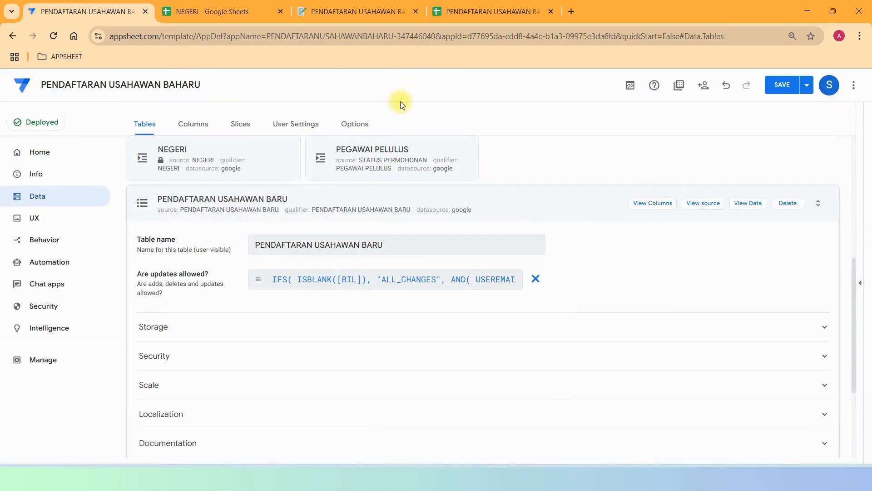
# Collapse PENDAFTARAN USAHAWAN BARU and open the STATUS PERMOHONAN source spreadsheet.
pyautogui.click(190, 199)
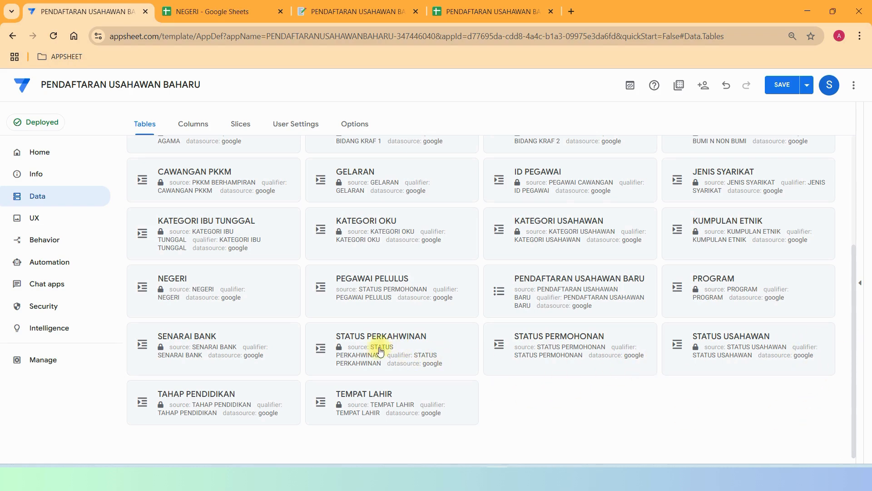
pyautogui.click(556, 338)
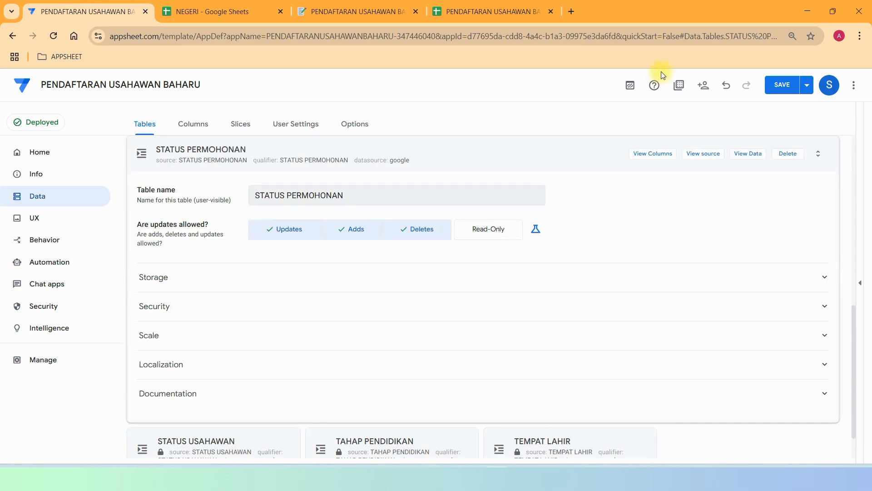
pyautogui.click(695, 154)
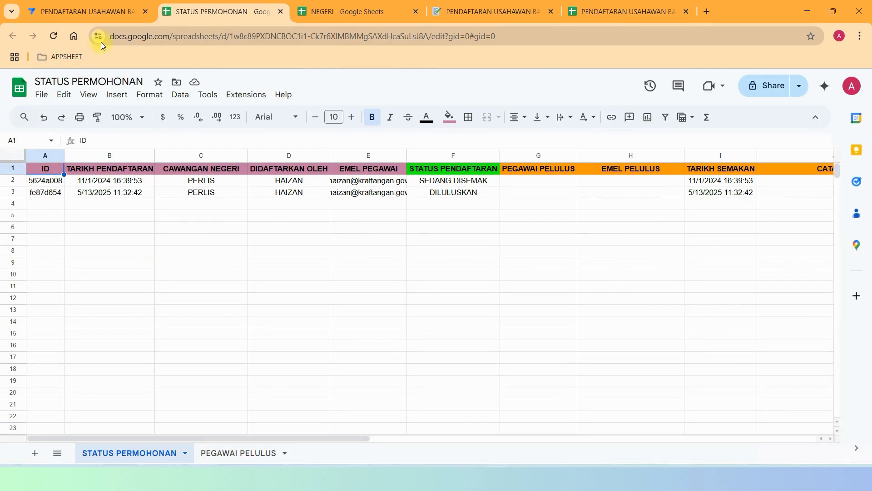
# Check the STATUS PERMOHONAN records and the headers-only PEGAWAI PELULUS sheet, then return to AppSheet.
pyautogui.click(95, 176)
pyautogui.click(183, 174)
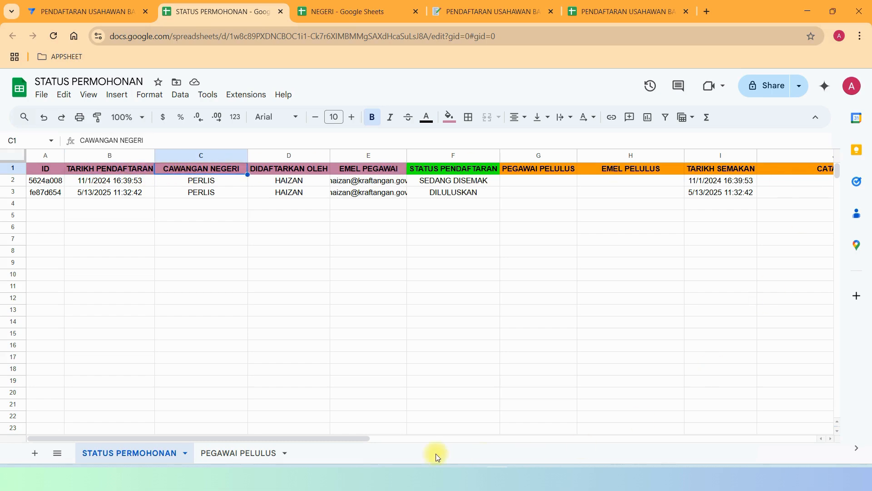
pyautogui.moveTo(374, 440); pyautogui.dragTo(136, 437)
pyautogui.click(218, 452)
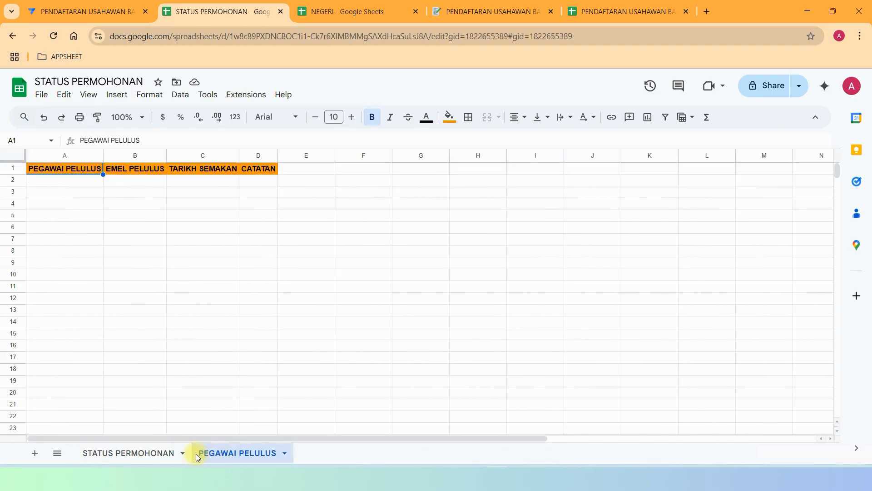
pyautogui.click(143, 452)
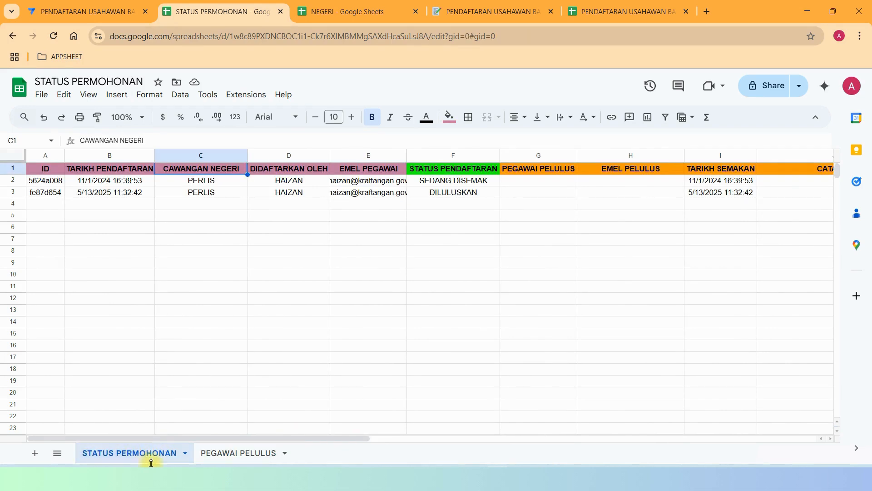
pyautogui.click(115, 13)
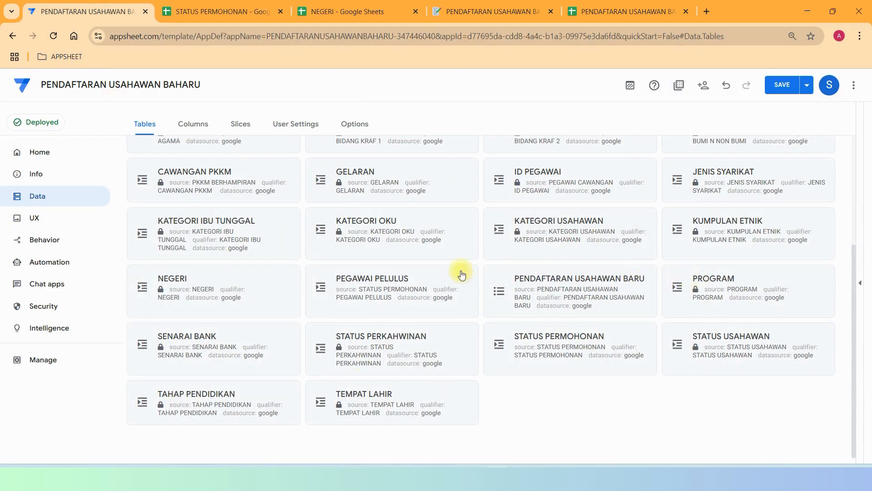
# Show the form preview's PENGESAHAN PERMOHONAN section, with TARIKH PENDAFTARAN 06/06/2025.
pyautogui.scroll(4, 658, 282)
pyautogui.scroll(-3, 657, 283)
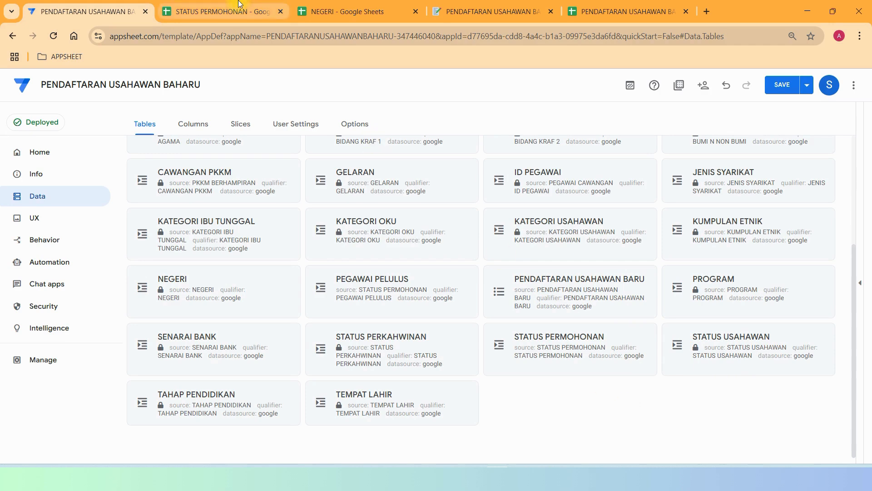
pyautogui.click(477, 12)
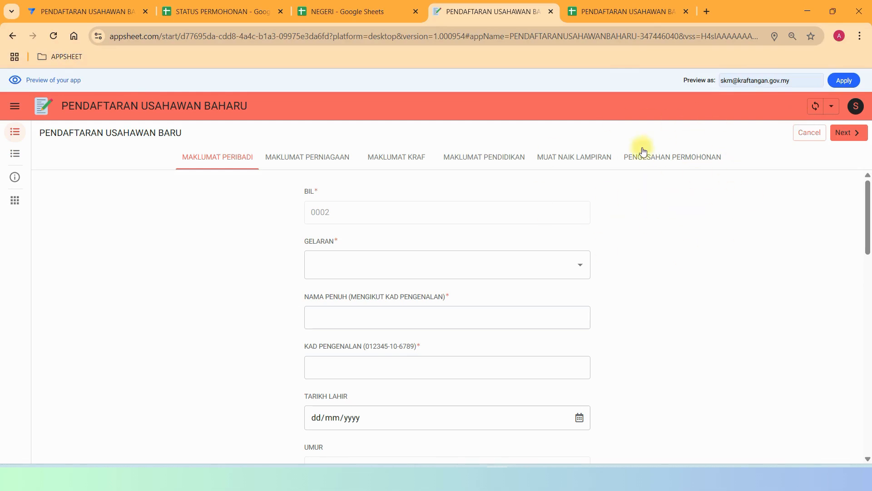
pyautogui.click(682, 163)
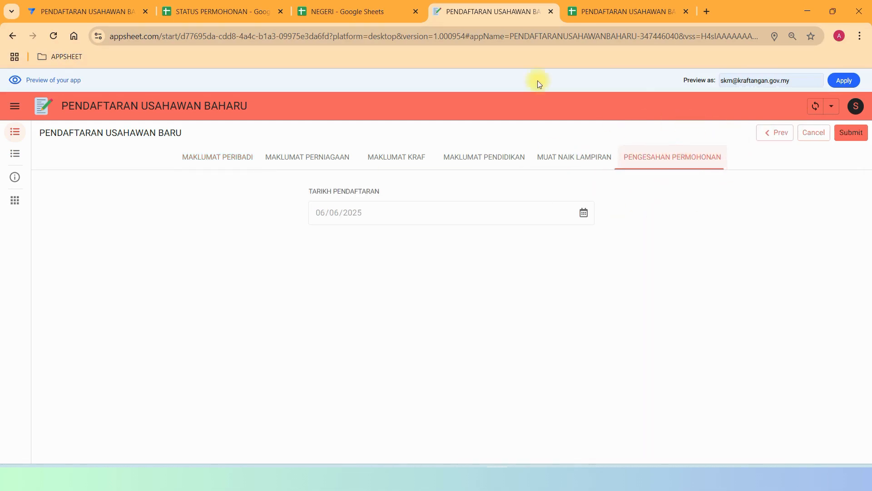